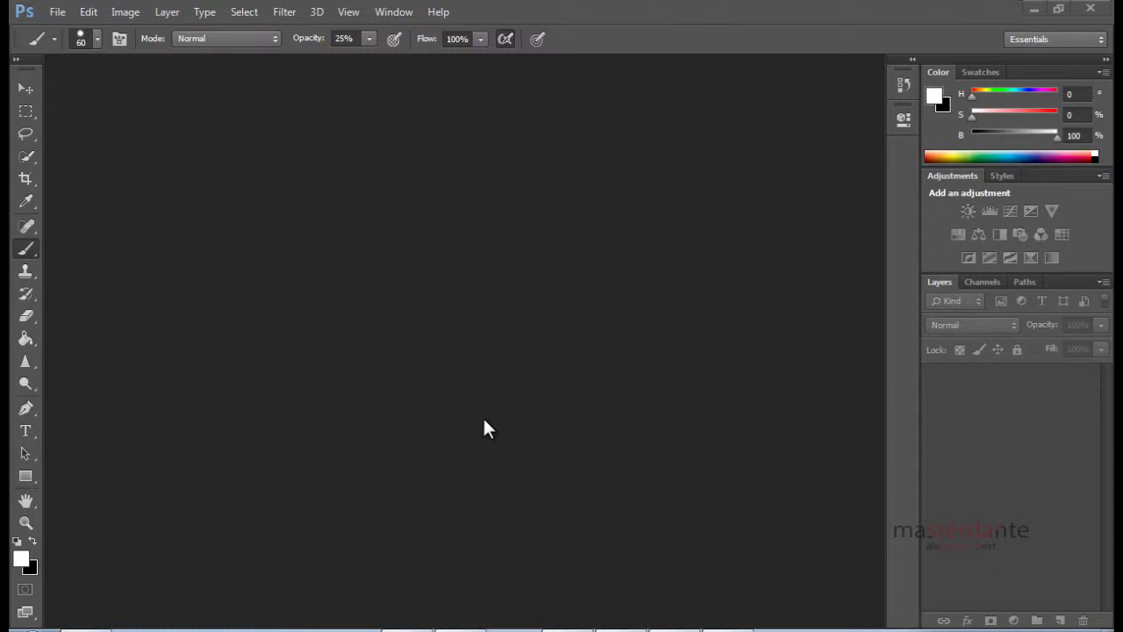
Open wallpaper_resident_evil_4_06_1600.jpg in Photoshop by dragging it in from the desktop
click(1031, 10)
drag(59, 387, 356, 544)
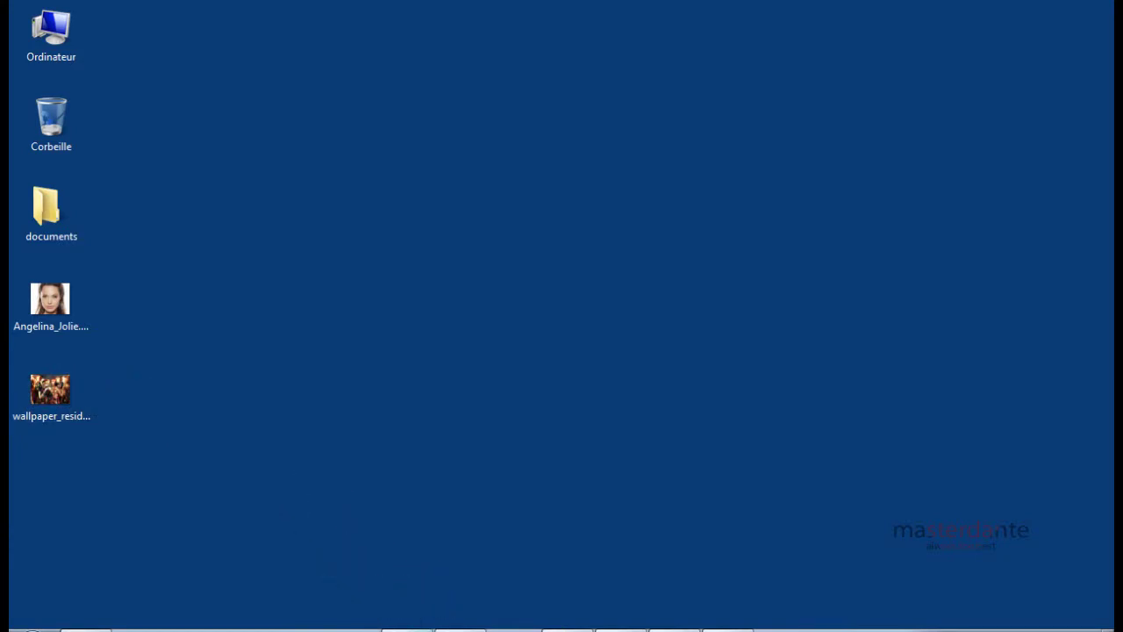
mouse_move(396, 604)
mouse_down()
mouse_move(389, 432)
mouse_move(347, 278)
mouse_up()
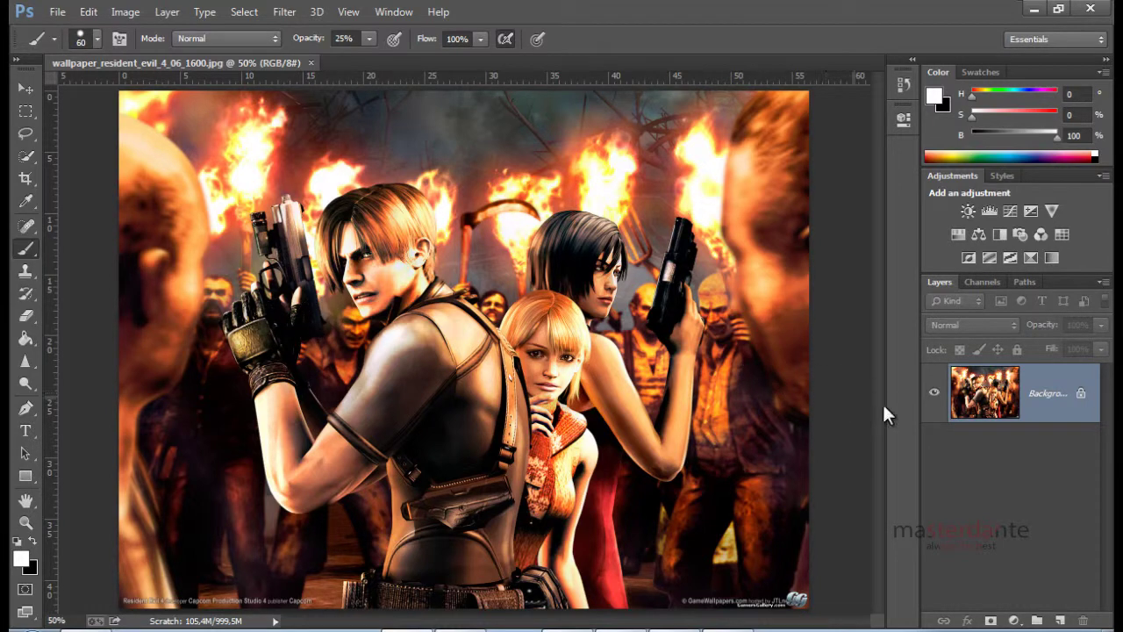
Add a new empty layer named 'map' above the Background layer
click(1057, 619)
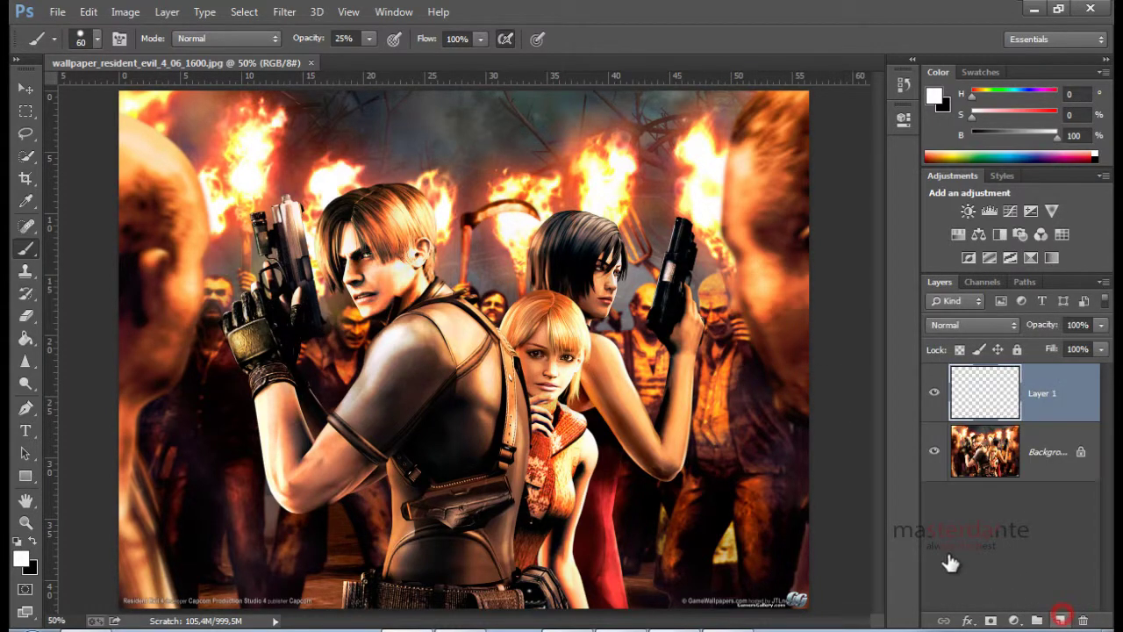
double_click(1045, 394)
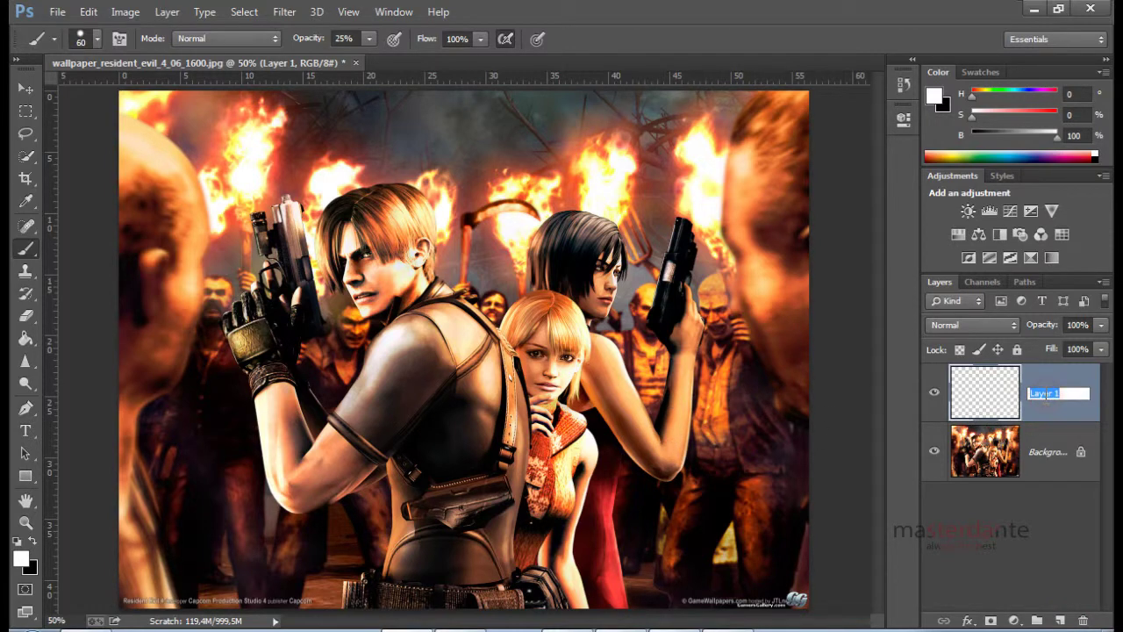
text(map)
key(Return)
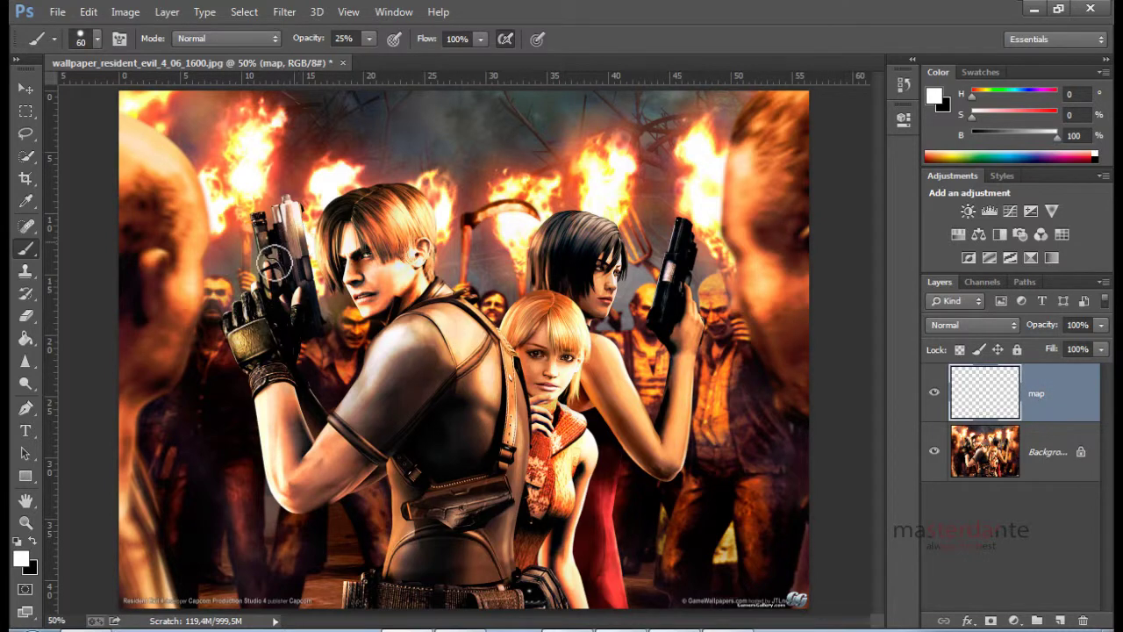
click(26, 337)
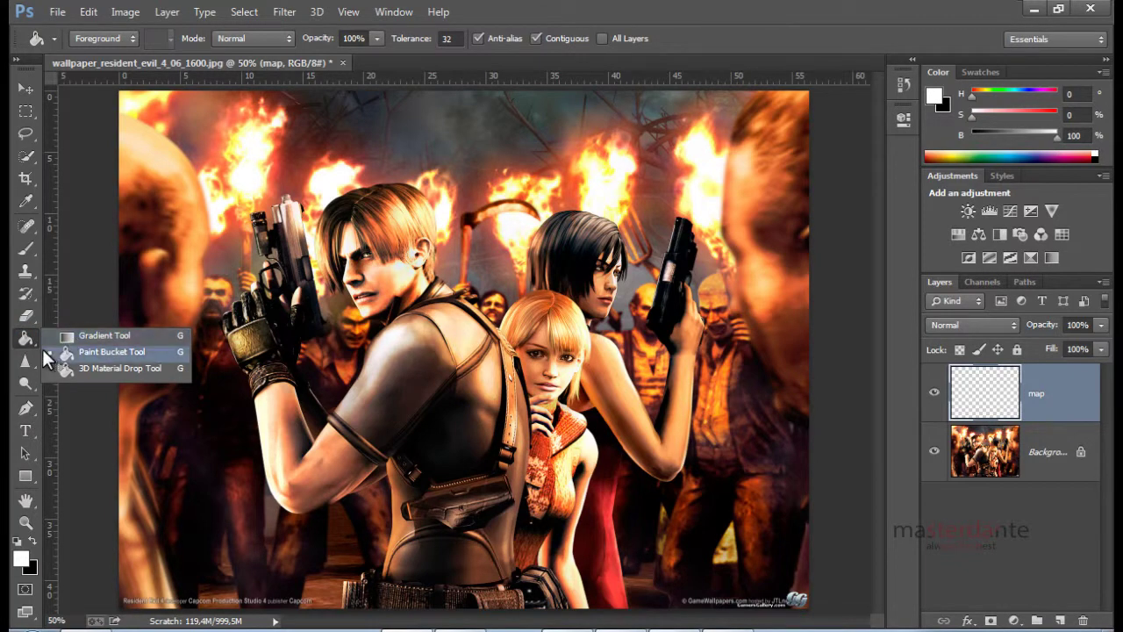
Select the Paint Bucket tool from the gradient/fill tool flyout
click(103, 336)
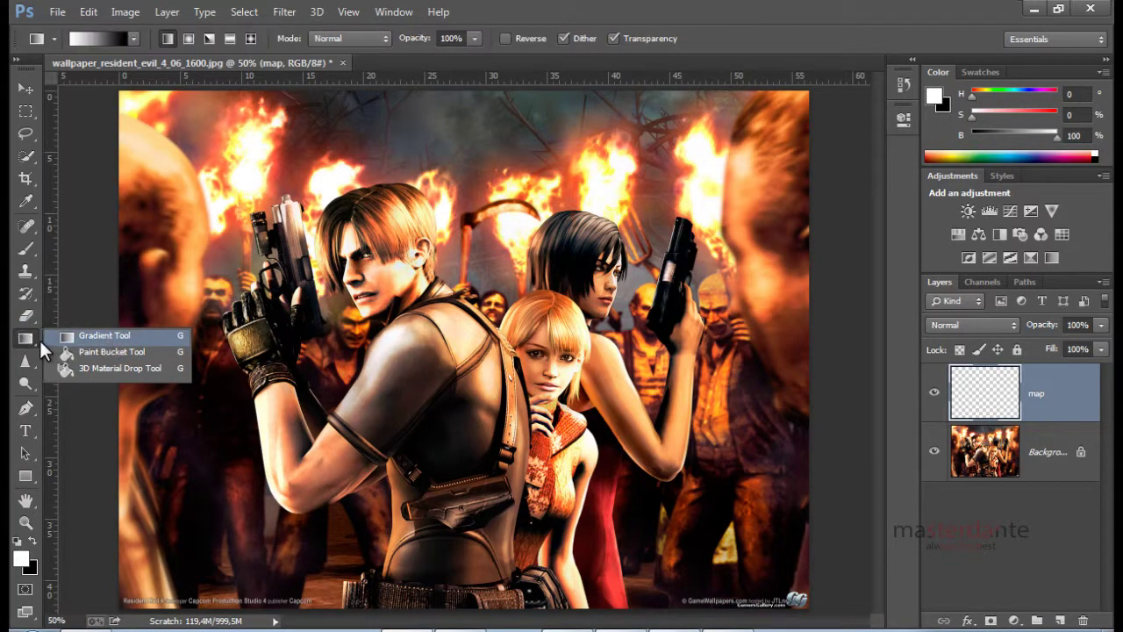
click(26, 338)
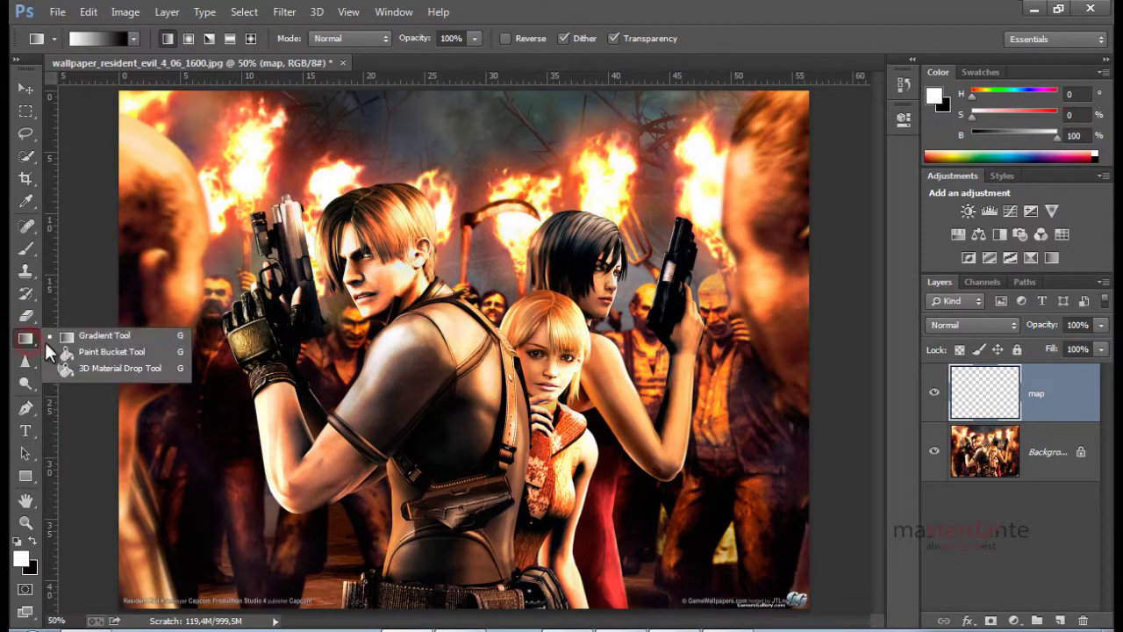
click(90, 355)
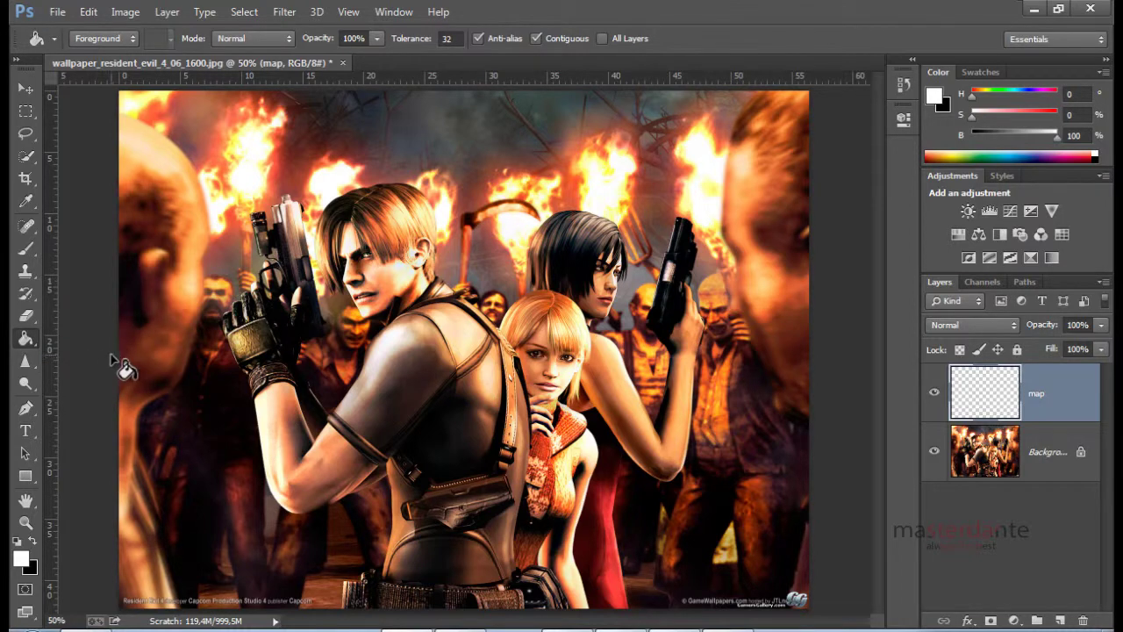
Make black the foreground colour and white the background, discarding trial Color Picker choices
click(21, 563)
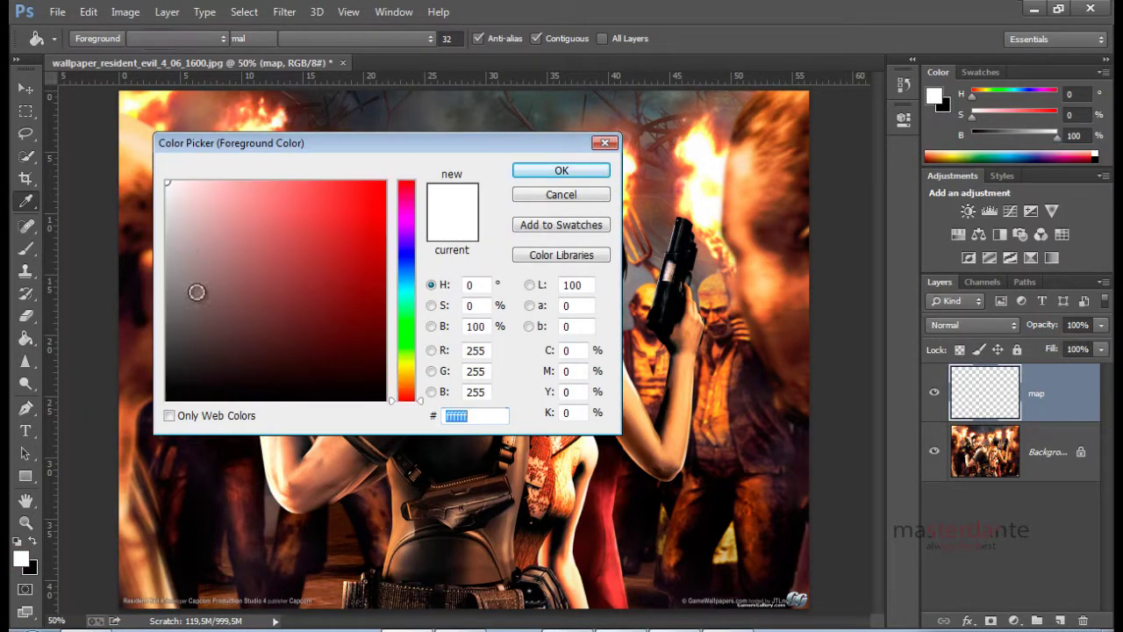
drag(189, 349, 162, 412)
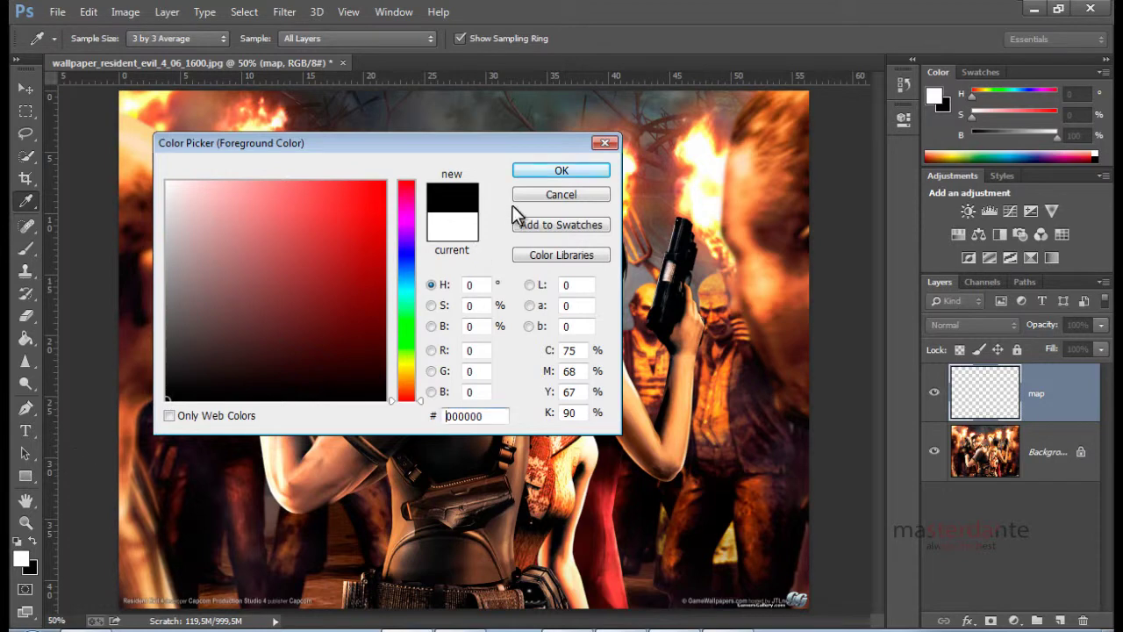
drag(251, 250, 224, 312)
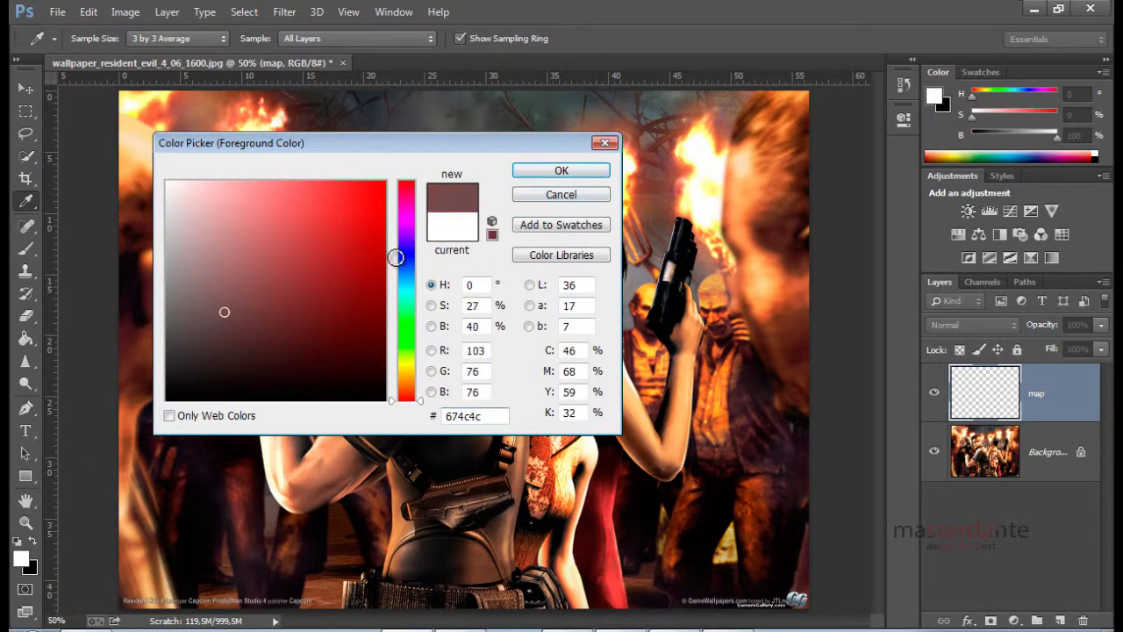
click(562, 197)
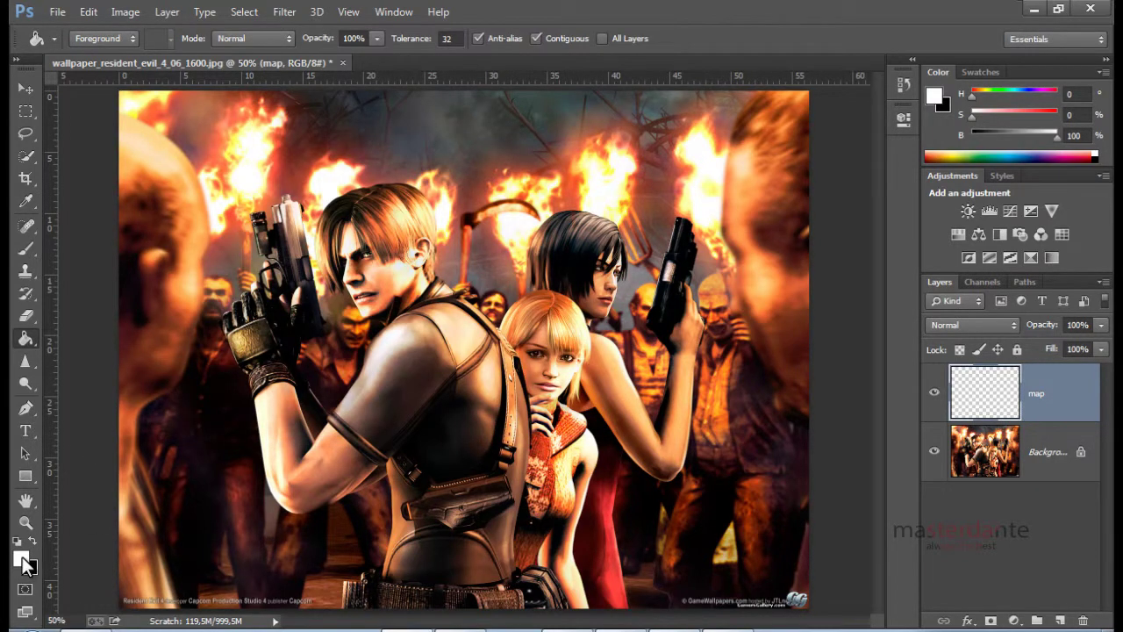
click(24, 566)
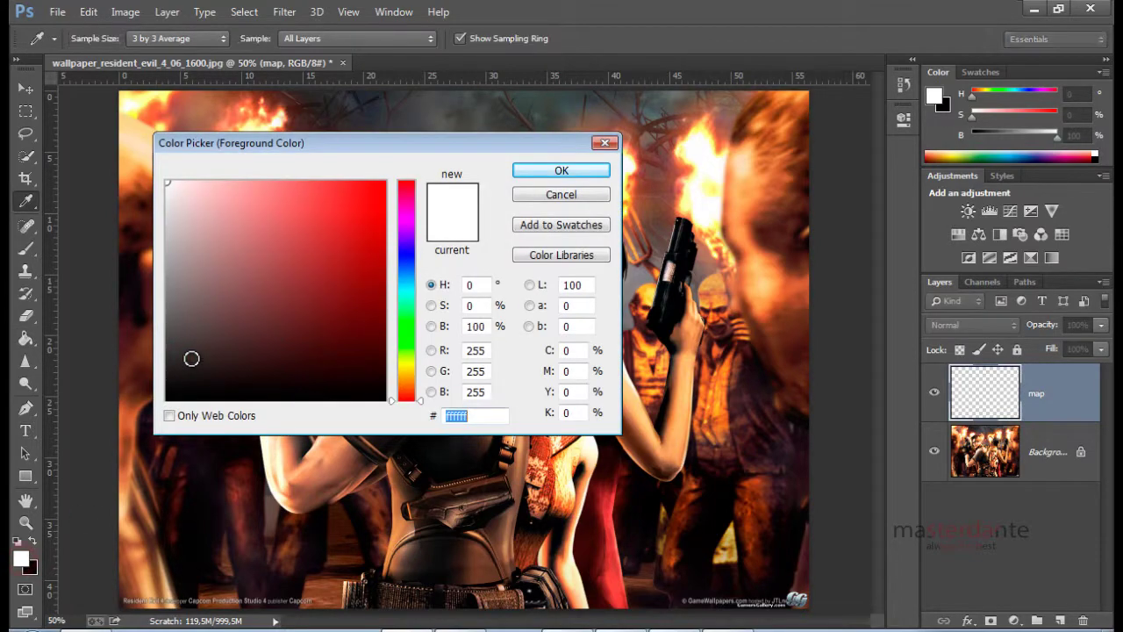
drag(188, 358, 165, 413)
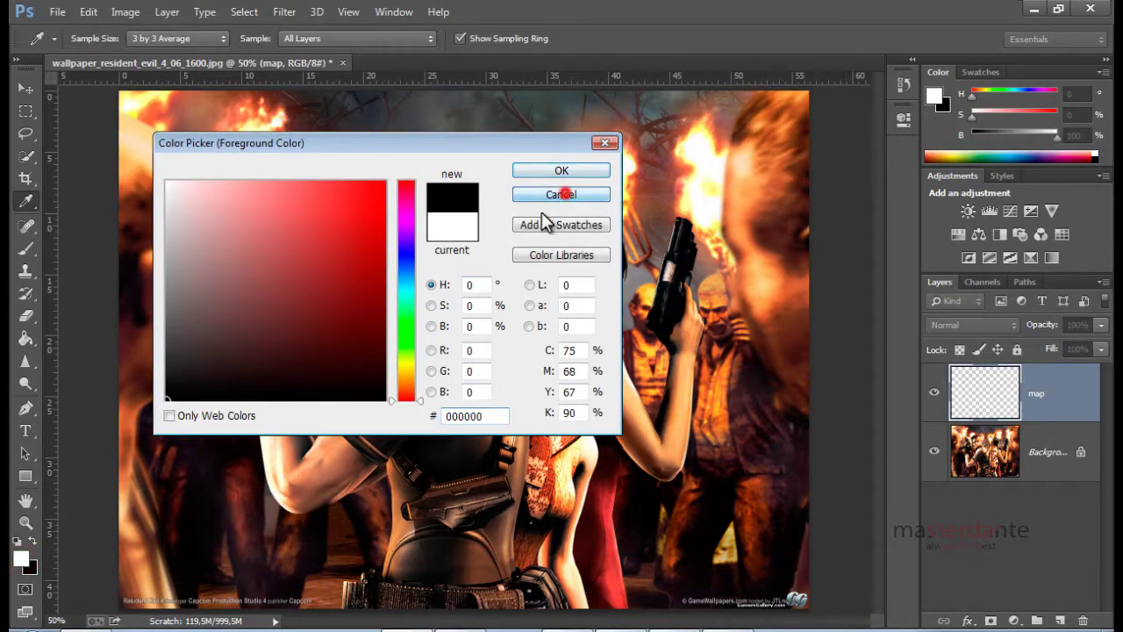
click(561, 194)
key(d)
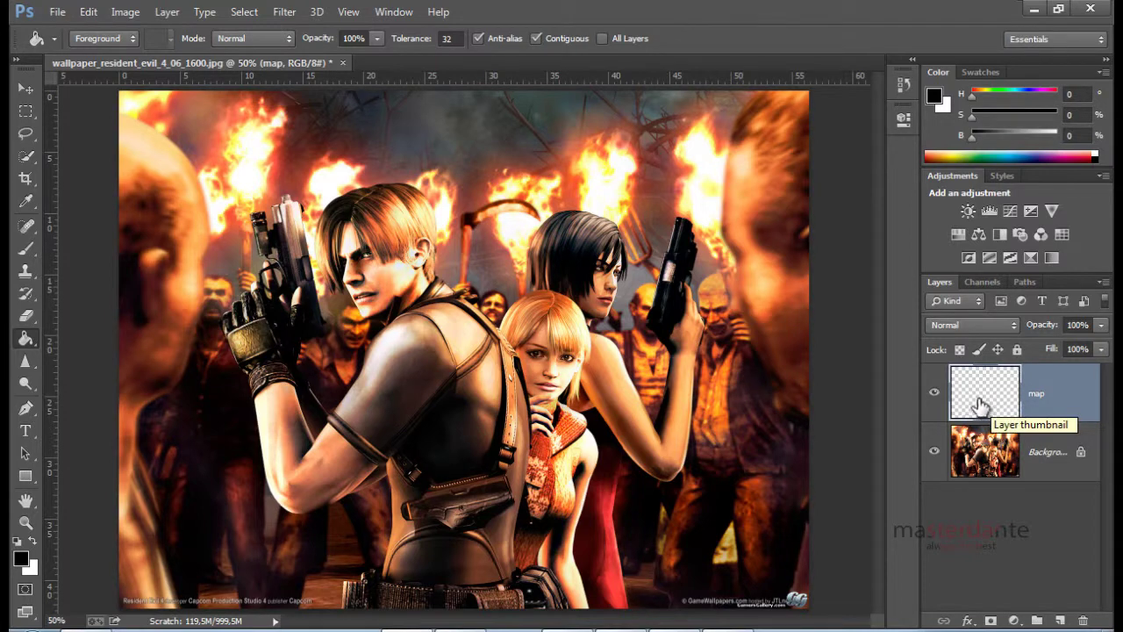
Fill the map layer solid black and lower its opacity to 35%
click(400, 279)
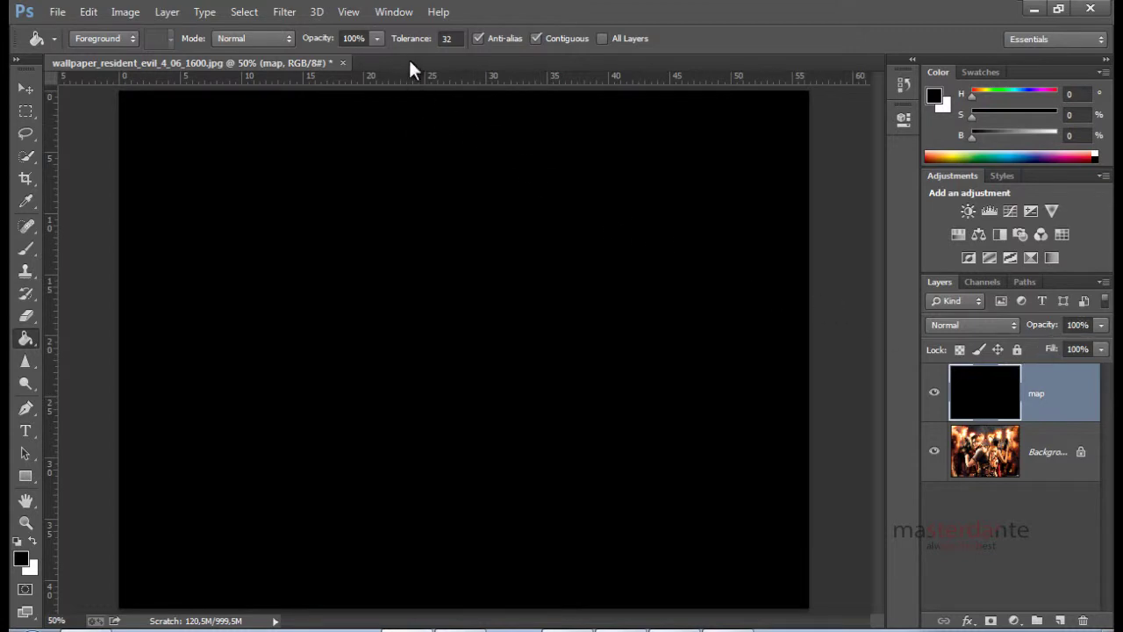
click(376, 38)
click(1100, 326)
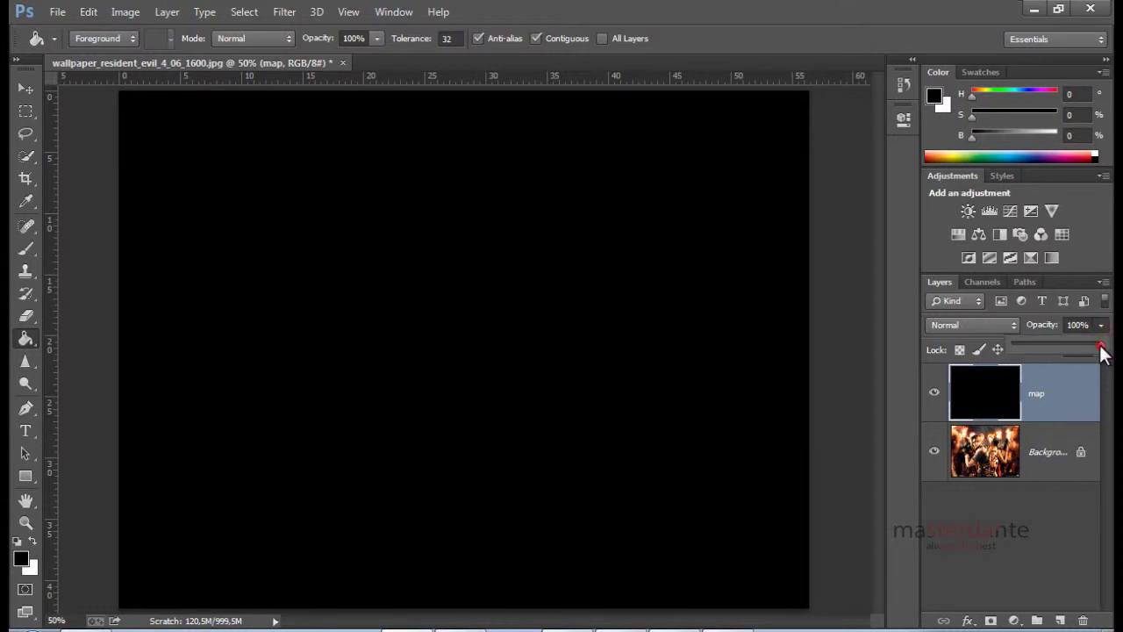
drag(1066, 345, 1043, 350)
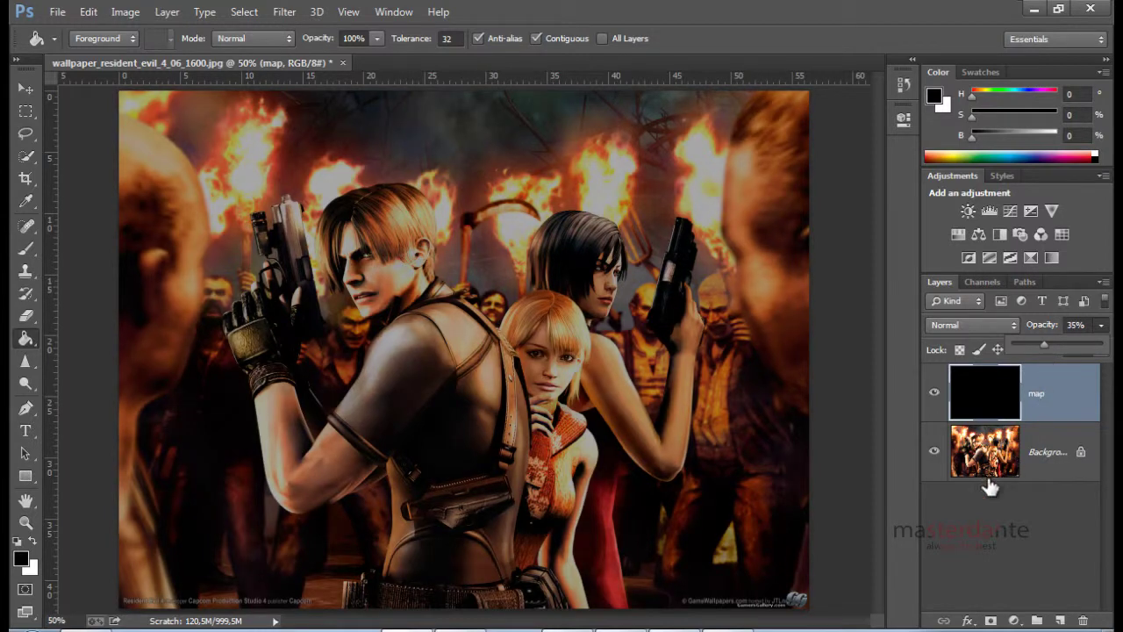
click(1053, 452)
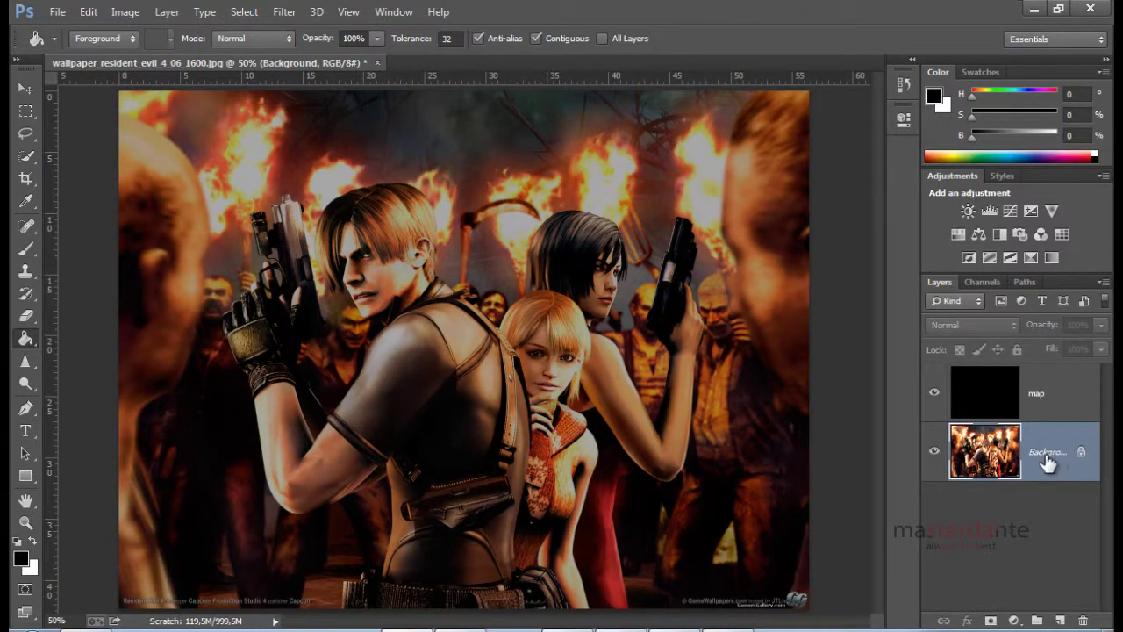
Convert the locked Background into an editable layer named Layer 0
double_click(1047, 452)
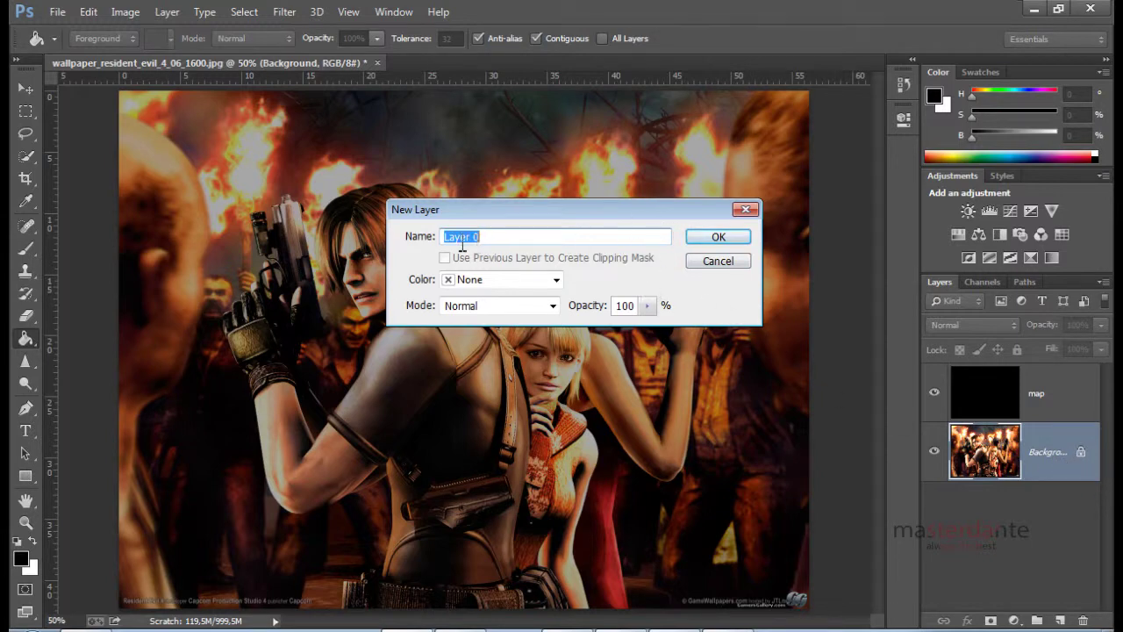
click(719, 237)
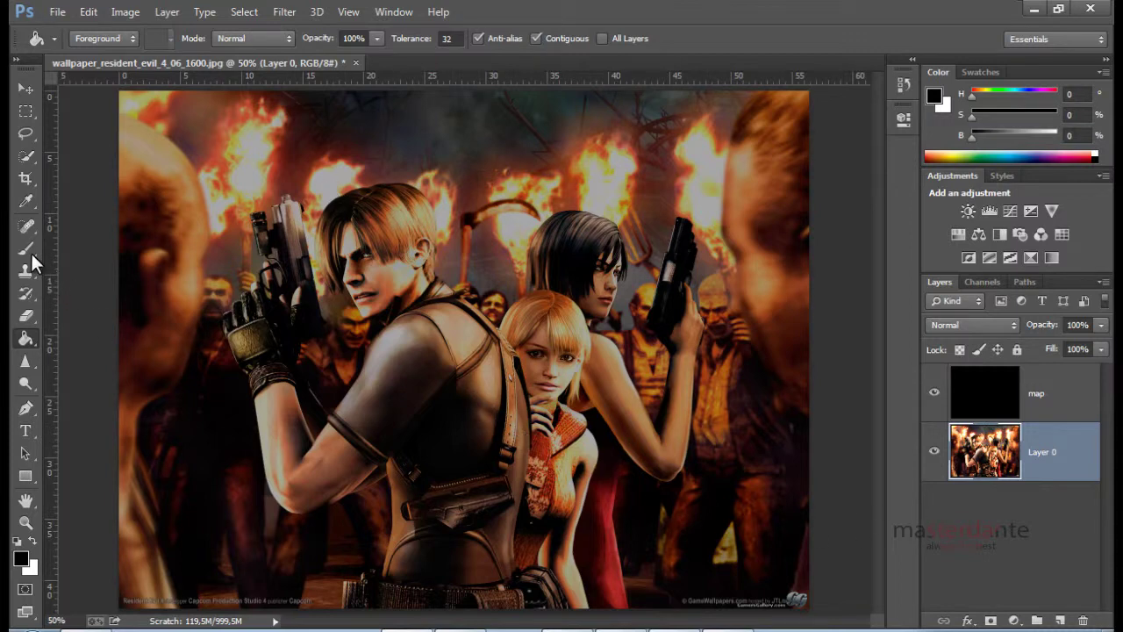
drag(29, 251, 128, 253)
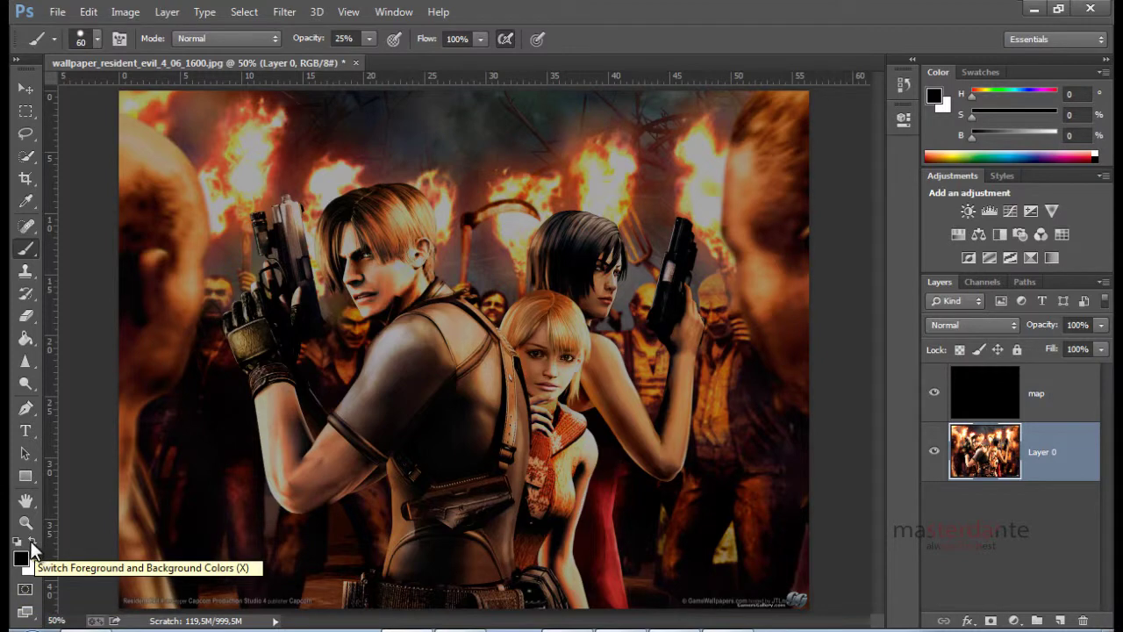
Set the foreground colour to pure white and make the map layer active
click(32, 542)
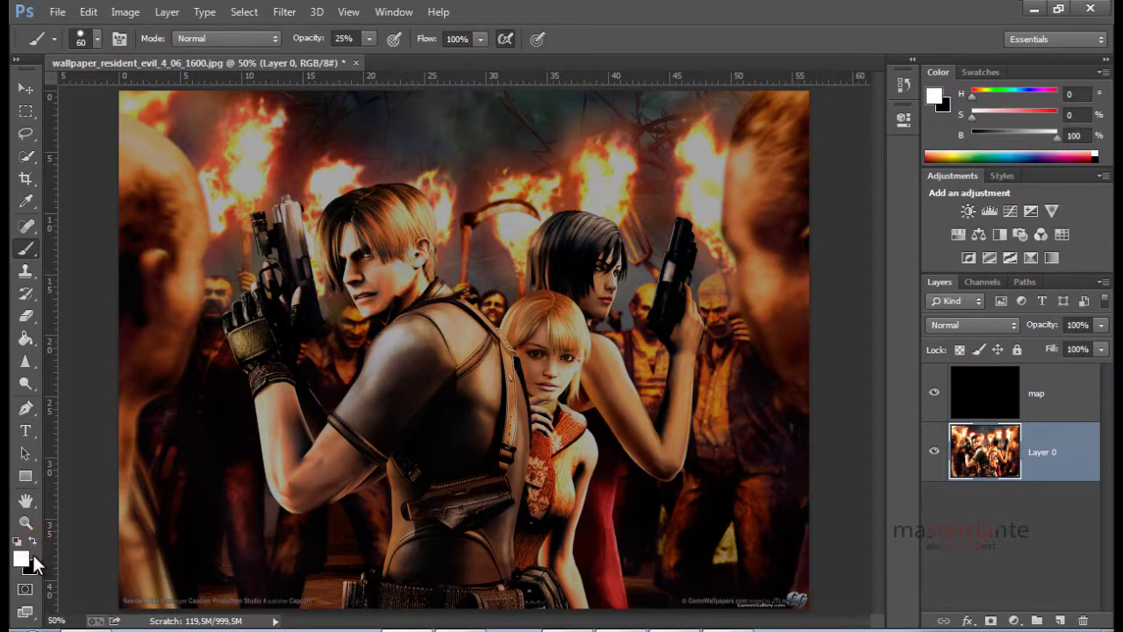
click(23, 560)
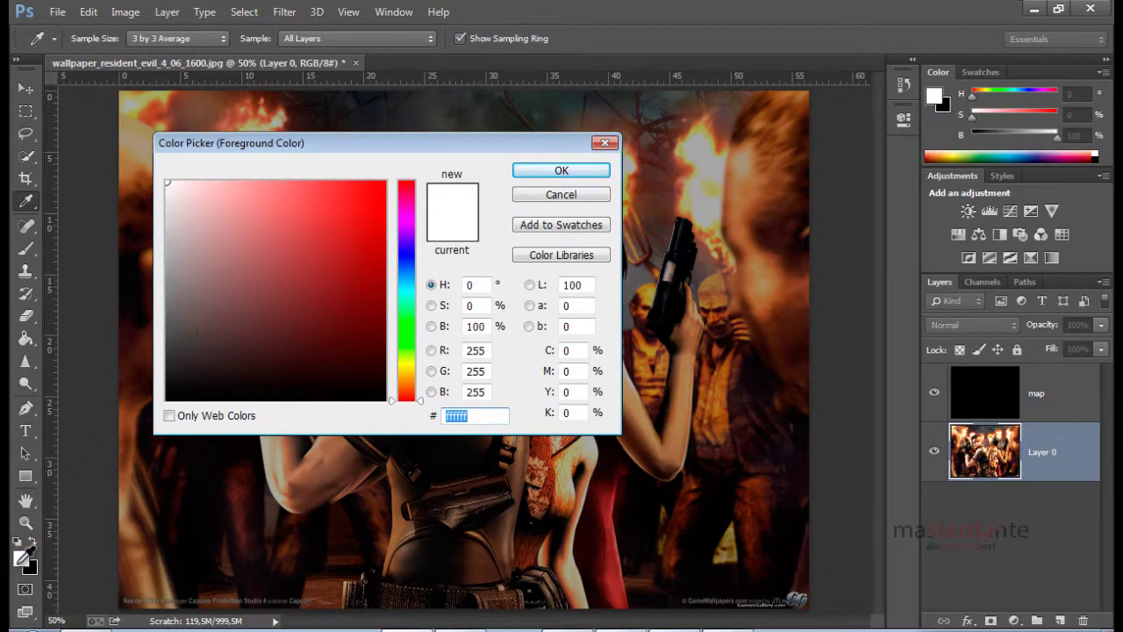
drag(181, 218, 162, 163)
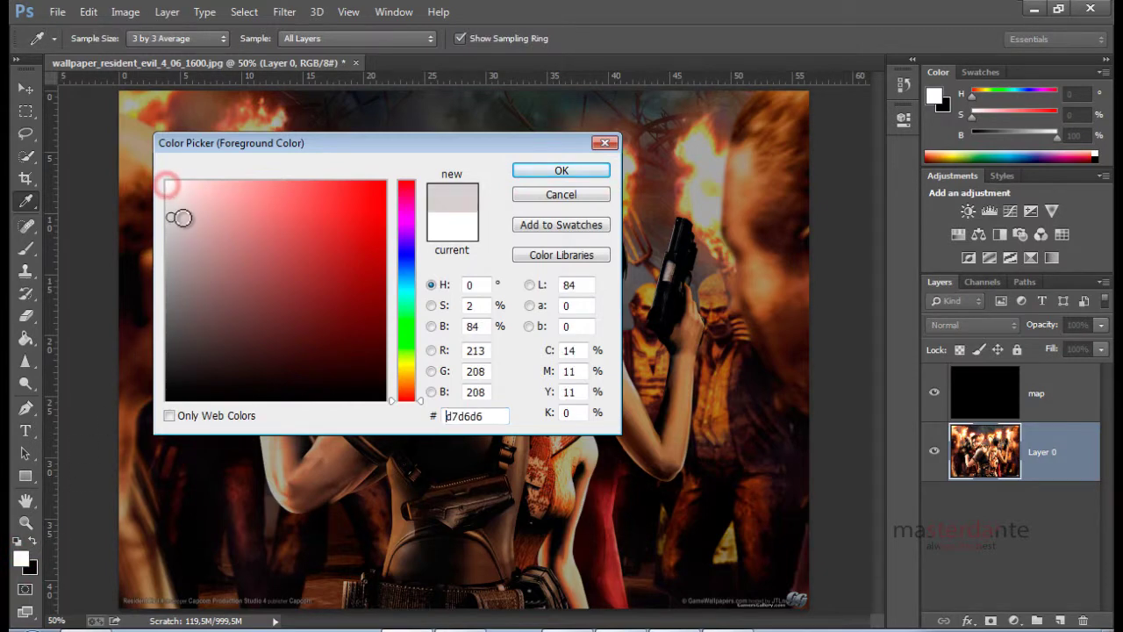
click(566, 172)
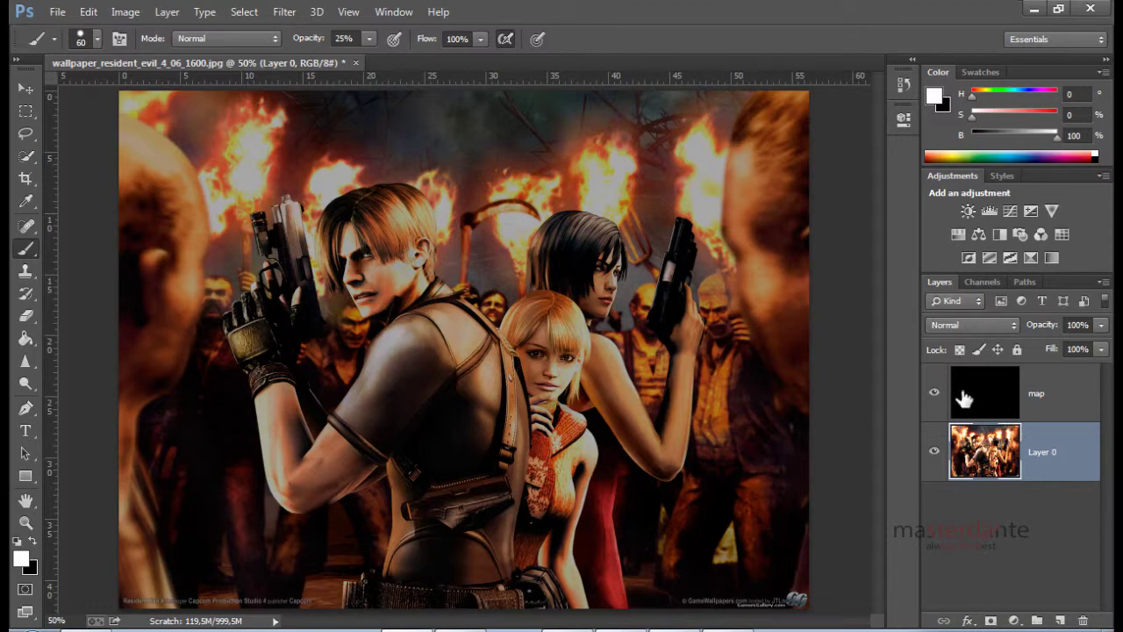
click(1001, 386)
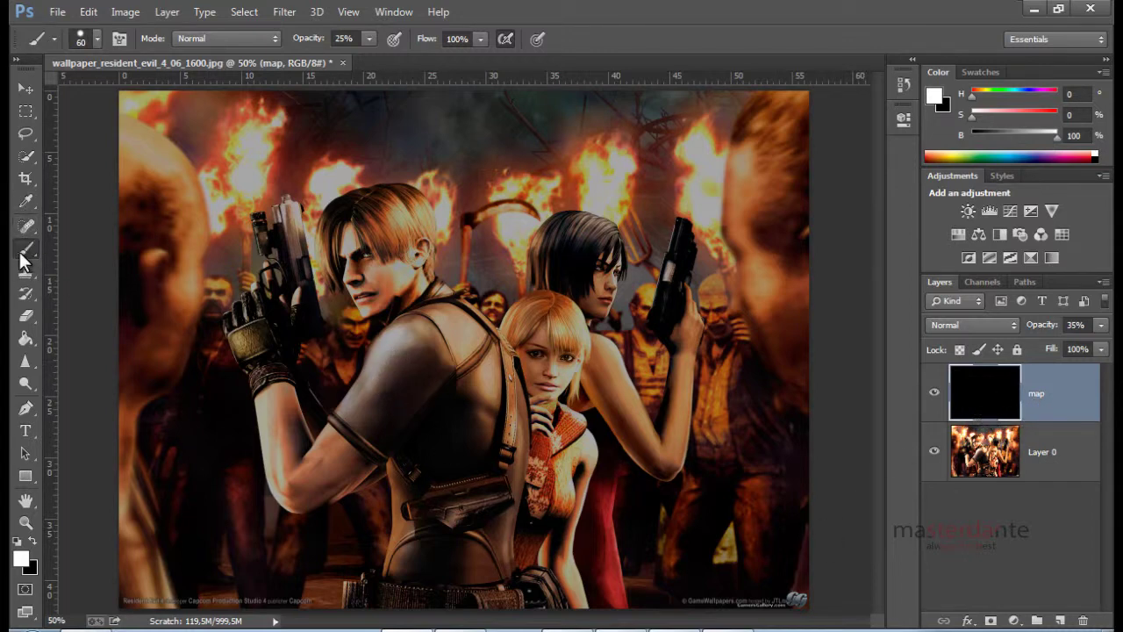
Choose Quick Selection, clear a trial top-right selection, and make Layer 0 active
click(27, 160)
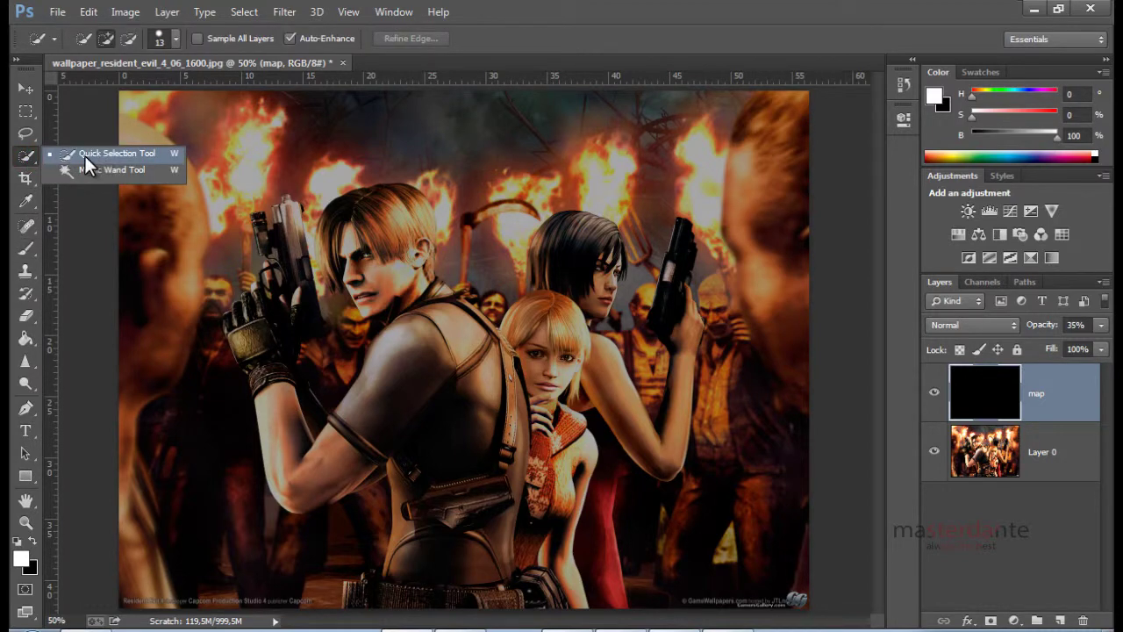
click(122, 158)
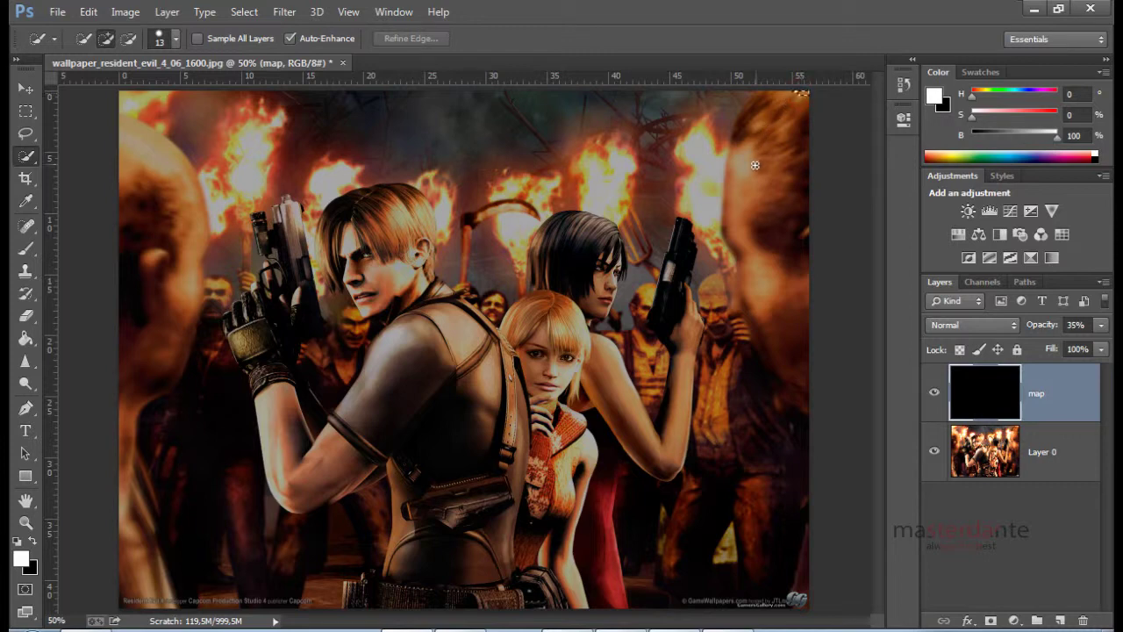
drag(754, 165, 756, 145)
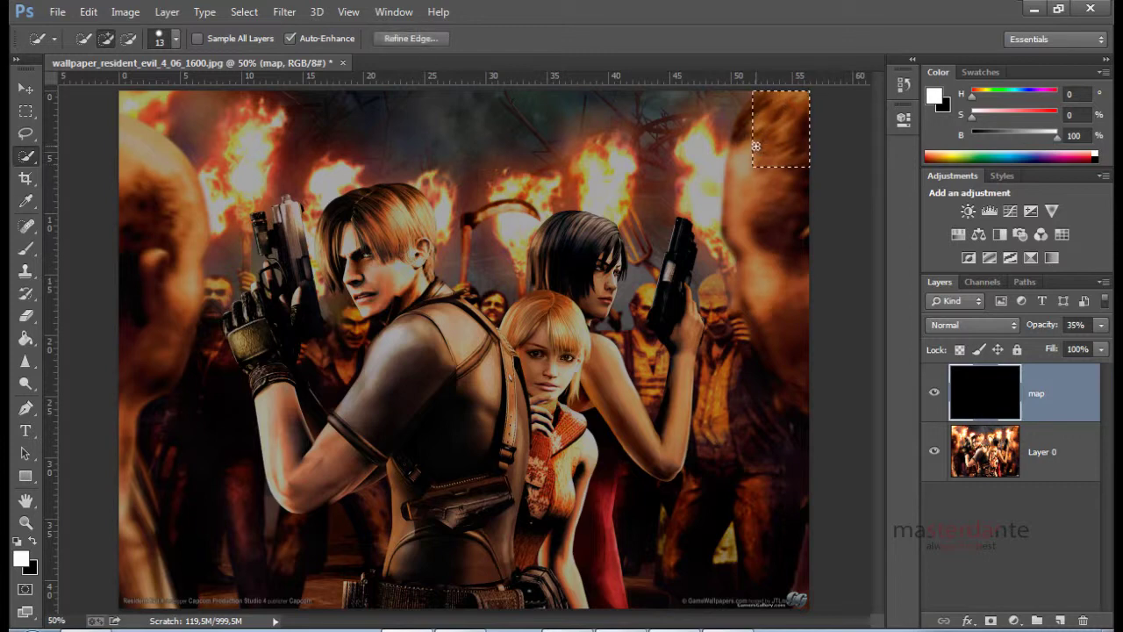
key(ctrl+d)
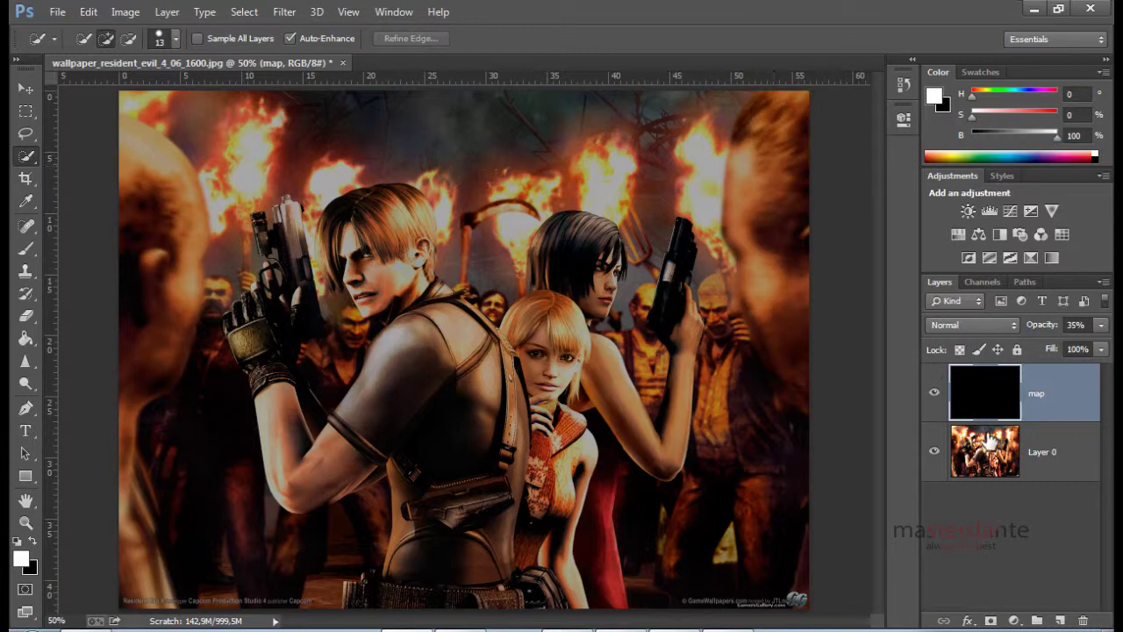
click(987, 452)
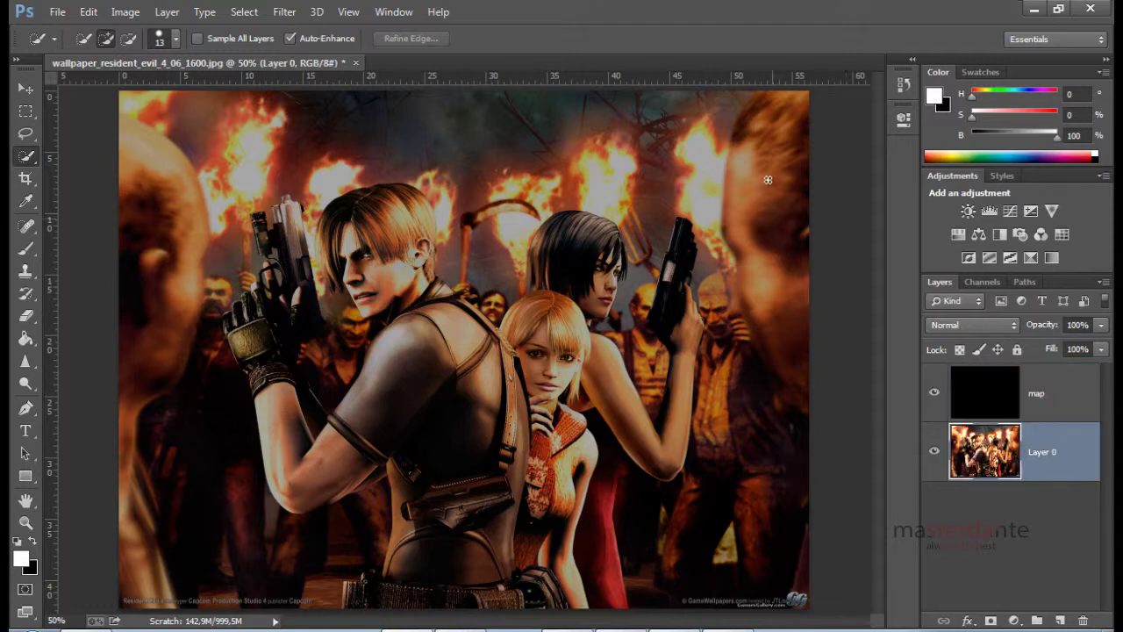
Quick-select the right-edge head and shoulder, trimming the selection away from the gun hand
drag(772, 115, 763, 172)
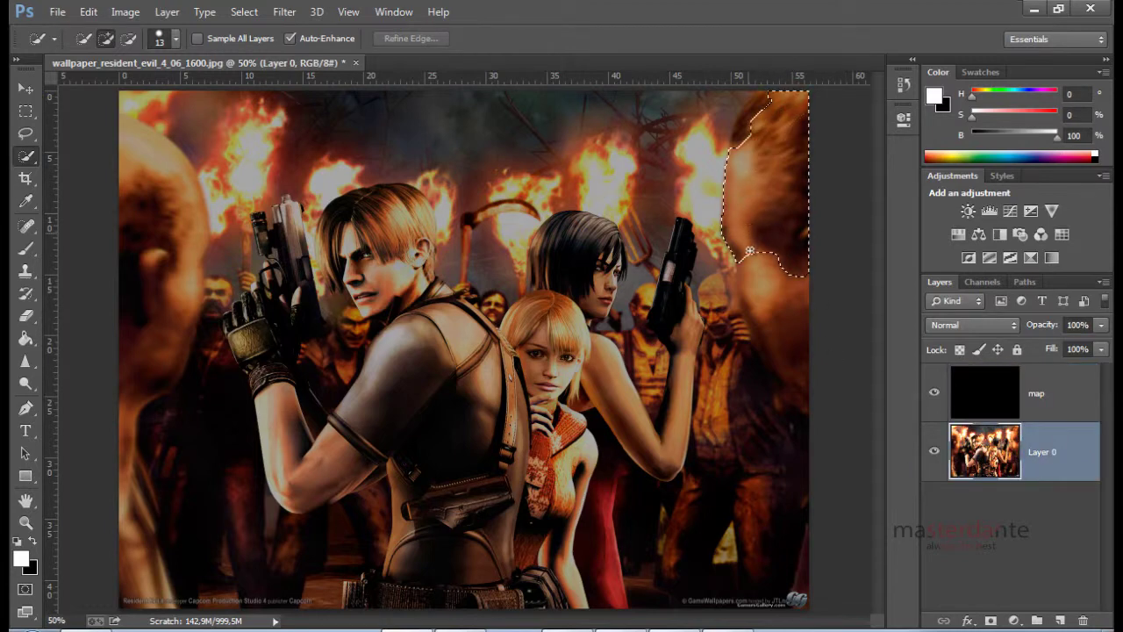
drag(744, 133, 761, 113)
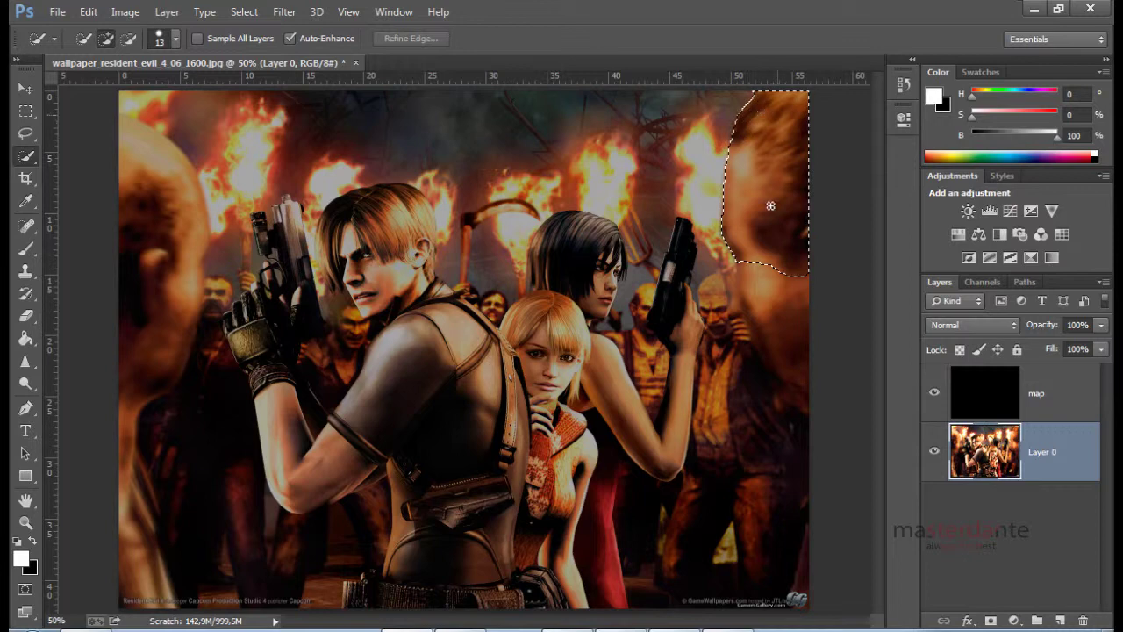
mouse_move(784, 321)
mouse_down()
mouse_move(808, 397)
mouse_move(729, 331)
mouse_up()
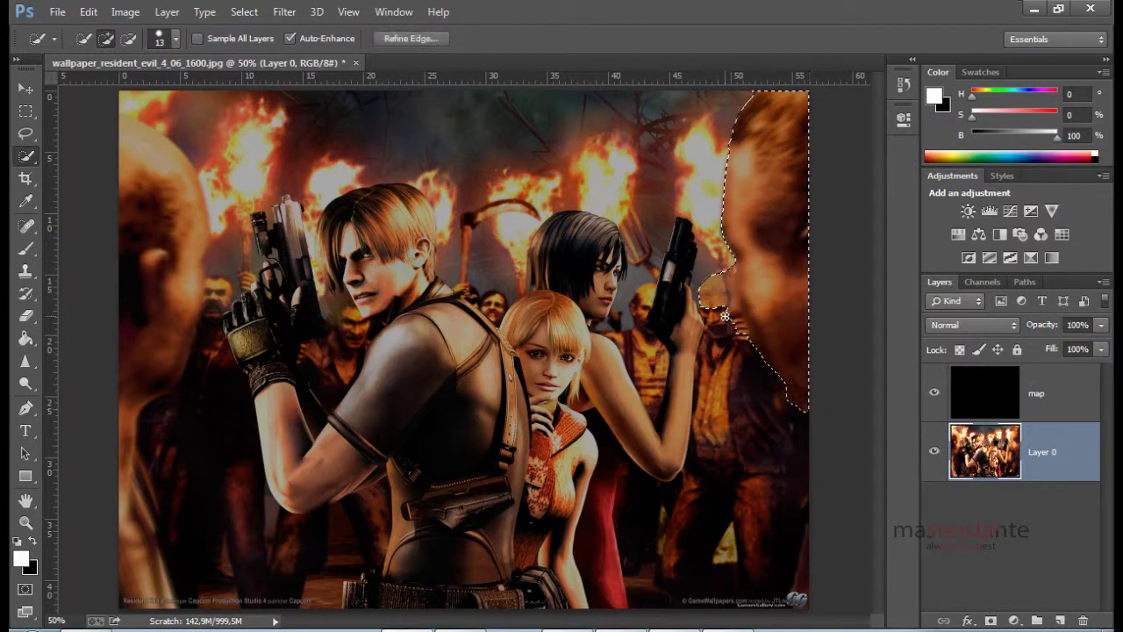
drag(711, 270, 724, 307)
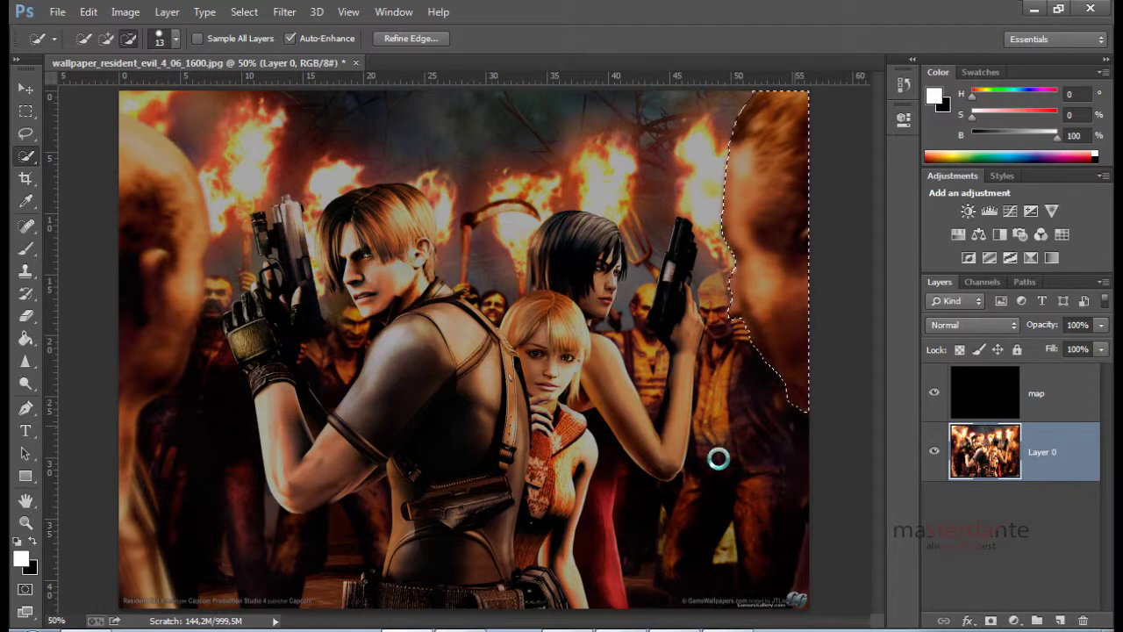
Add the left-edge face to the selection, undoing an overextended stroke
key(shift)
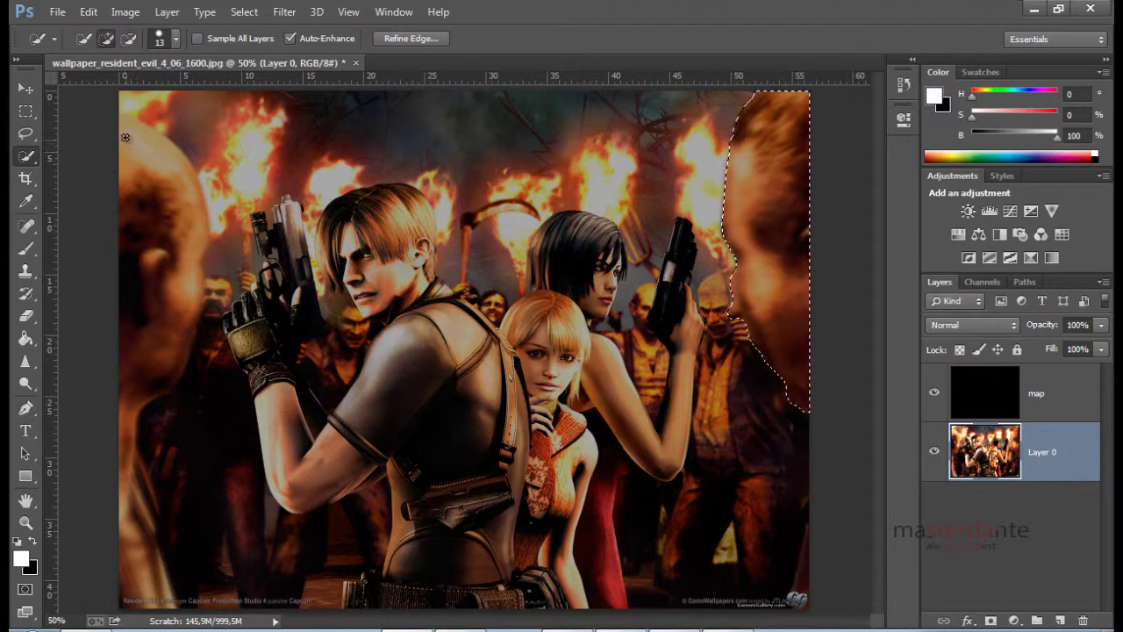
mouse_move(120, 127)
mouse_down()
mouse_move(172, 271)
mouse_move(131, 418)
mouse_move(144, 588)
mouse_up()
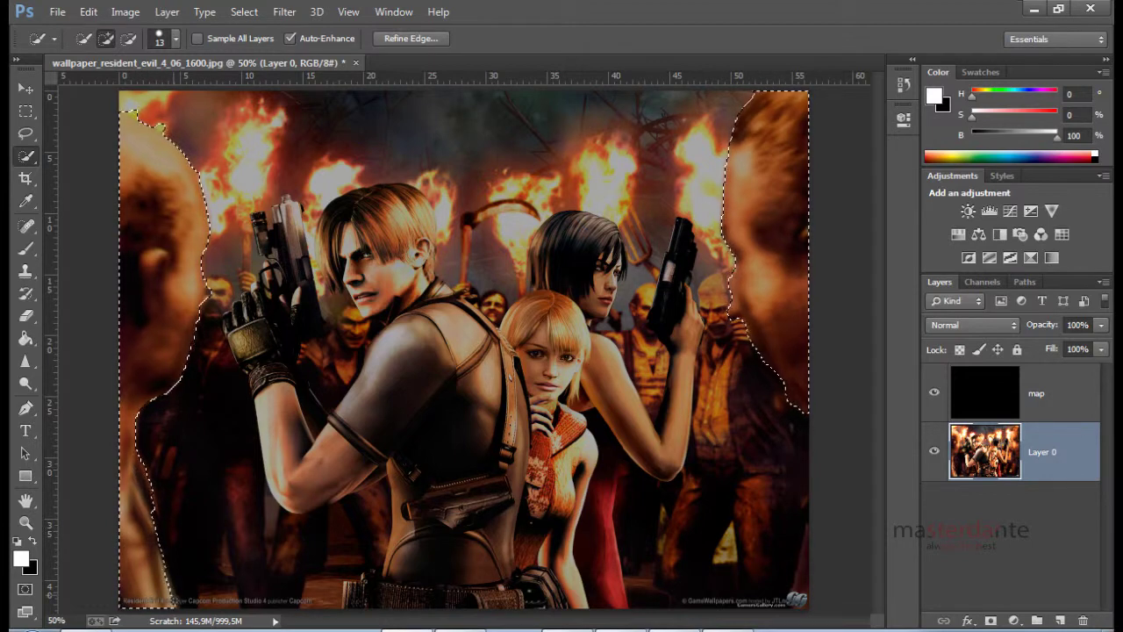
drag(174, 543, 205, 521)
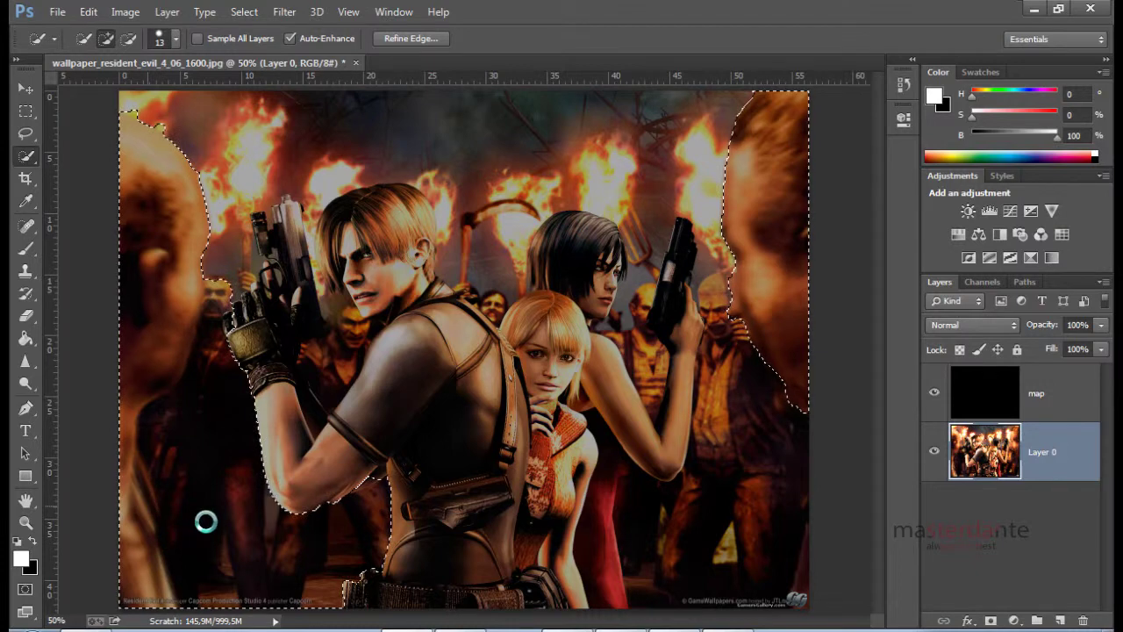
key(ctrl+z)
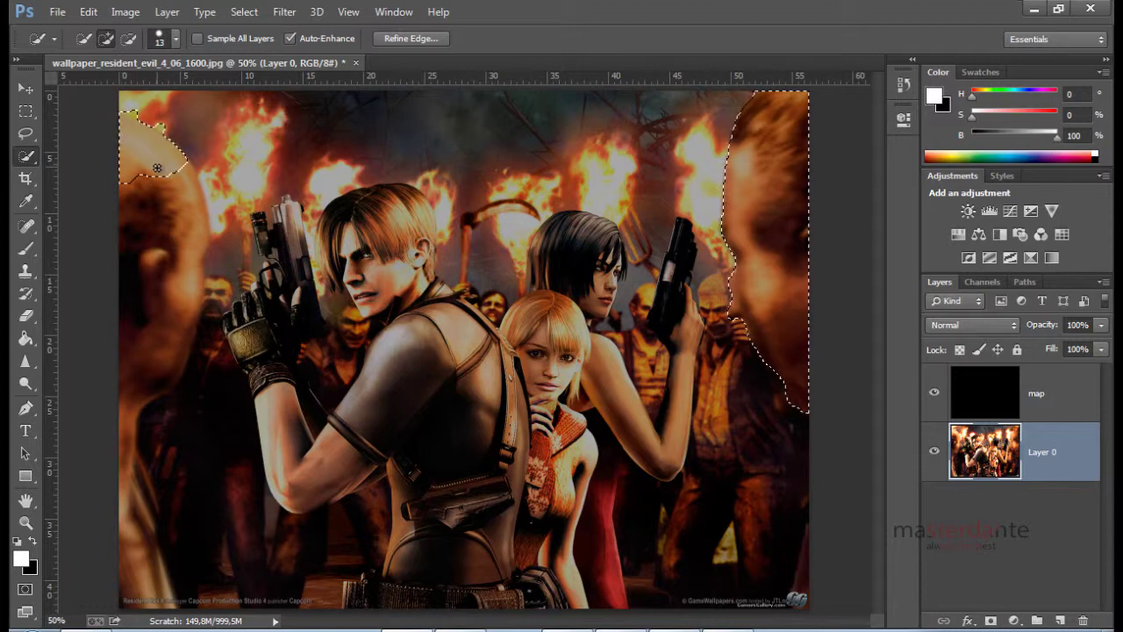
drag(172, 251, 153, 333)
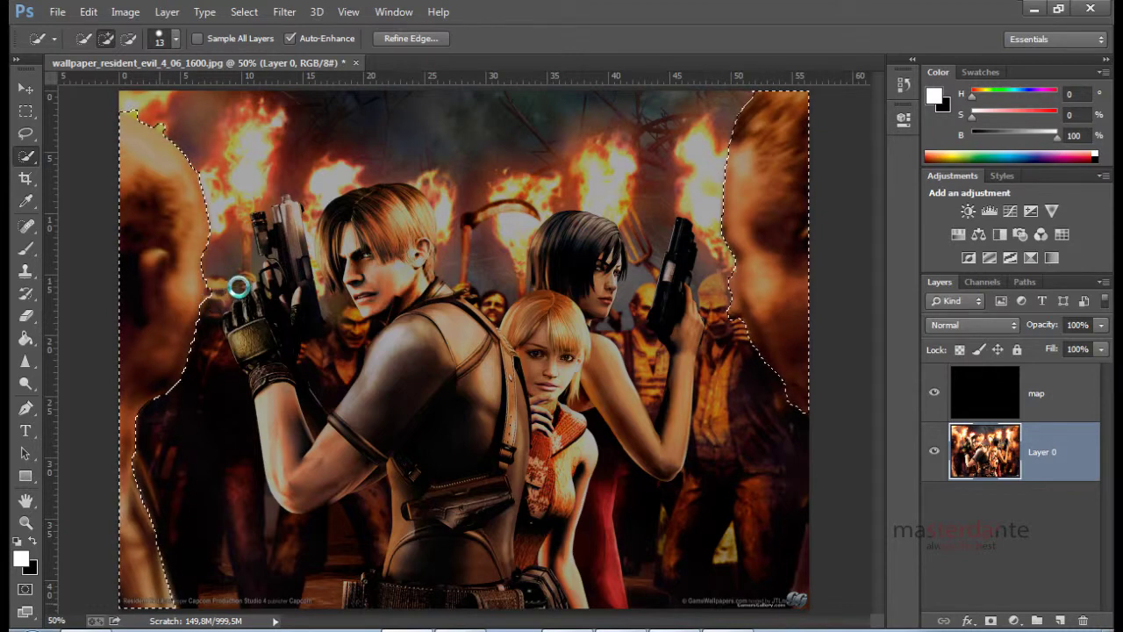
key(alt)
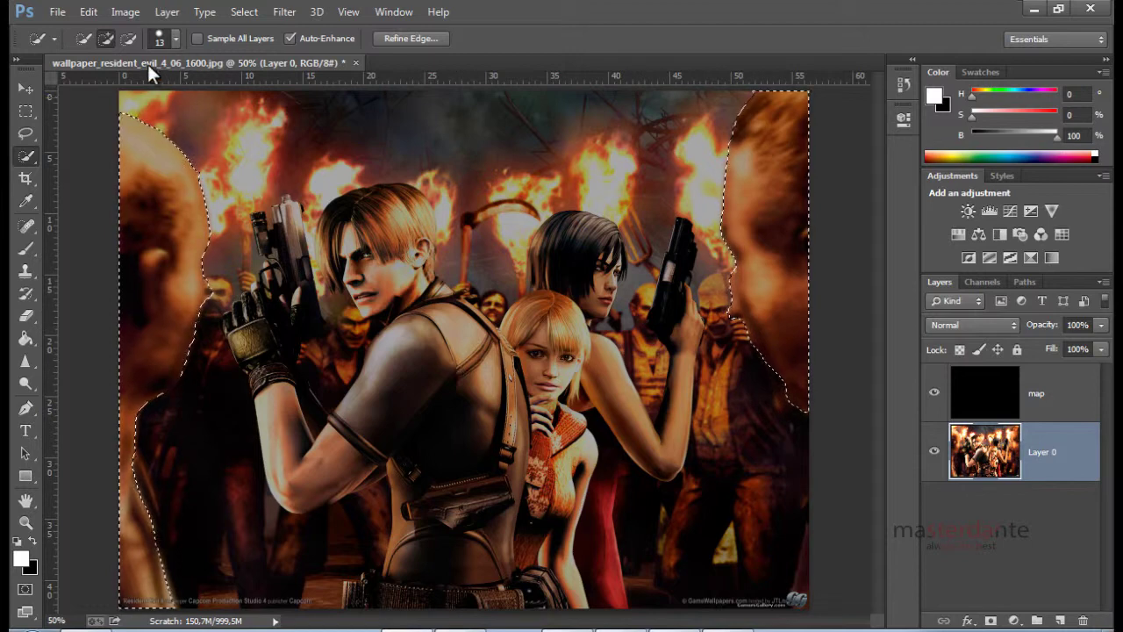
click(26, 250)
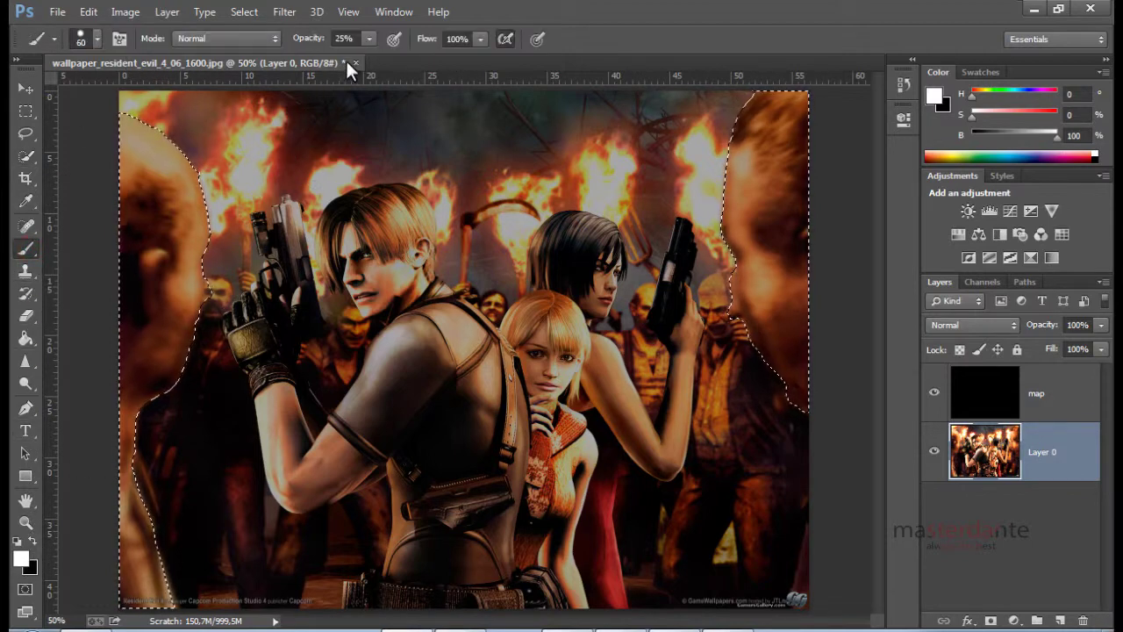
click(369, 39)
Set the brush to 100% opacity and about 200 px, and select the map layer
drag(369, 63, 474, 65)
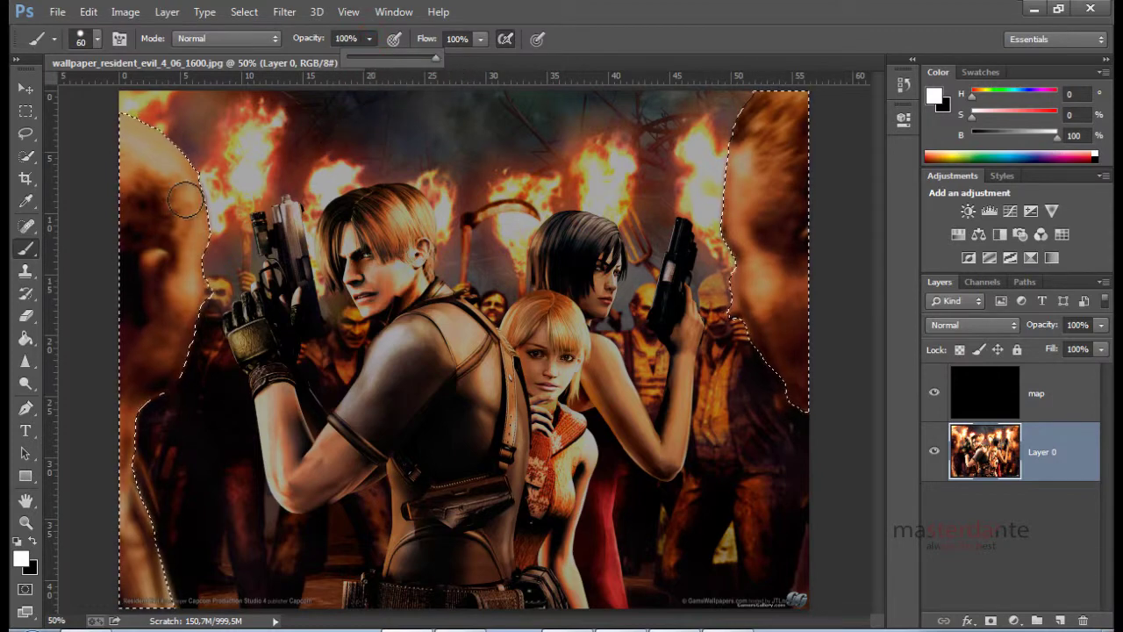
drag(186, 200, 223, 209)
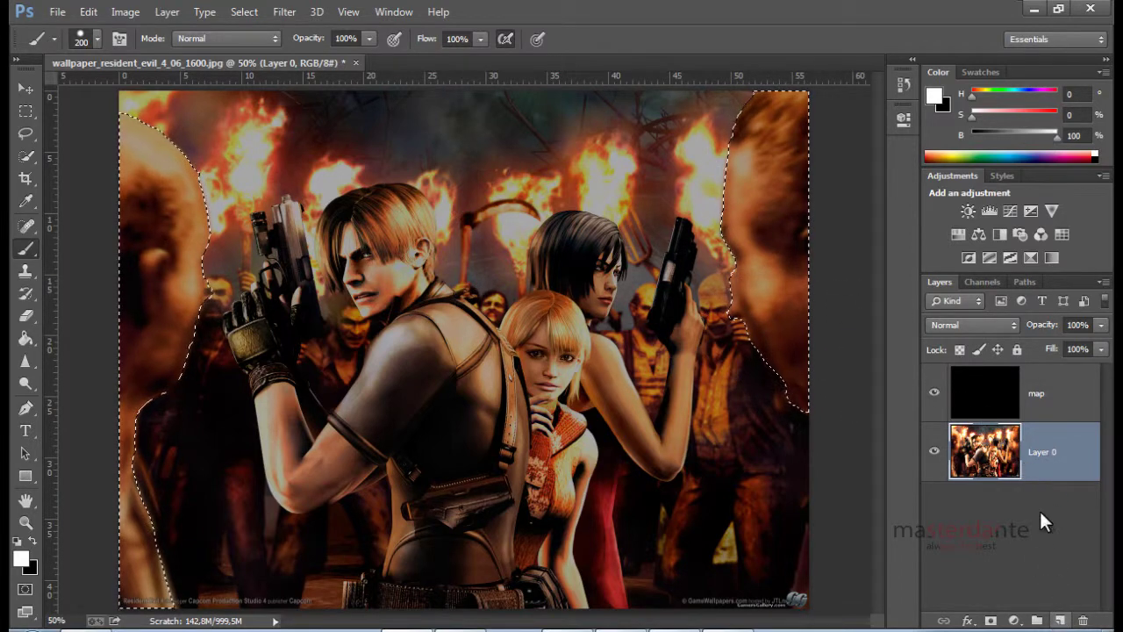
click(1031, 394)
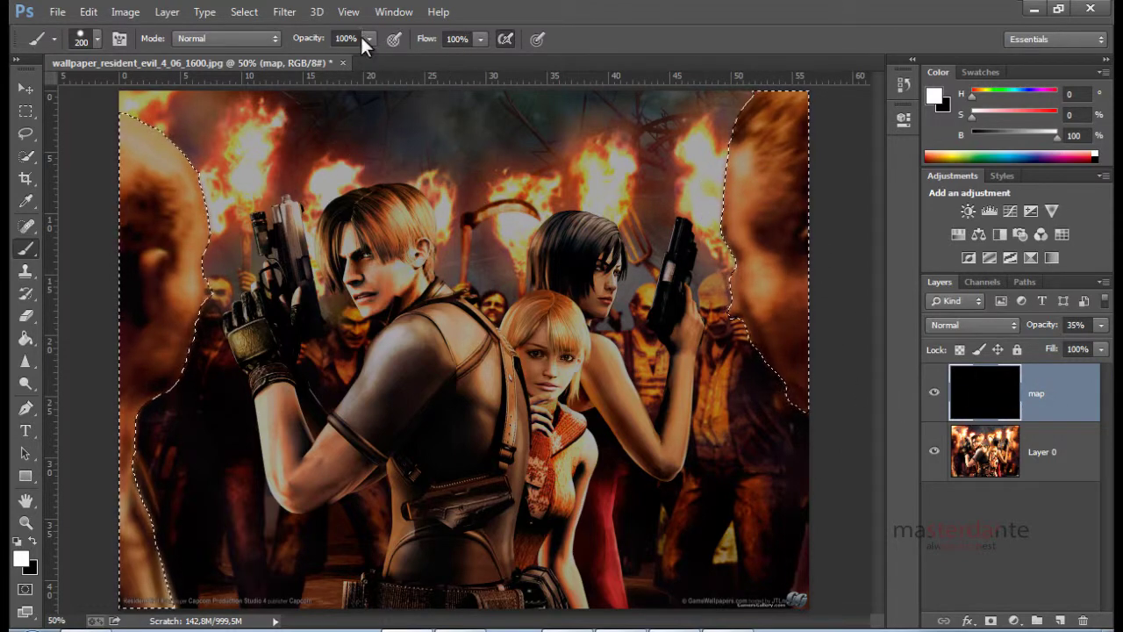
Paint both edge heads white on the map layer, then hide Layer 0
mouse_move(764, 213)
mouse_down()
mouse_move(797, 401)
mouse_move(765, 214)
mouse_move(739, 305)
mouse_up()
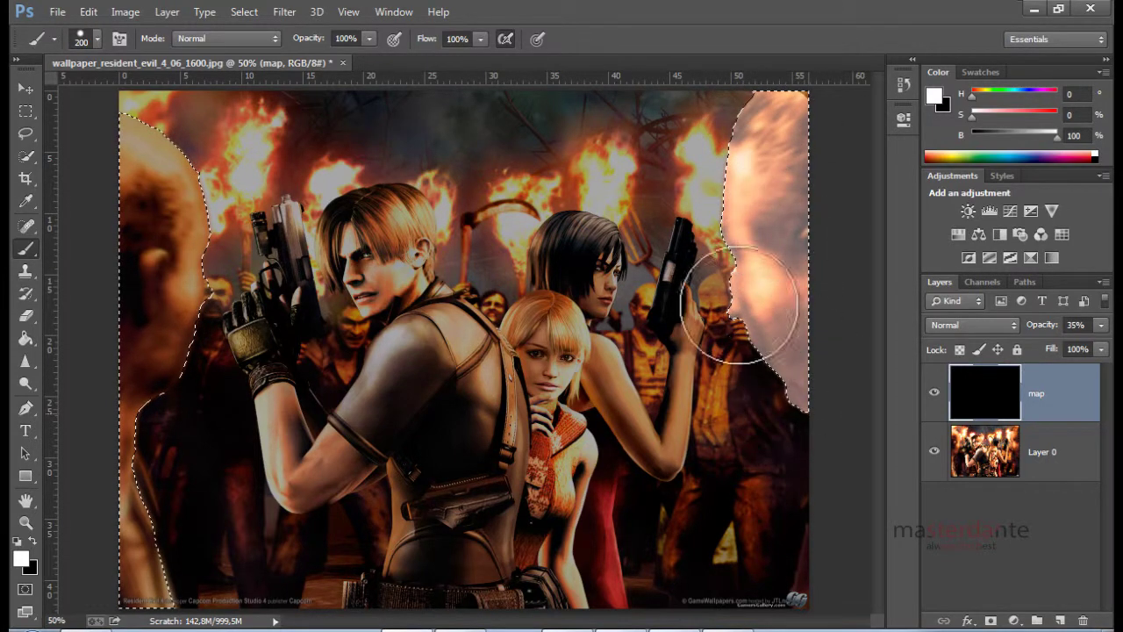
mouse_move(154, 140)
mouse_down()
mouse_move(146, 195)
mouse_move(163, 458)
mouse_up()
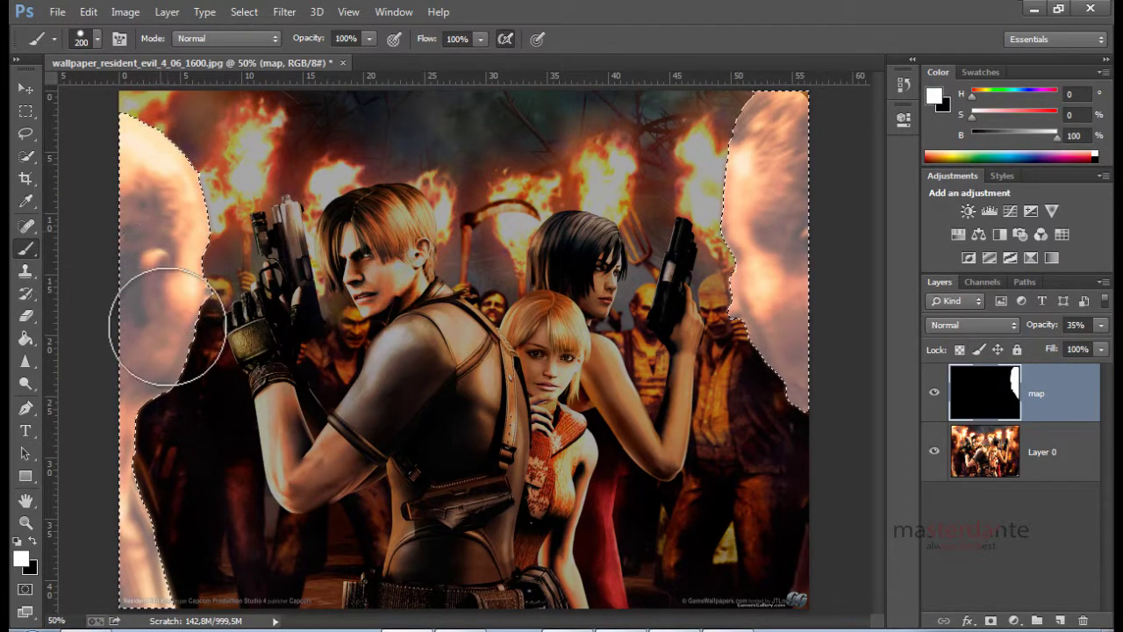
drag(166, 326, 162, 338)
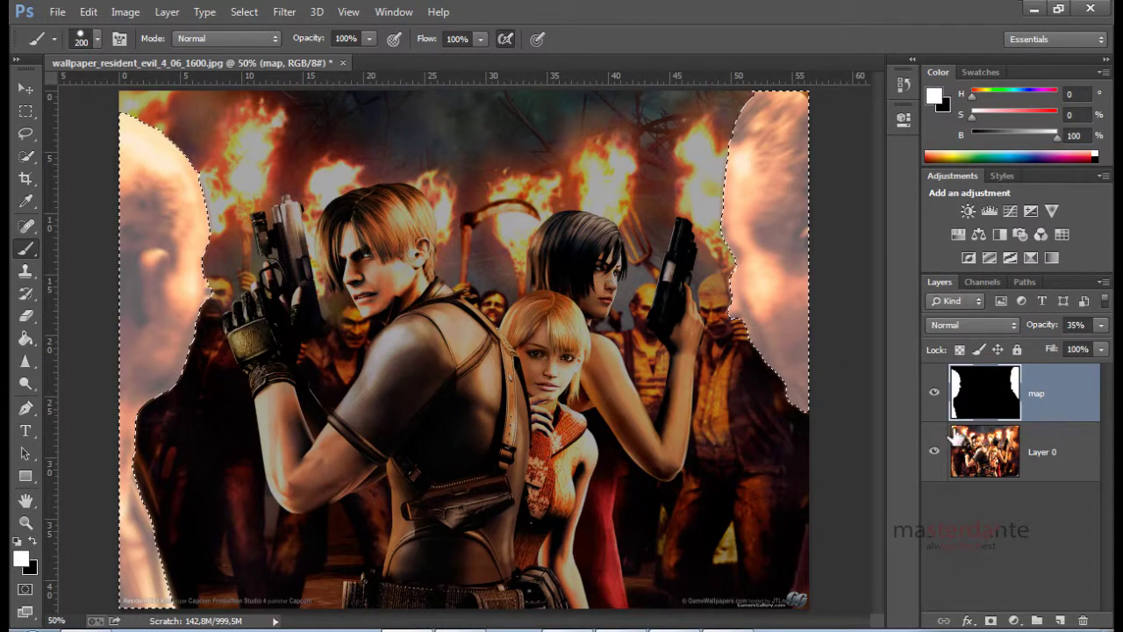
click(934, 451)
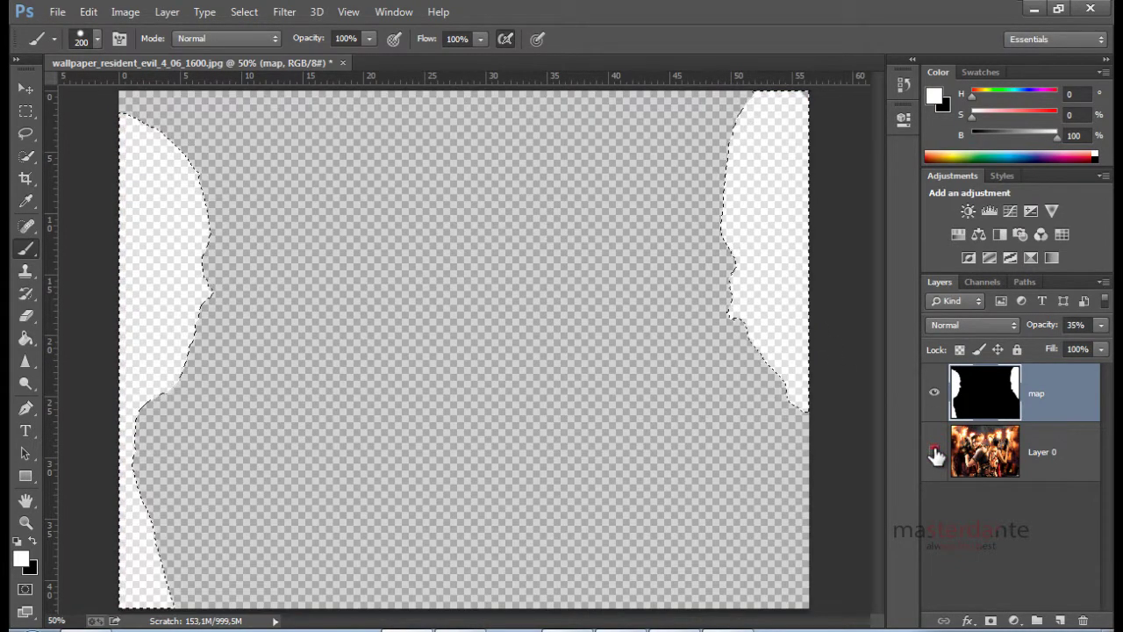
Set the map layer's opacity to 57% and make Layer 0 visible again
click(934, 451)
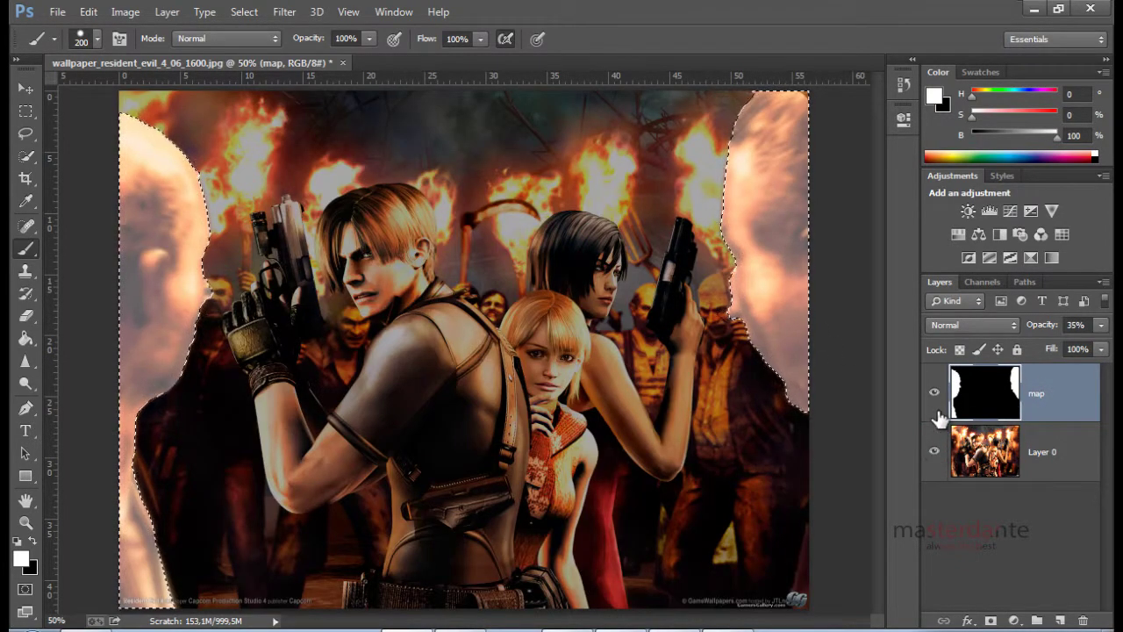
click(935, 451)
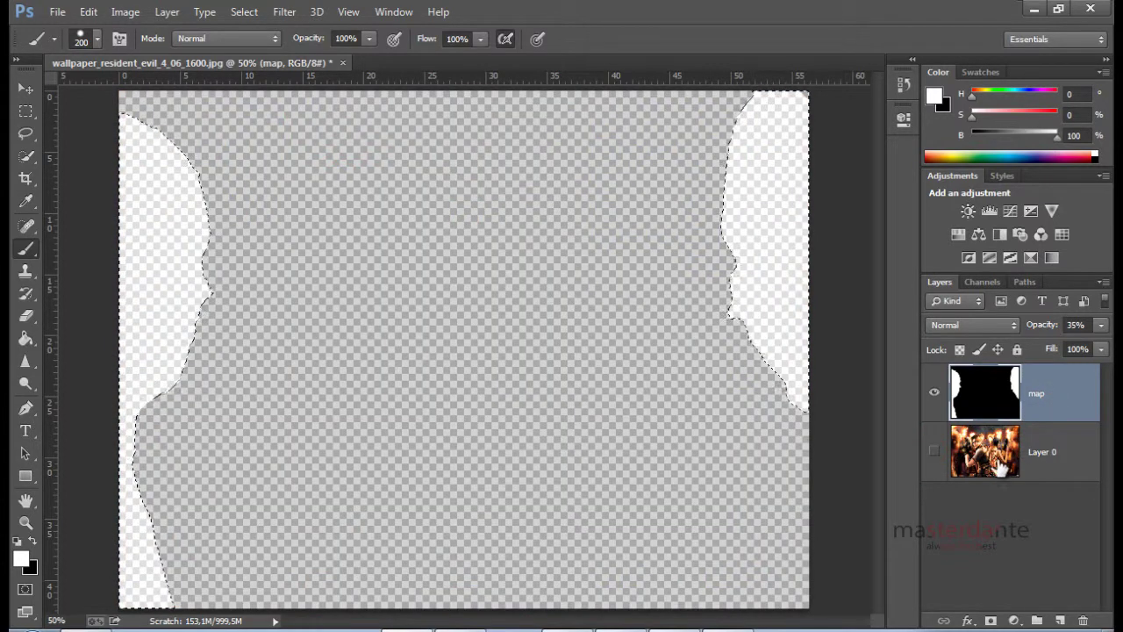
click(1103, 325)
drag(1048, 342, 1105, 344)
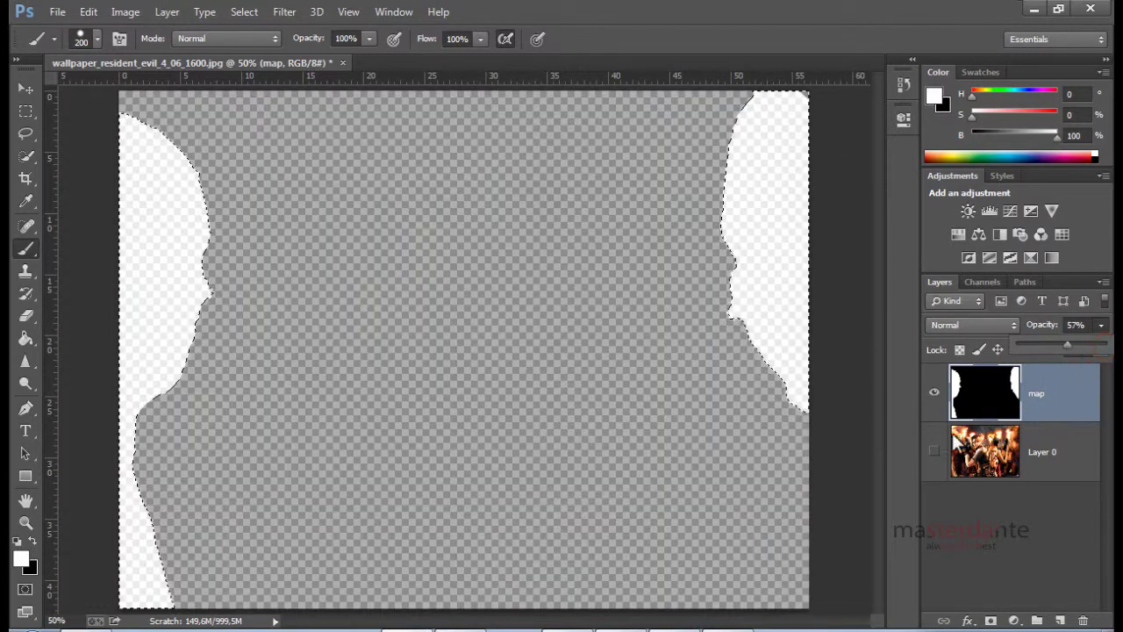
click(933, 451)
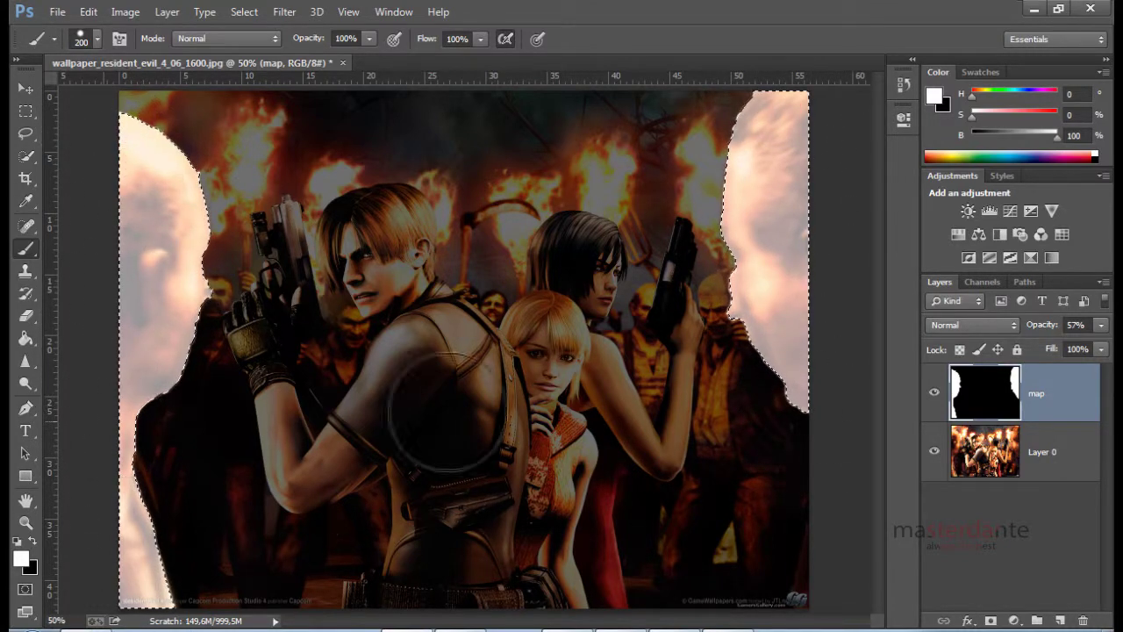
On Layer 0, drop the old selection and quick-select the front gunman's hair, torso, arm and glove
click(984, 454)
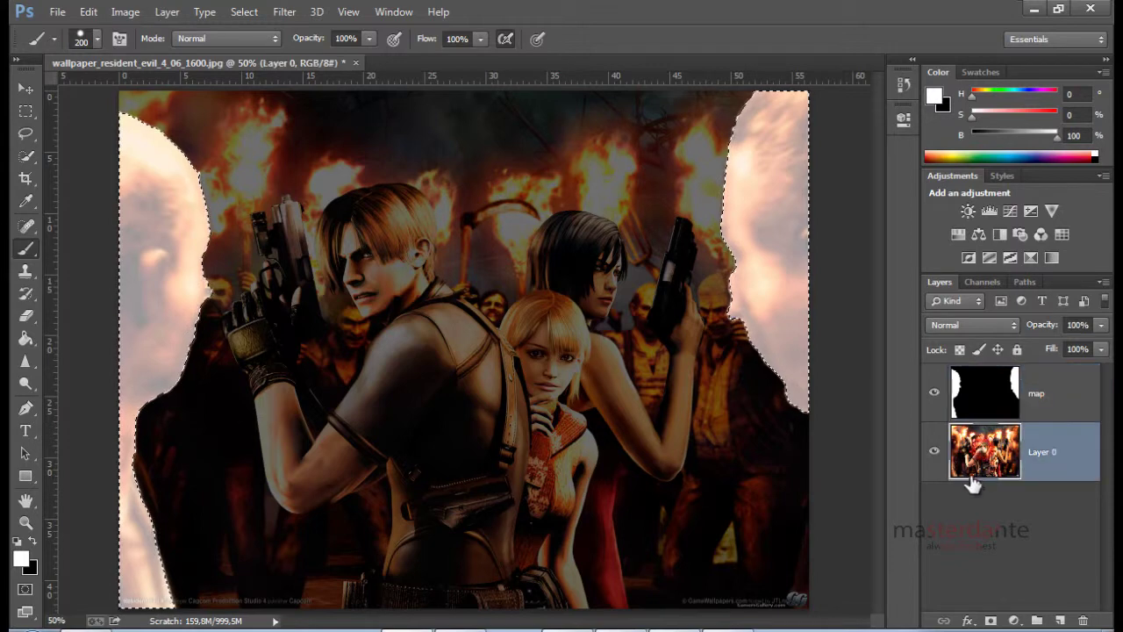
click(26, 131)
key(ctrl+d)
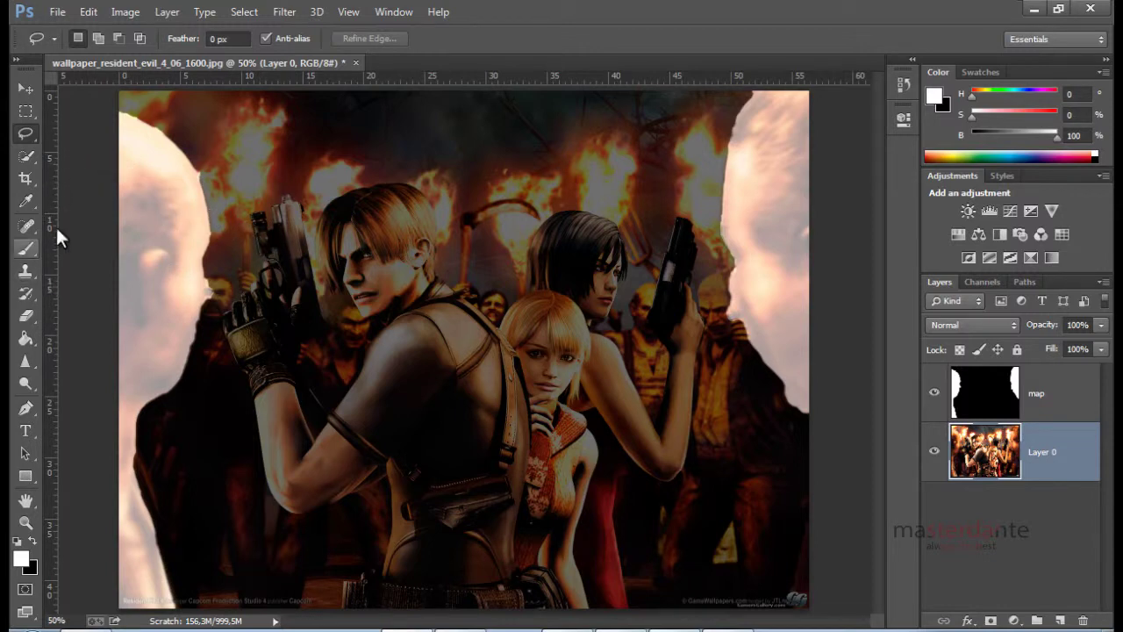
click(24, 158)
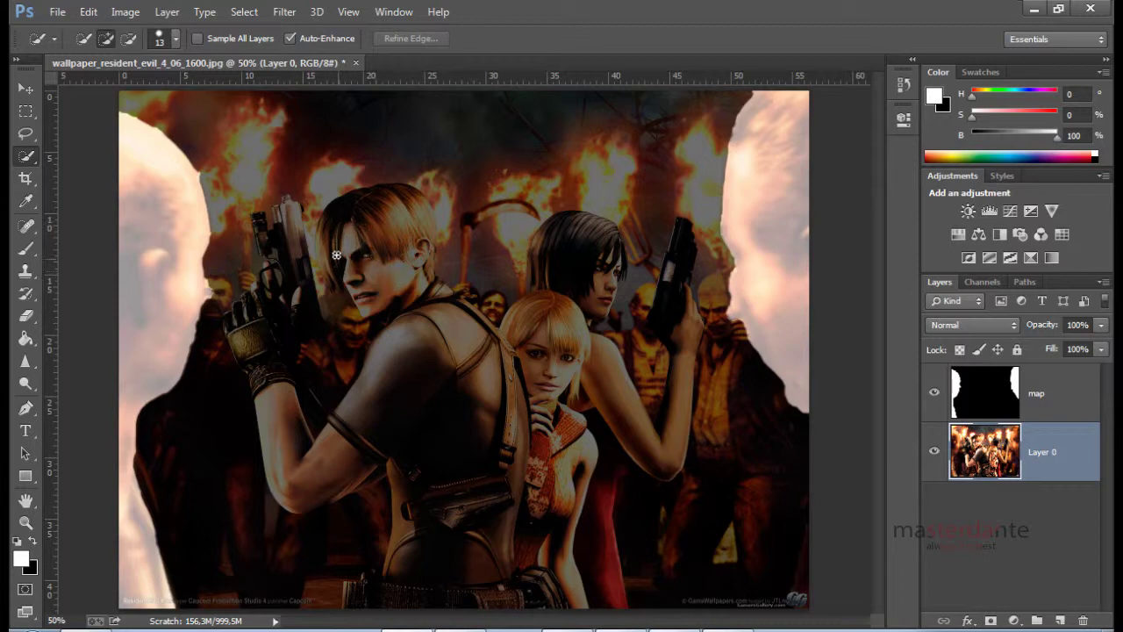
mouse_move(346, 251)
mouse_down()
mouse_move(409, 205)
mouse_move(398, 287)
mouse_up()
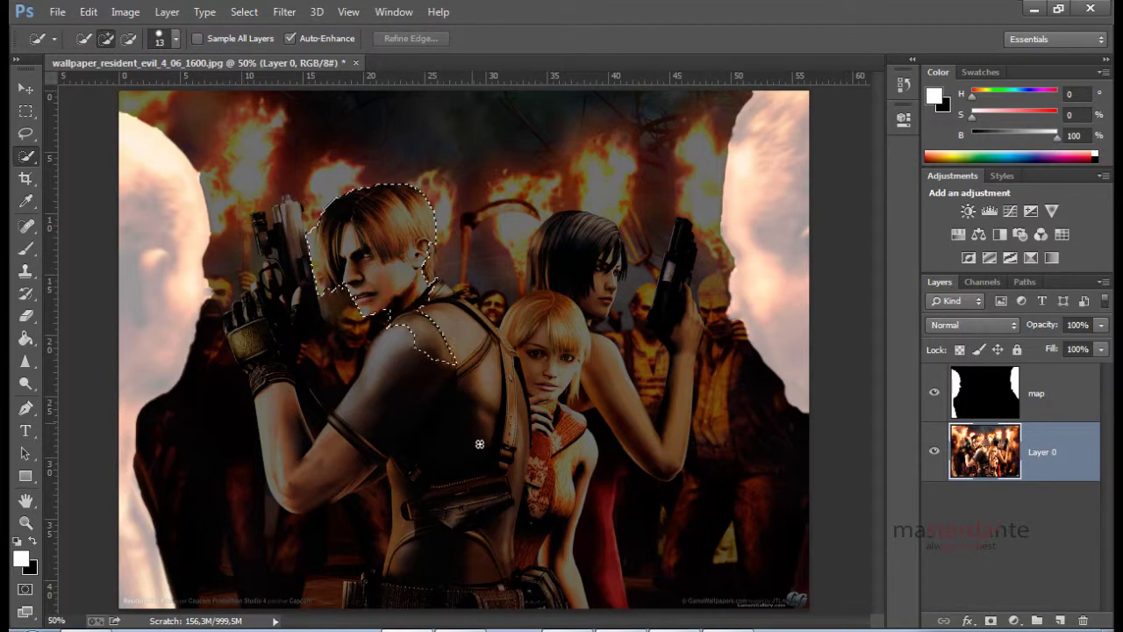
mouse_move(413, 309)
mouse_down()
mouse_move(470, 312)
mouse_move(518, 514)
mouse_move(504, 608)
mouse_move(508, 594)
mouse_move(560, 604)
mouse_up()
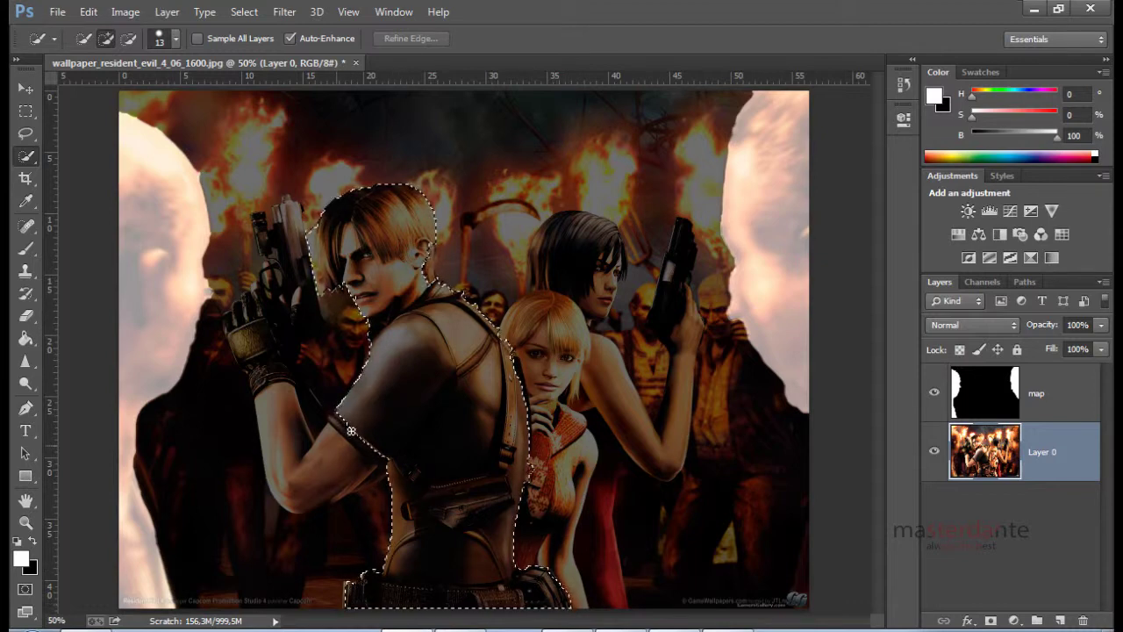
mouse_move(313, 468)
mouse_down()
mouse_move(281, 441)
mouse_move(254, 331)
mouse_move(263, 294)
mouse_move(237, 323)
mouse_move(227, 319)
mouse_move(274, 268)
mouse_move(256, 223)
mouse_up()
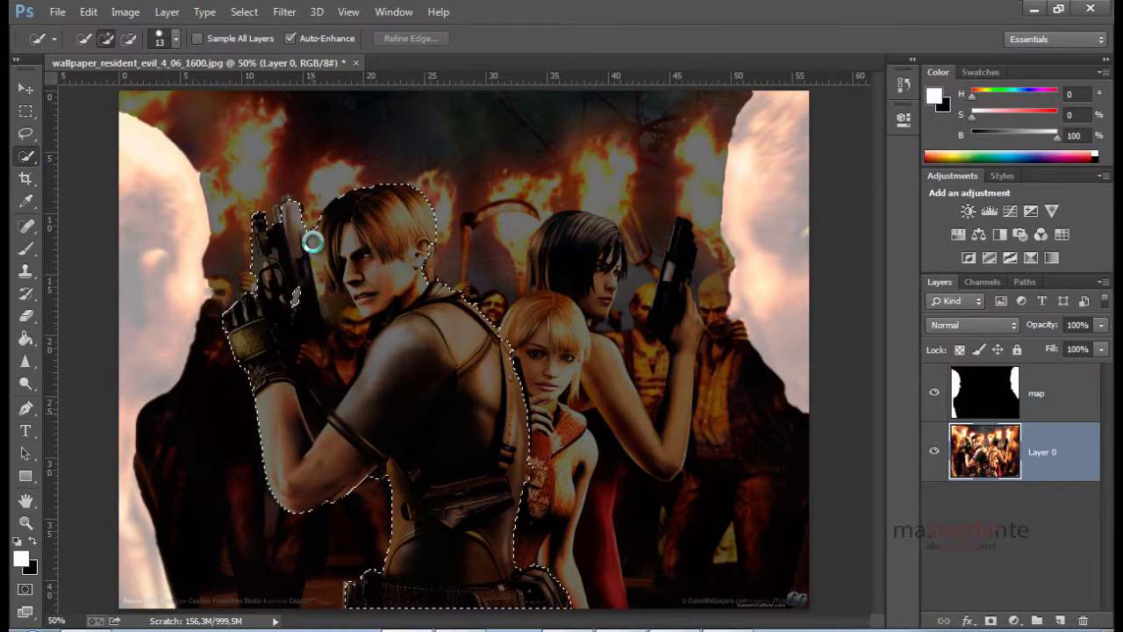
Add the top of the gun and subtract stray areas beside his face and glove
click(314, 205)
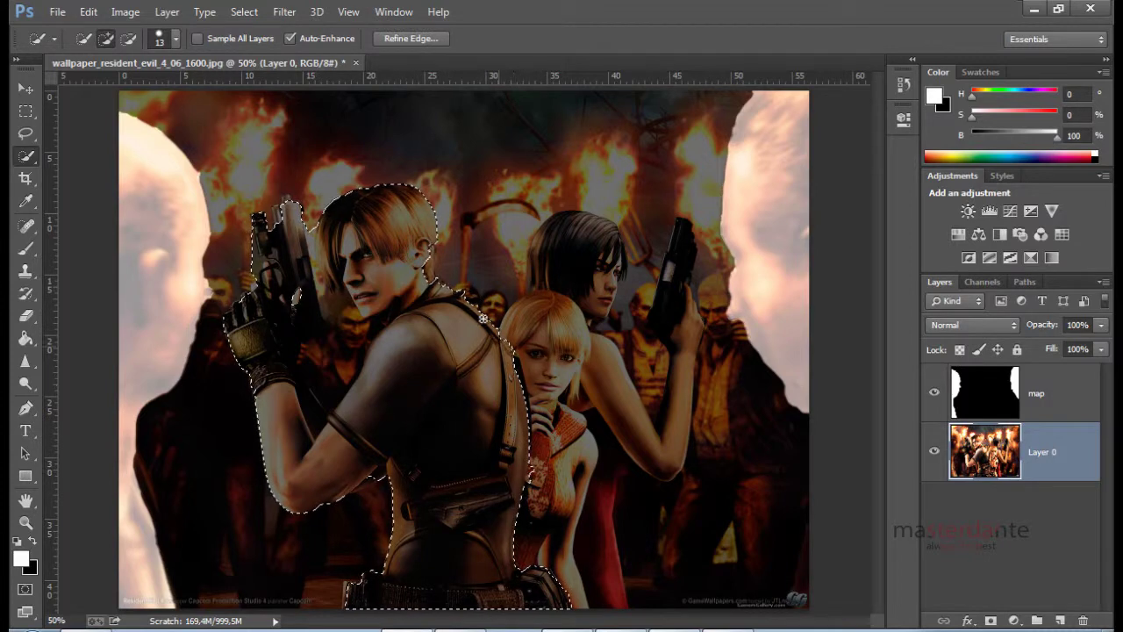
key(alt)
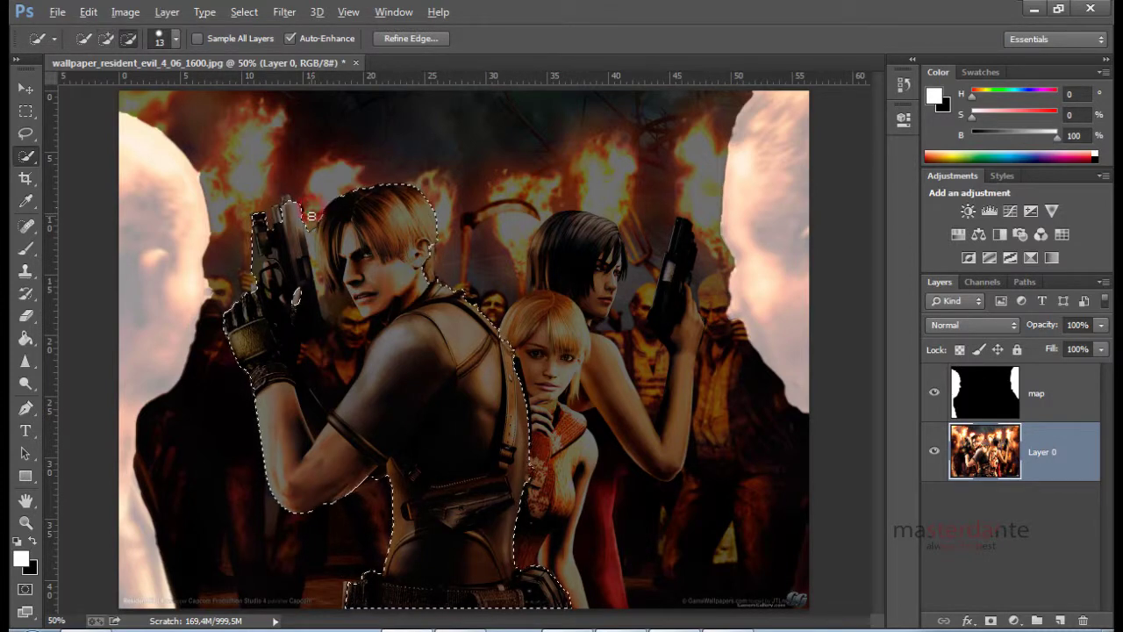
mouse_move(320, 273)
mouse_down()
mouse_move(337, 359)
mouse_move(304, 353)
mouse_up()
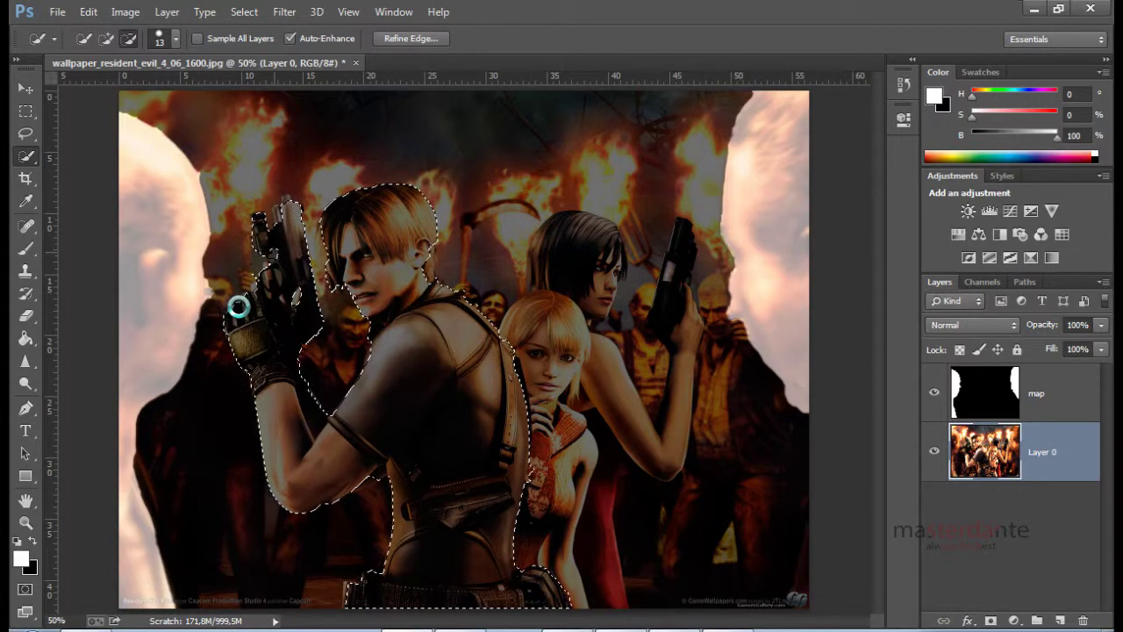
drag(278, 307, 274, 281)
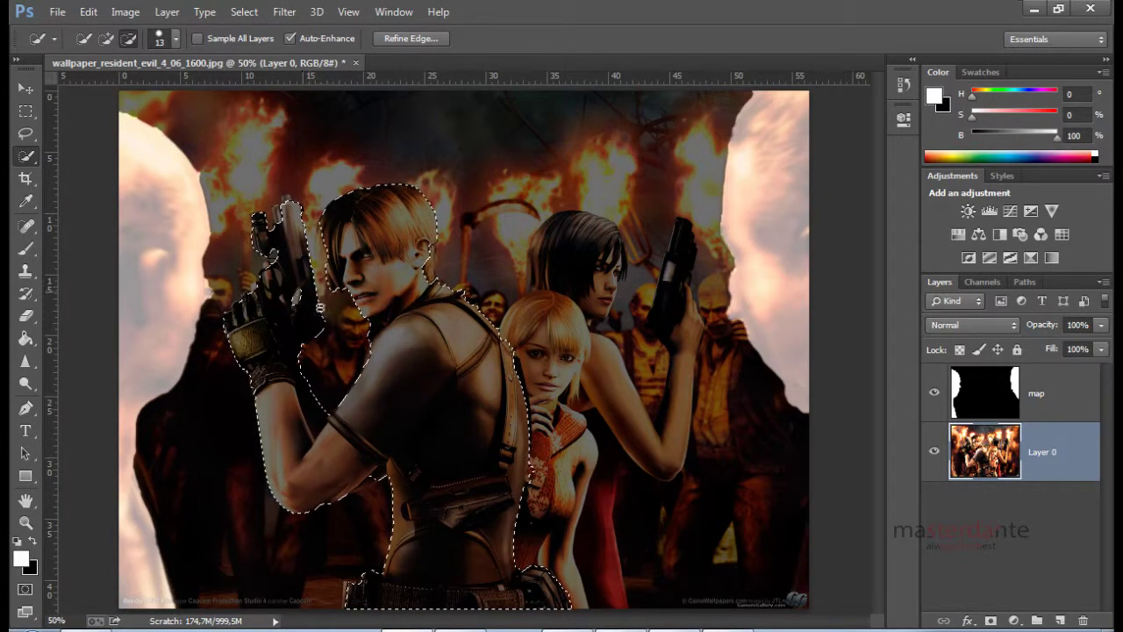
click(271, 279)
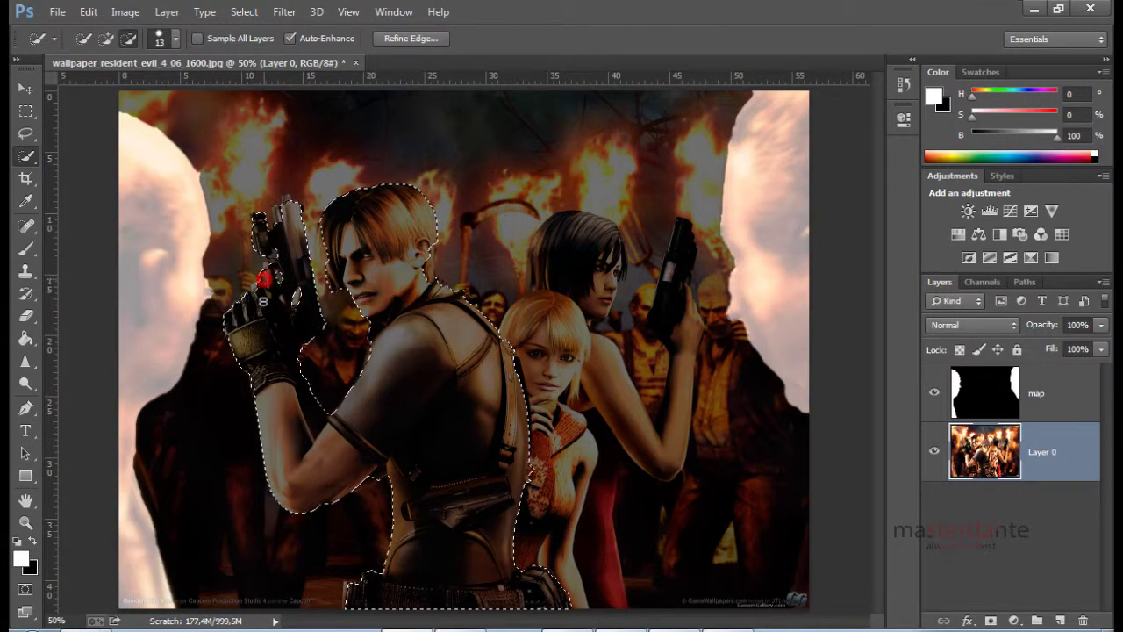
click(254, 361)
Add the rest of the gun, remove the girl's collar, and fill gaps inside the gunman
alt+click(283, 281)
click(246, 268)
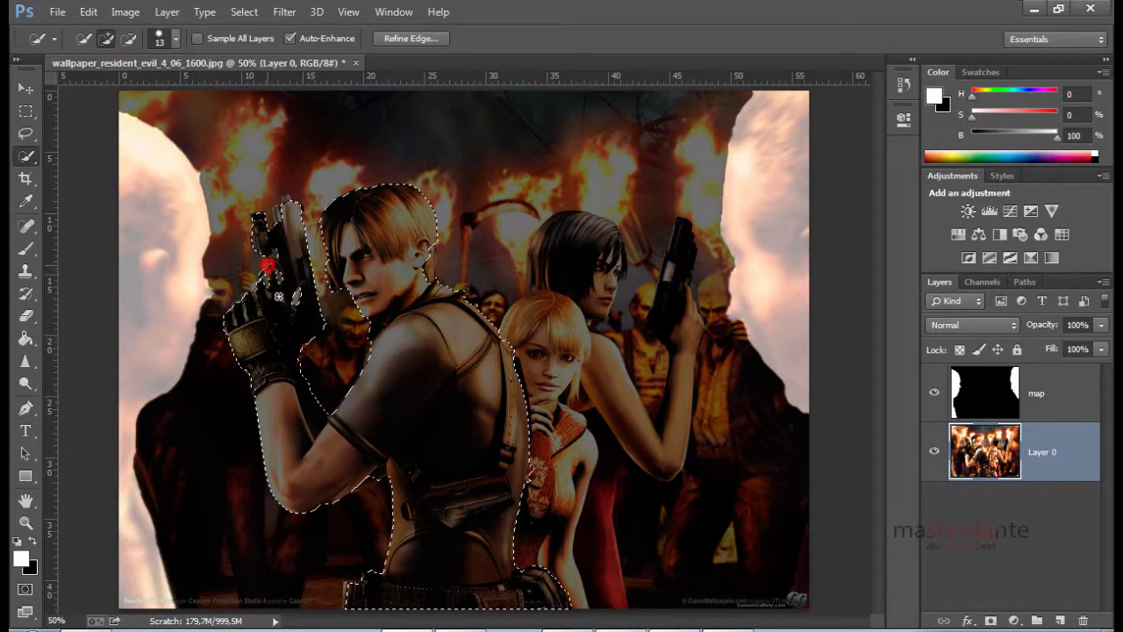
click(284, 376)
click(309, 293)
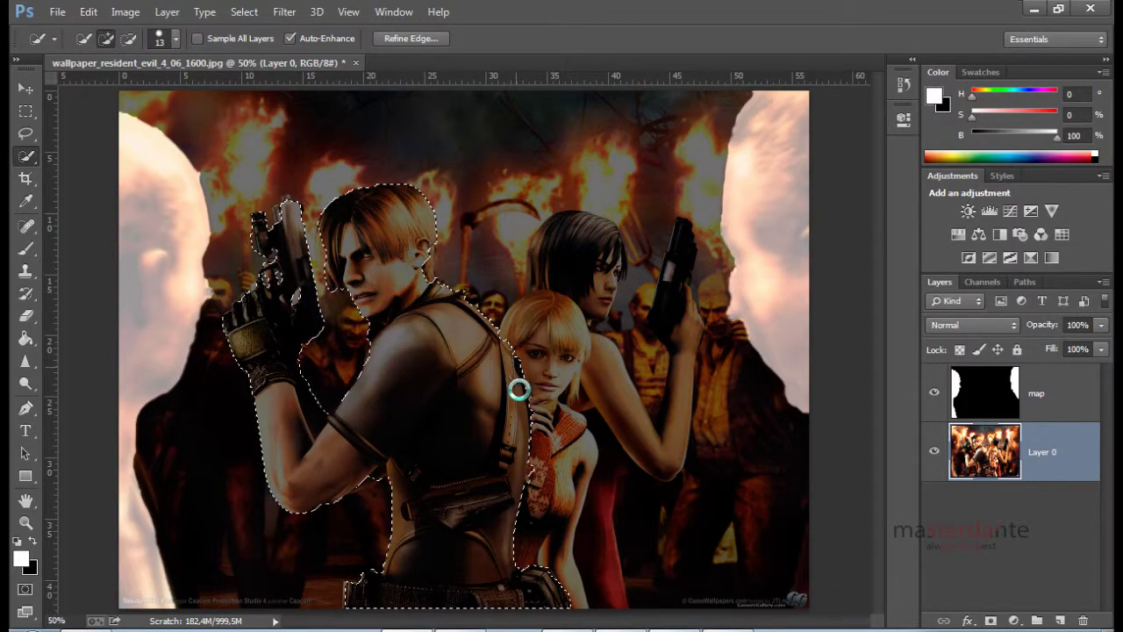
alt+click(533, 481)
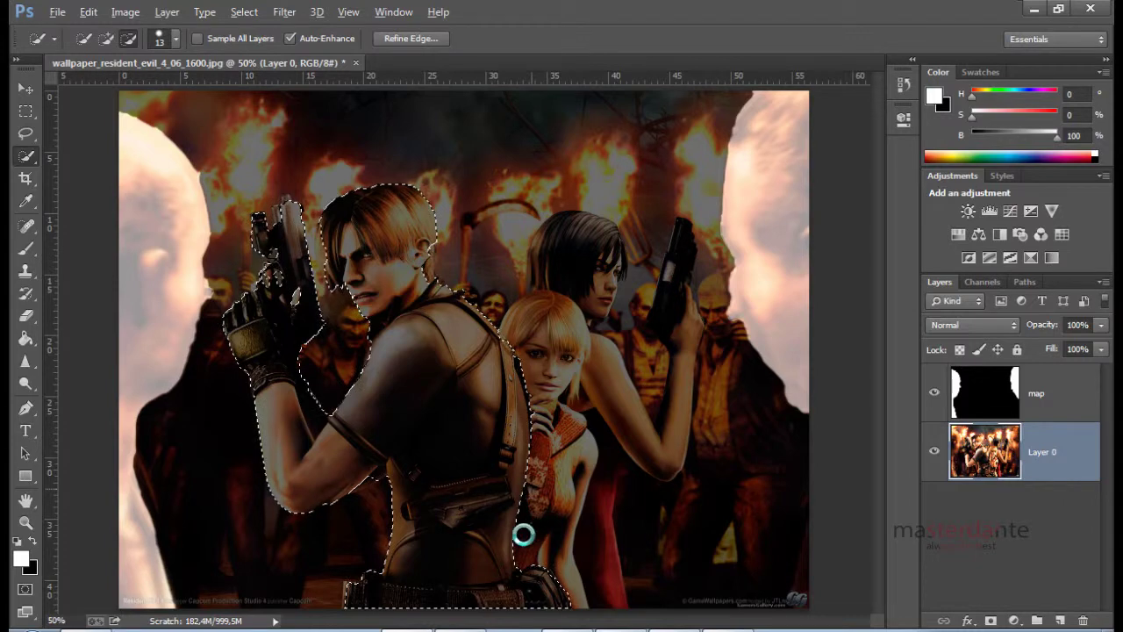
key(alt)
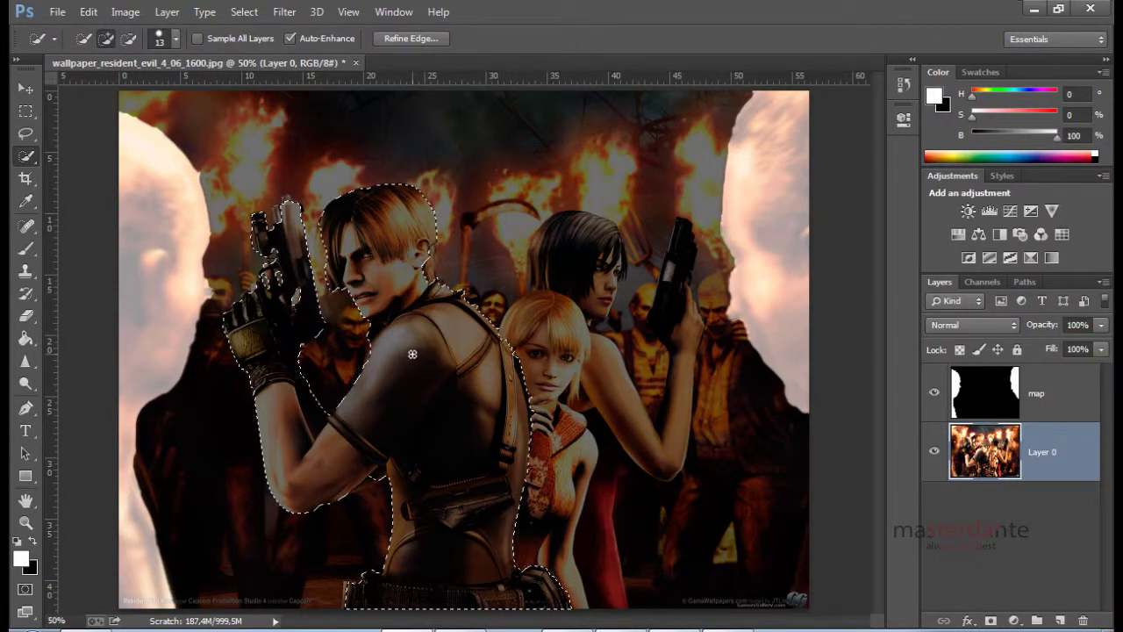
drag(413, 354, 424, 395)
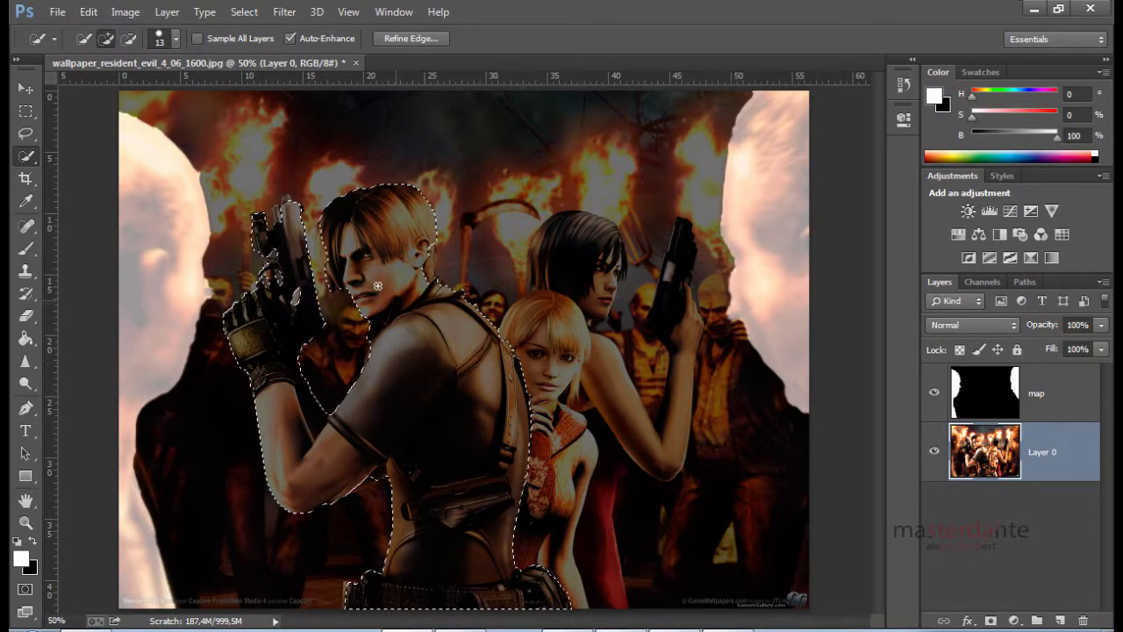
click(27, 248)
Set the brush to 75% opacity and 252 px size
click(369, 39)
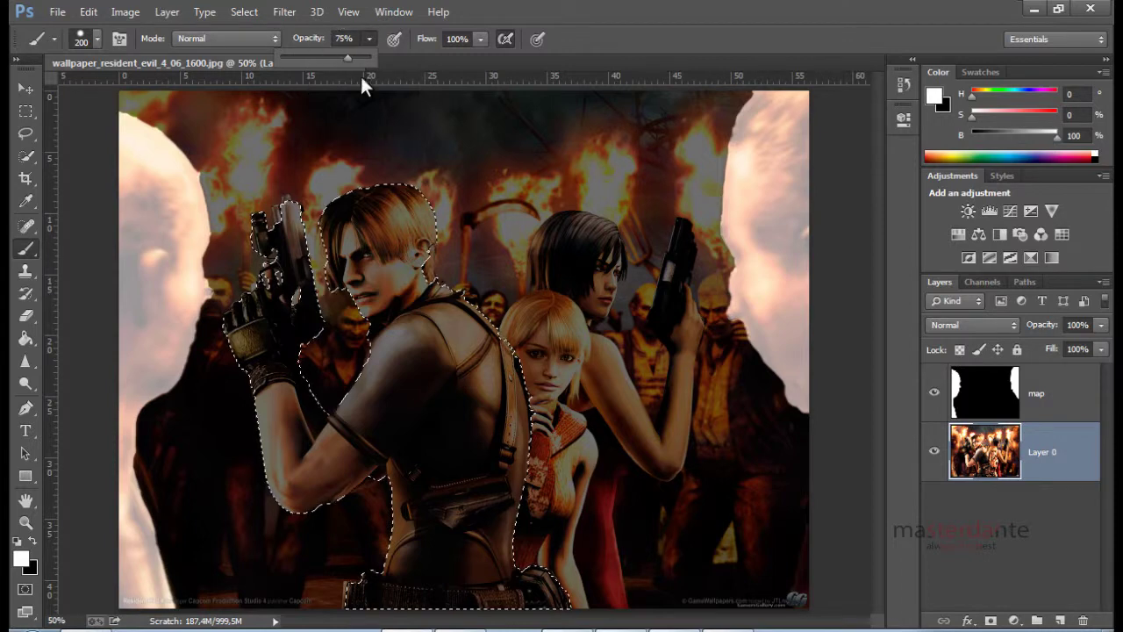
click(370, 39)
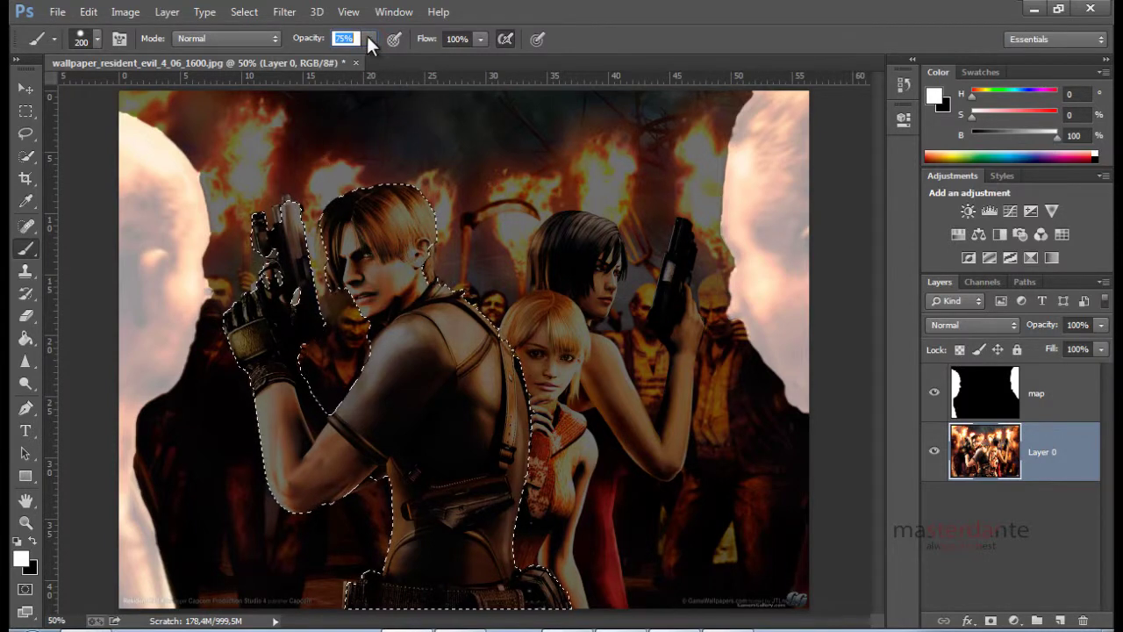
click(368, 38)
click(621, 19)
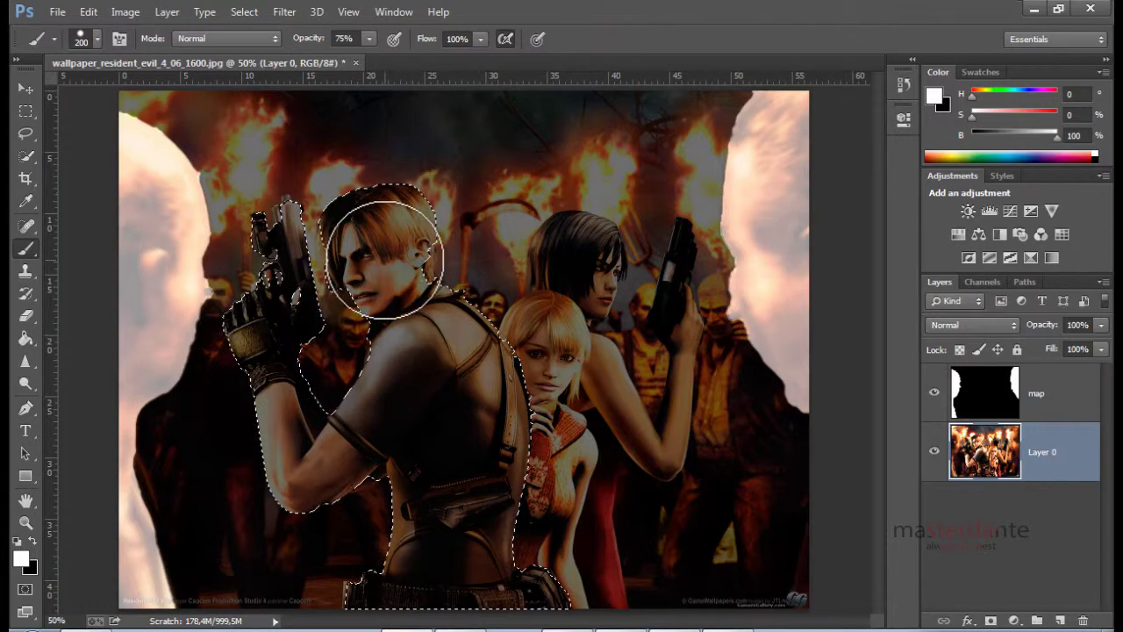
drag(387, 258, 395, 257)
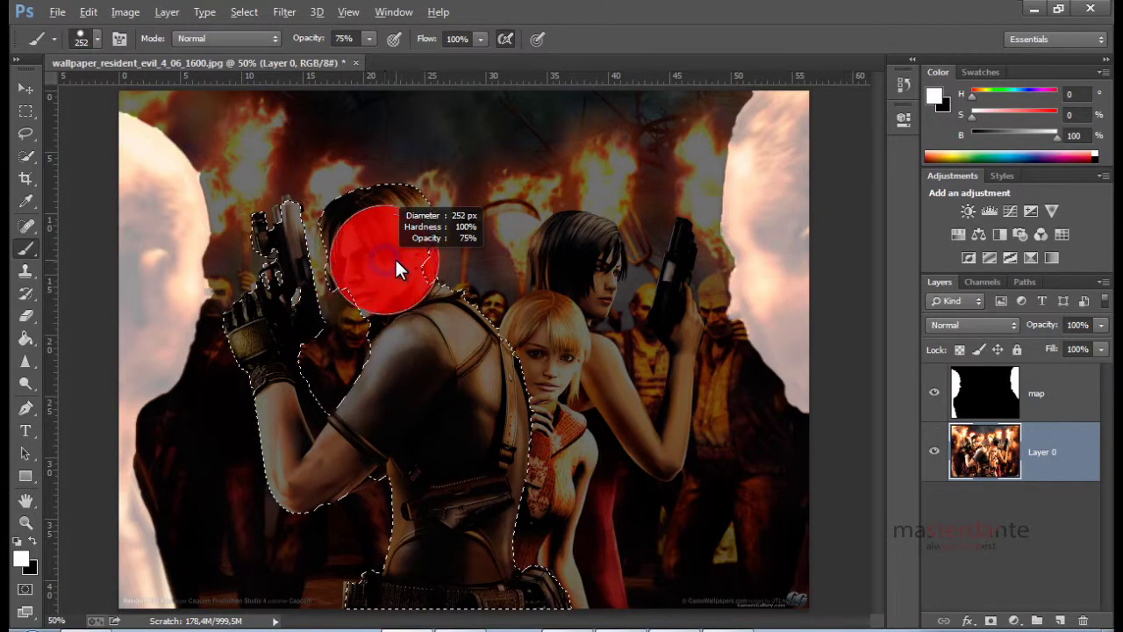
Paint the selected gunman's body, head and shoulder white on the map layer
click(999, 402)
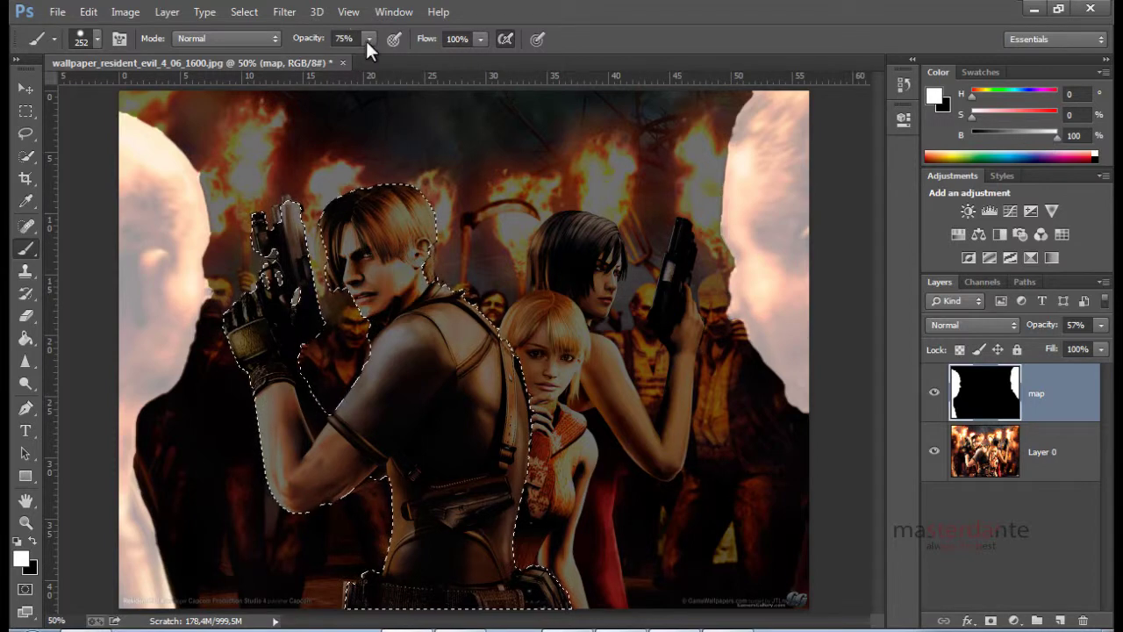
mouse_move(413, 389)
mouse_down()
mouse_move(280, 186)
mouse_move(267, 292)
mouse_move(489, 489)
mouse_move(401, 301)
mouse_move(381, 221)
mouse_move(433, 465)
mouse_move(339, 588)
mouse_move(514, 614)
mouse_move(394, 362)
mouse_move(531, 368)
mouse_move(301, 276)
mouse_move(375, 276)
mouse_move(312, 249)
mouse_up()
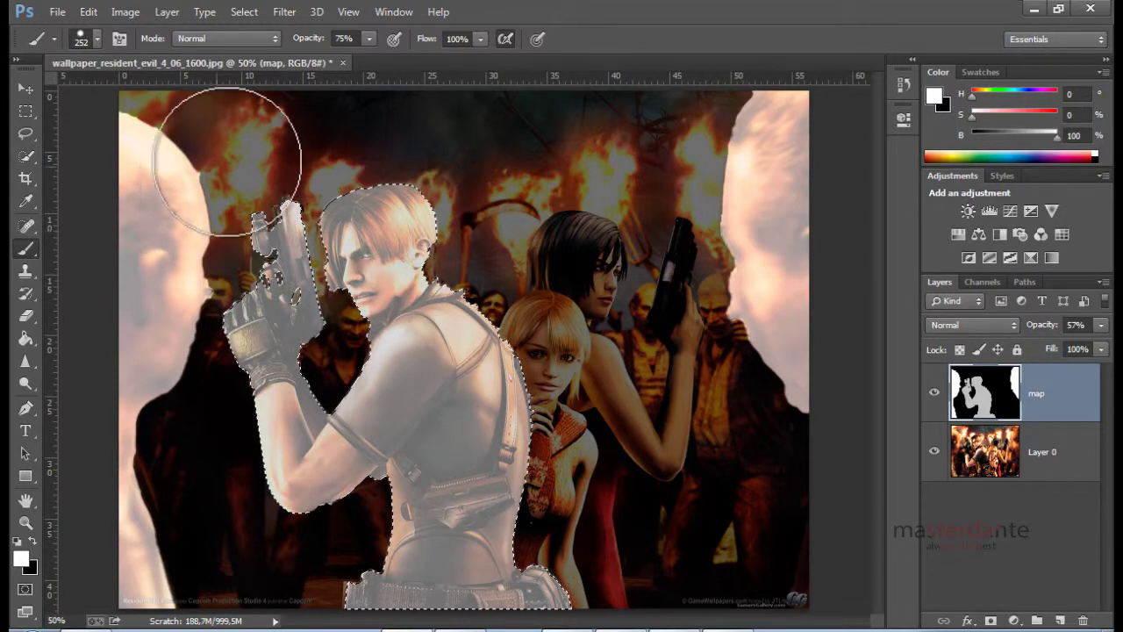
mouse_move(238, 138)
mouse_down()
mouse_move(263, 187)
mouse_move(348, 193)
mouse_move(110, 212)
mouse_up()
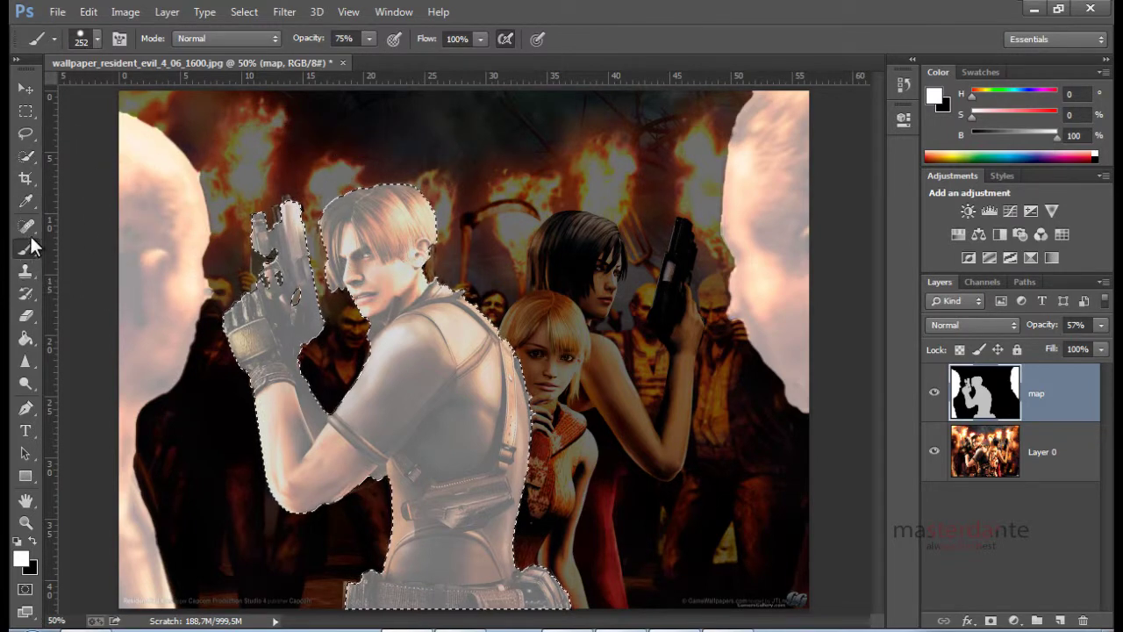
mouse_move(321, 201)
mouse_down()
mouse_move(428, 386)
mouse_move(458, 404)
mouse_move(446, 522)
mouse_move(438, 509)
mouse_move(494, 338)
mouse_move(471, 451)
mouse_move(476, 489)
mouse_move(513, 555)
mouse_move(551, 572)
mouse_move(463, 582)
mouse_move(470, 574)
mouse_move(451, 614)
mouse_move(426, 573)
mouse_move(445, 505)
mouse_move(489, 431)
mouse_move(514, 443)
mouse_up()
Set the map layer to 59% opacity, show Layer 0 again and clear the gunman selection
click(934, 451)
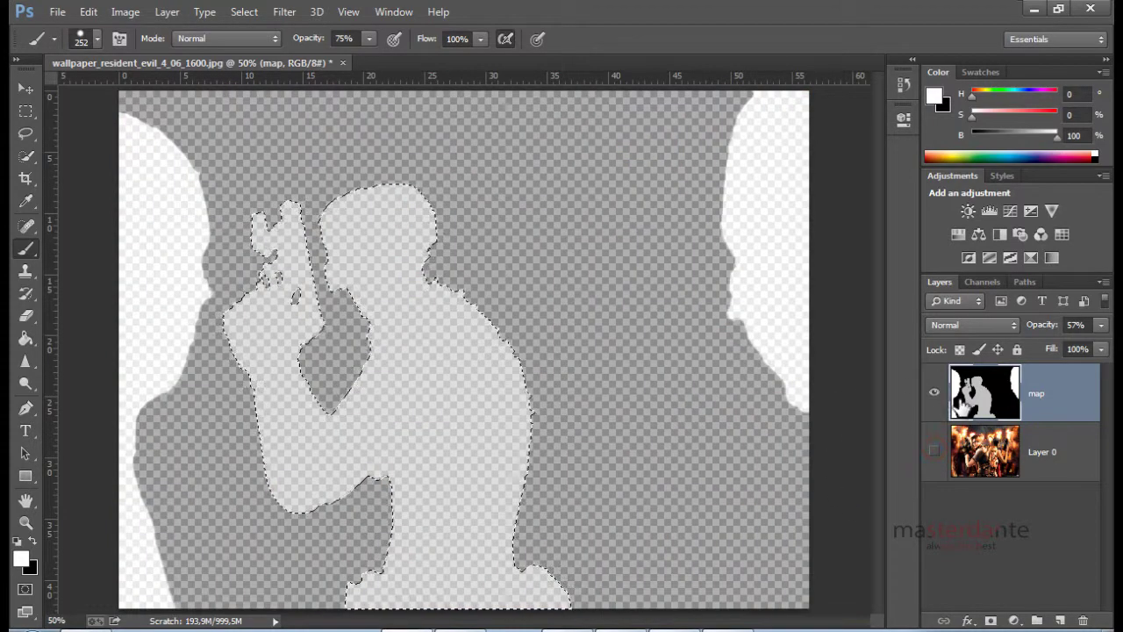
click(1101, 325)
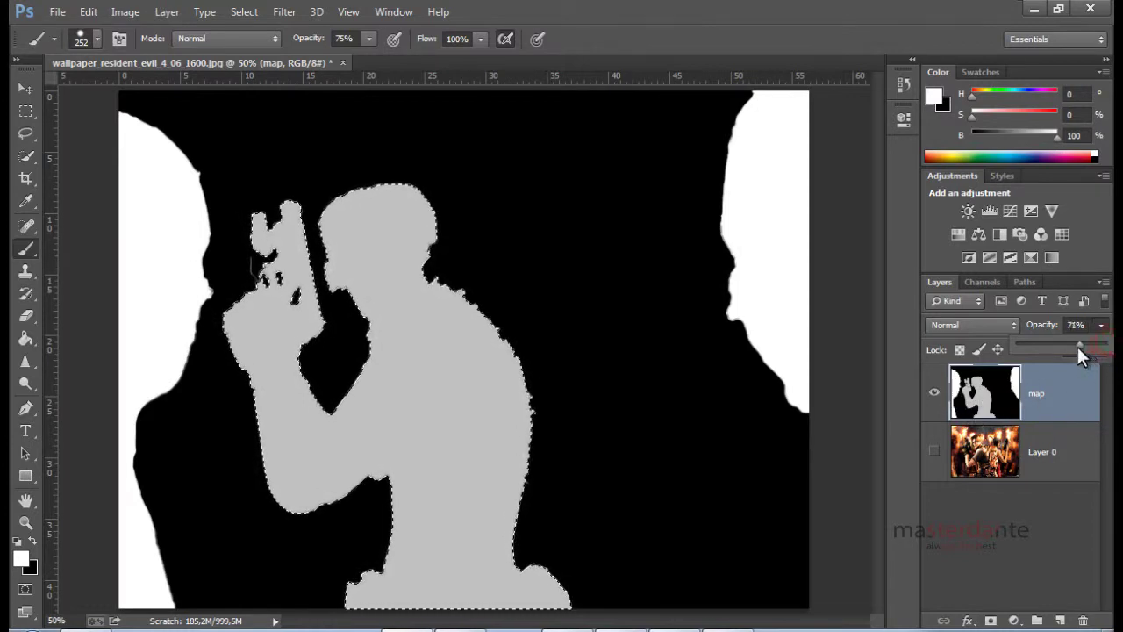
drag(1078, 345, 1068, 346)
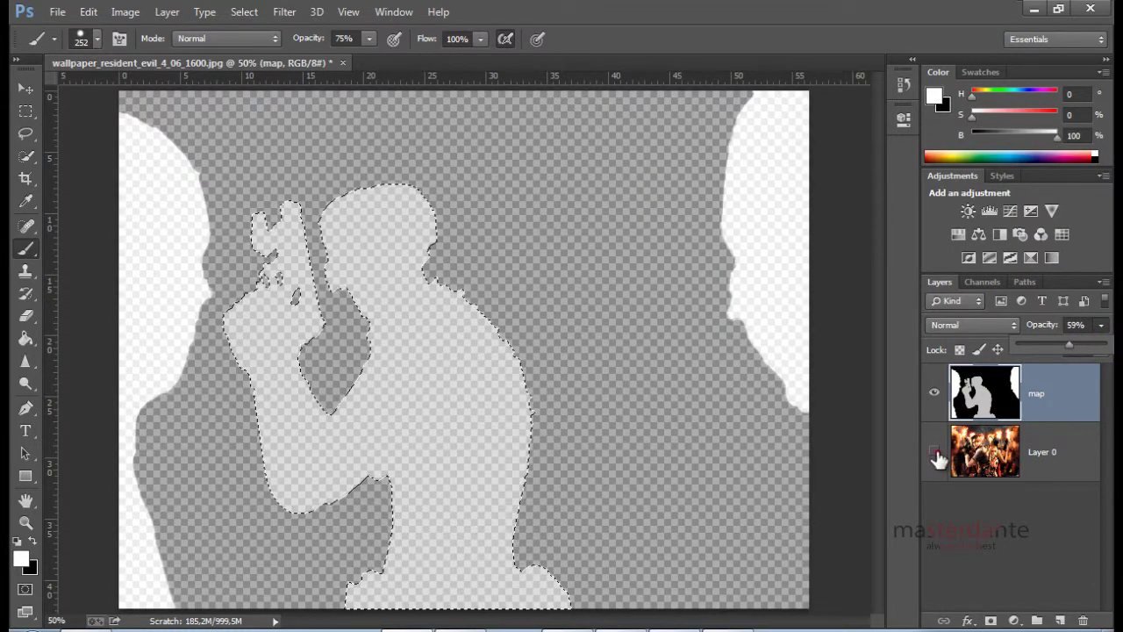
click(935, 453)
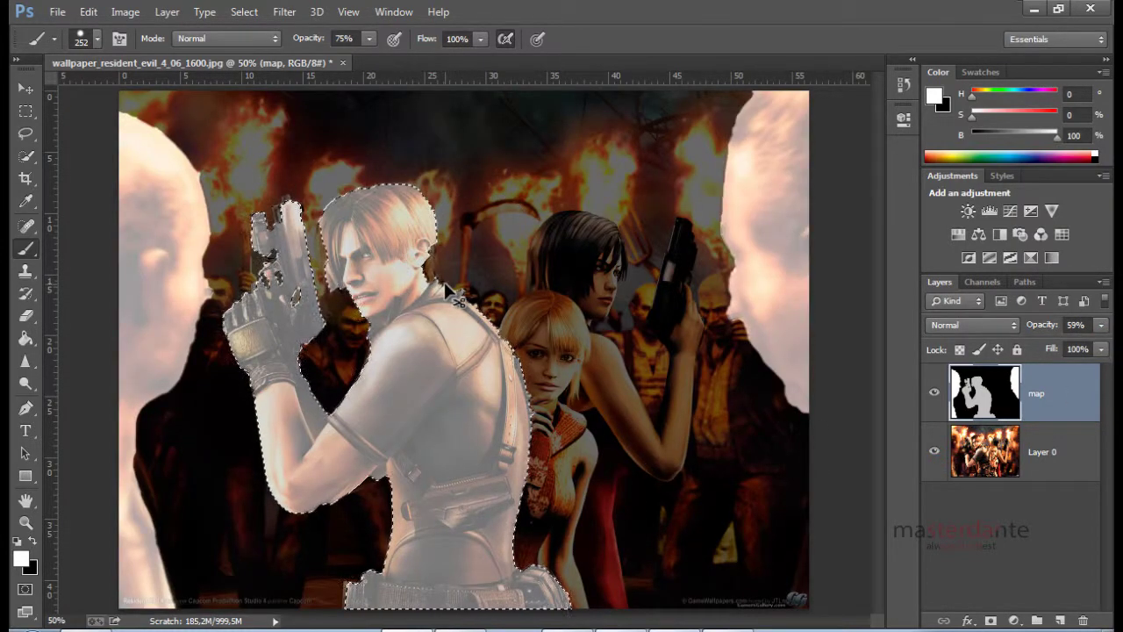
key(ctrl+d)
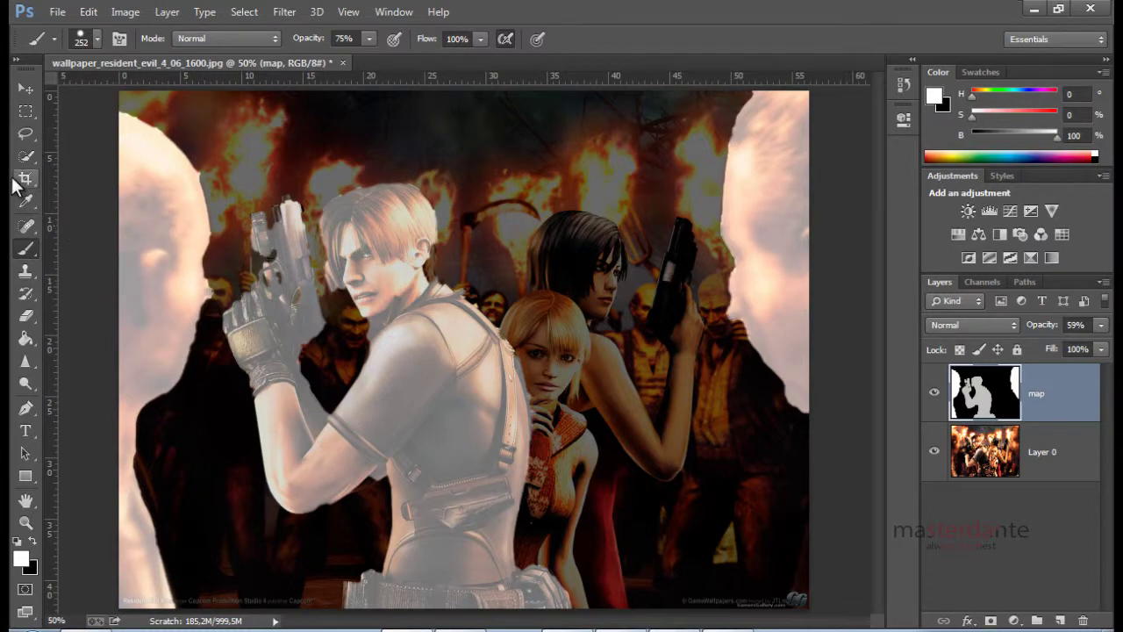
click(25, 156)
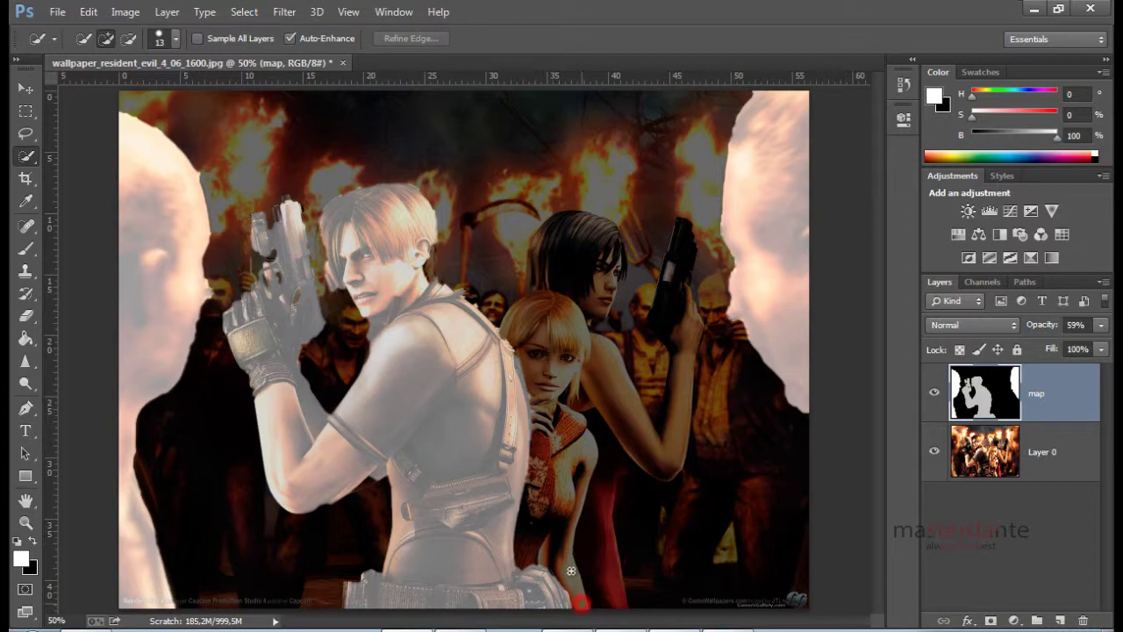
Discard a first partial selection of the blonde girl and make Layer 0 active
drag(571, 572, 557, 551)
drag(556, 511, 558, 440)
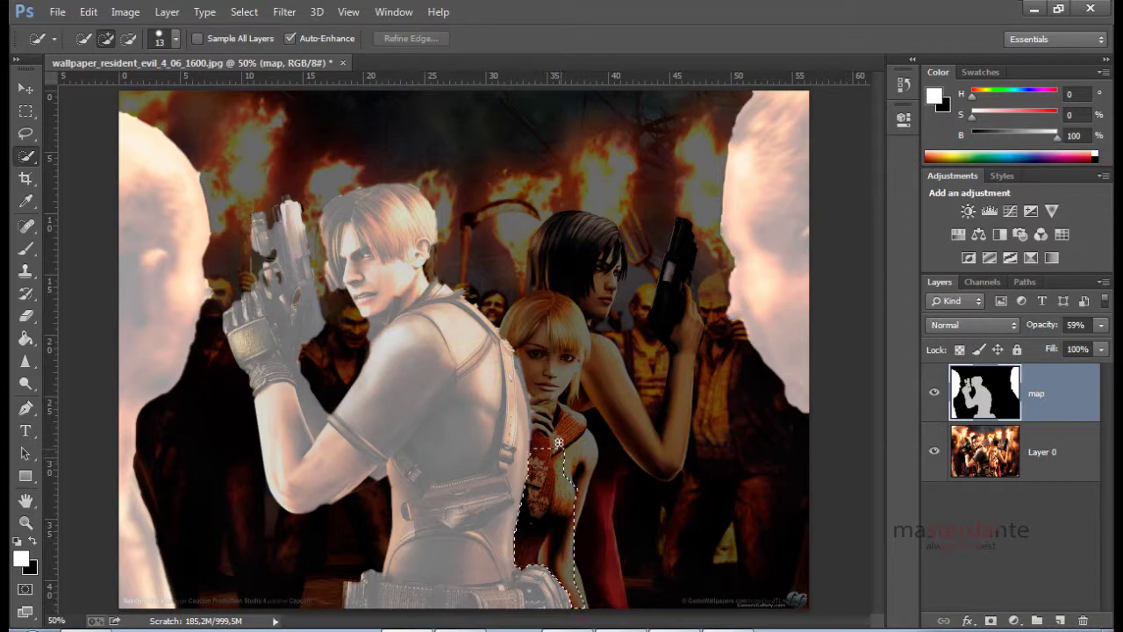
key(ctrl+d)
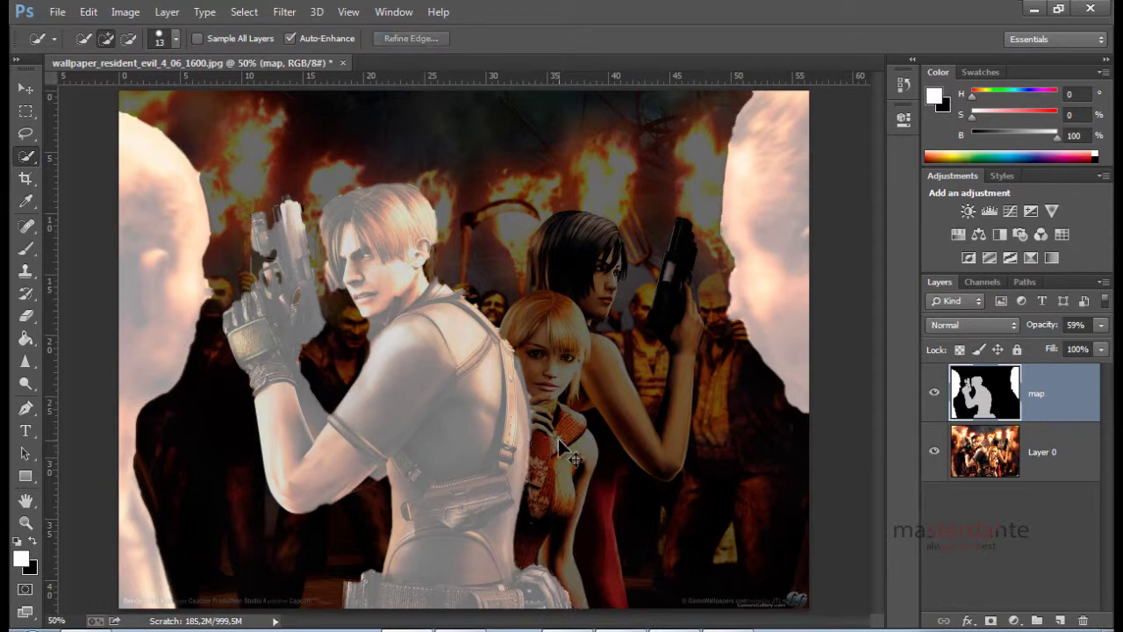
click(997, 452)
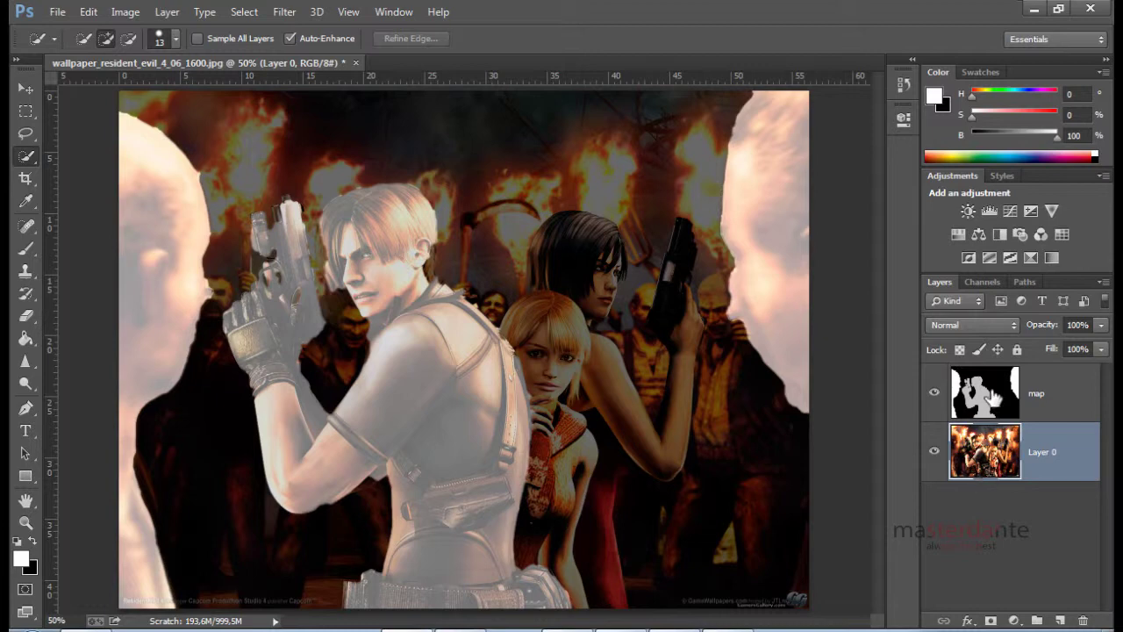
click(986, 397)
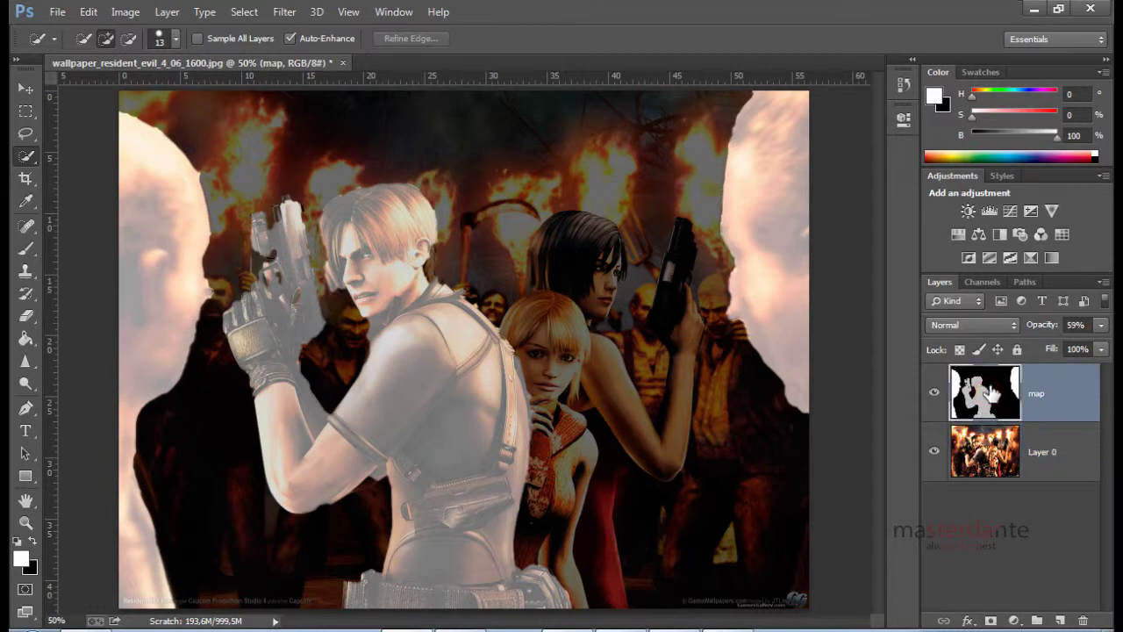
click(990, 457)
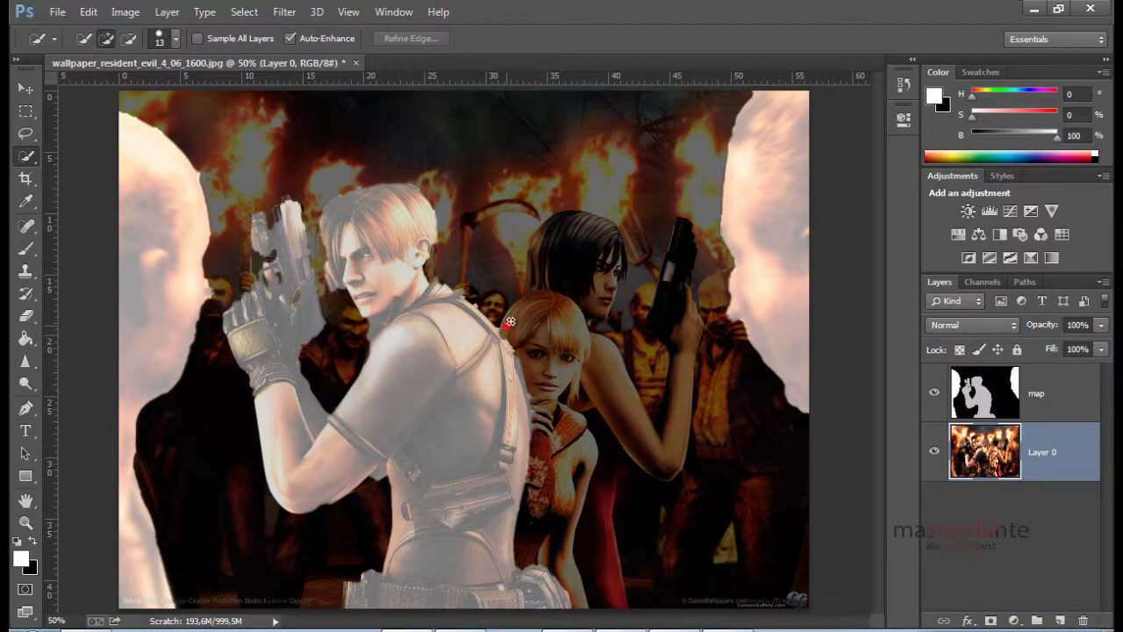
Quick-select the blonde girl from her head and face down to her legs
drag(555, 301, 552, 384)
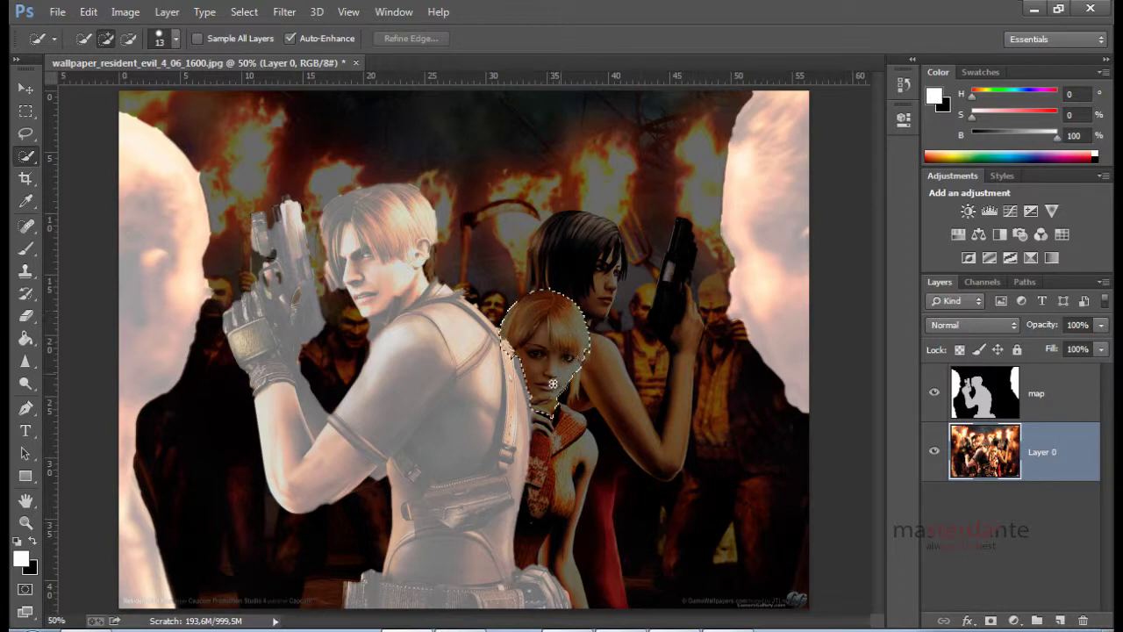
drag(549, 436, 566, 570)
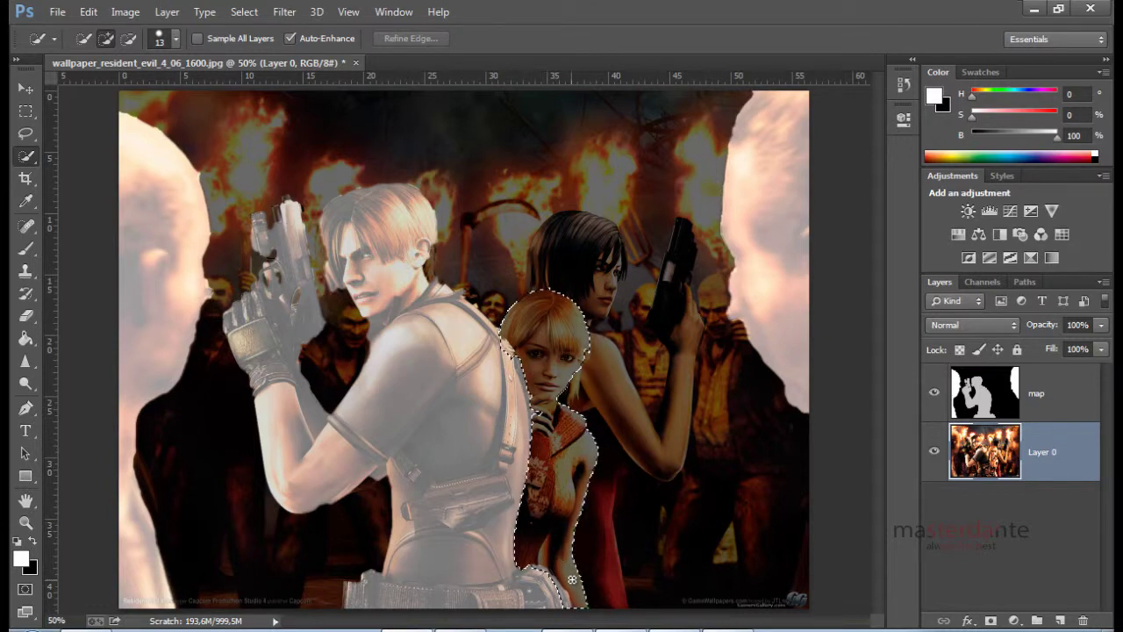
drag(572, 579, 543, 423)
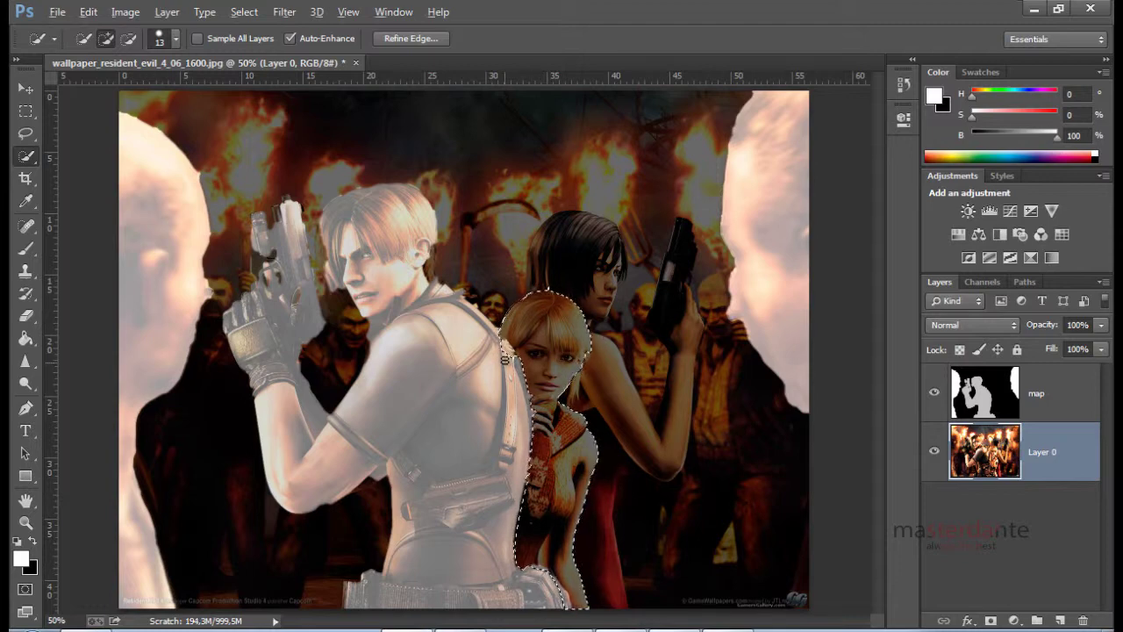
key(alt)
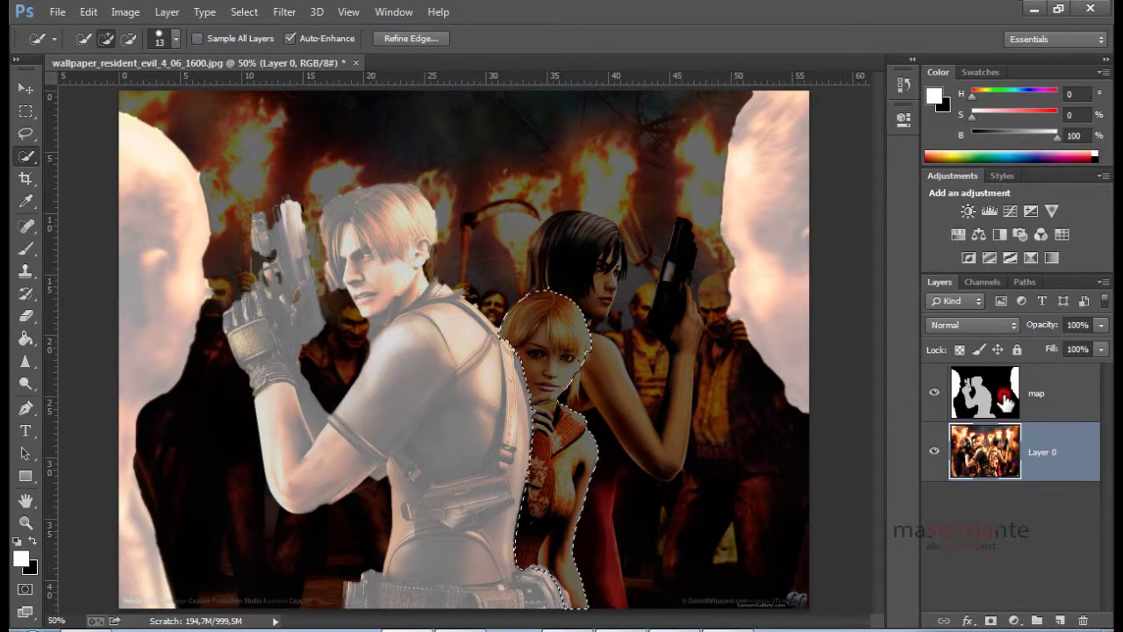
Paint the blonde girl's selection on the map layer with a 50% opacity brush
click(1005, 399)
click(24, 253)
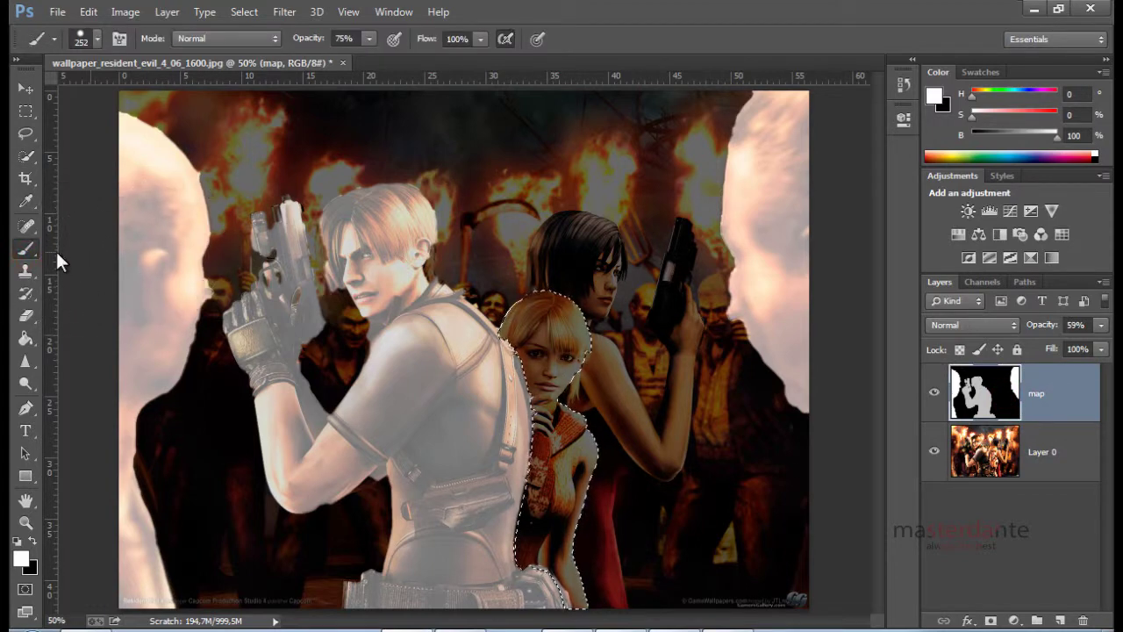
click(340, 38)
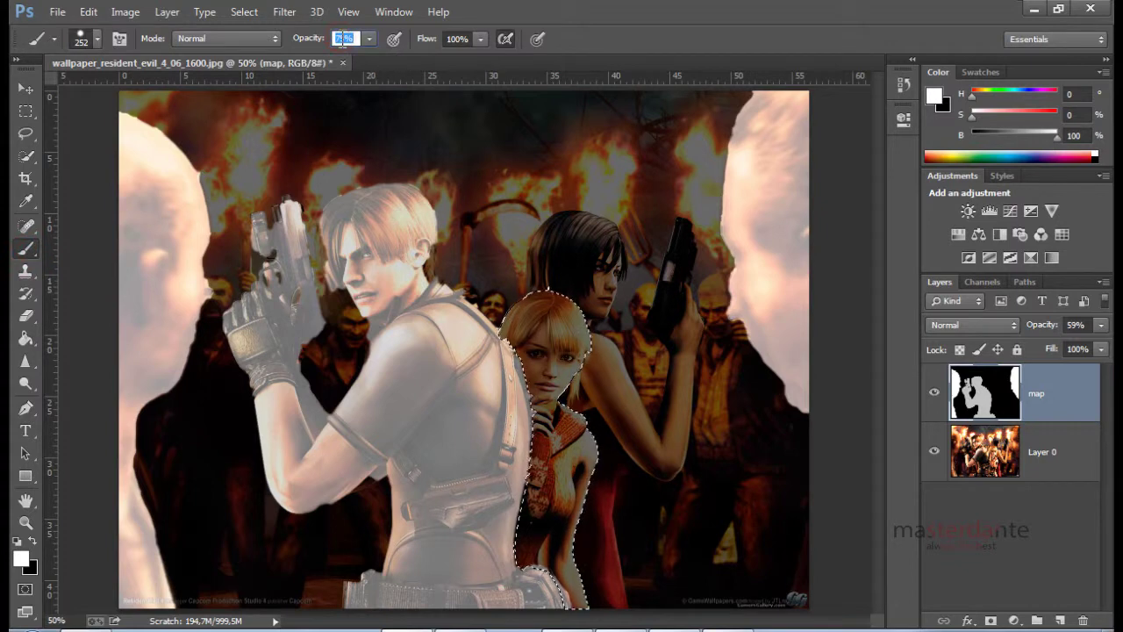
text(50)
key(Return)
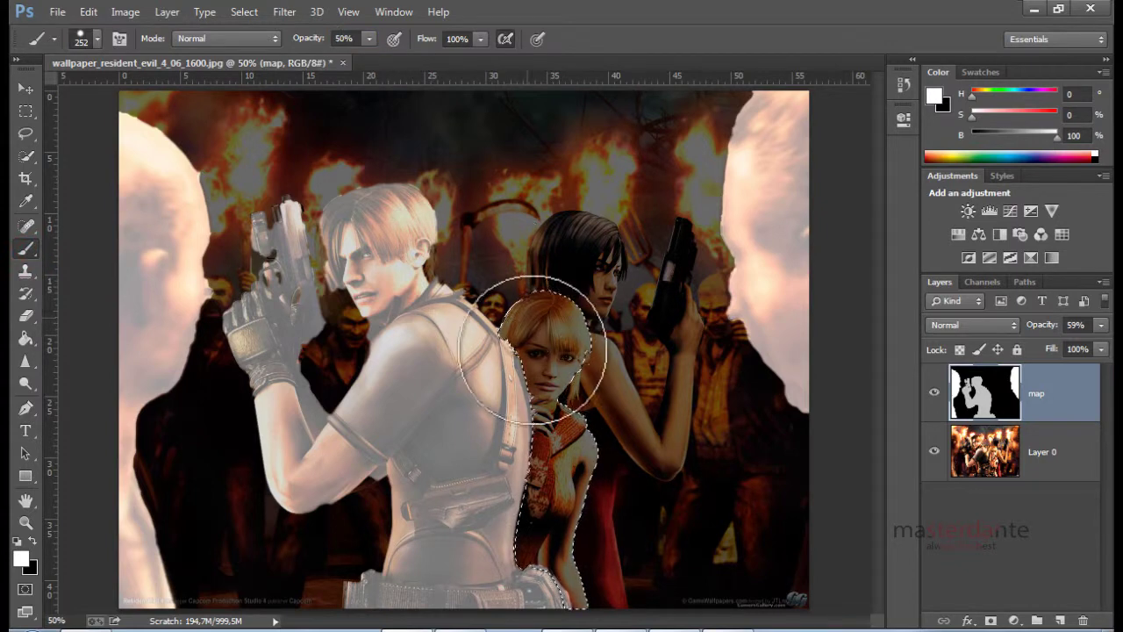
mouse_move(538, 359)
mouse_down()
mouse_move(569, 579)
mouse_move(514, 602)
mouse_up()
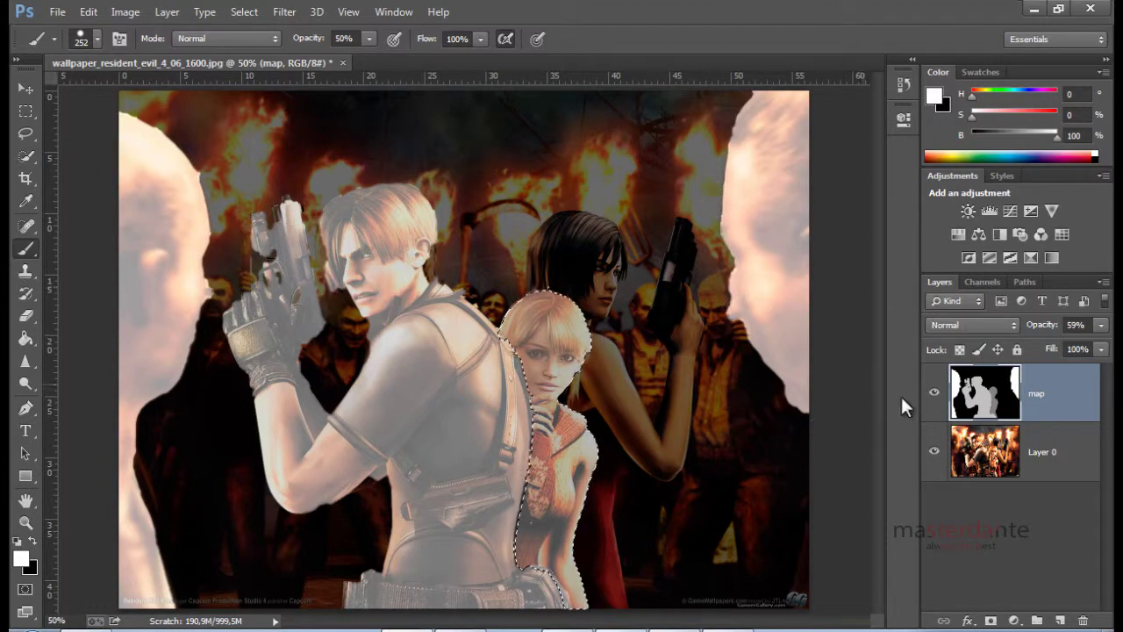
click(1001, 458)
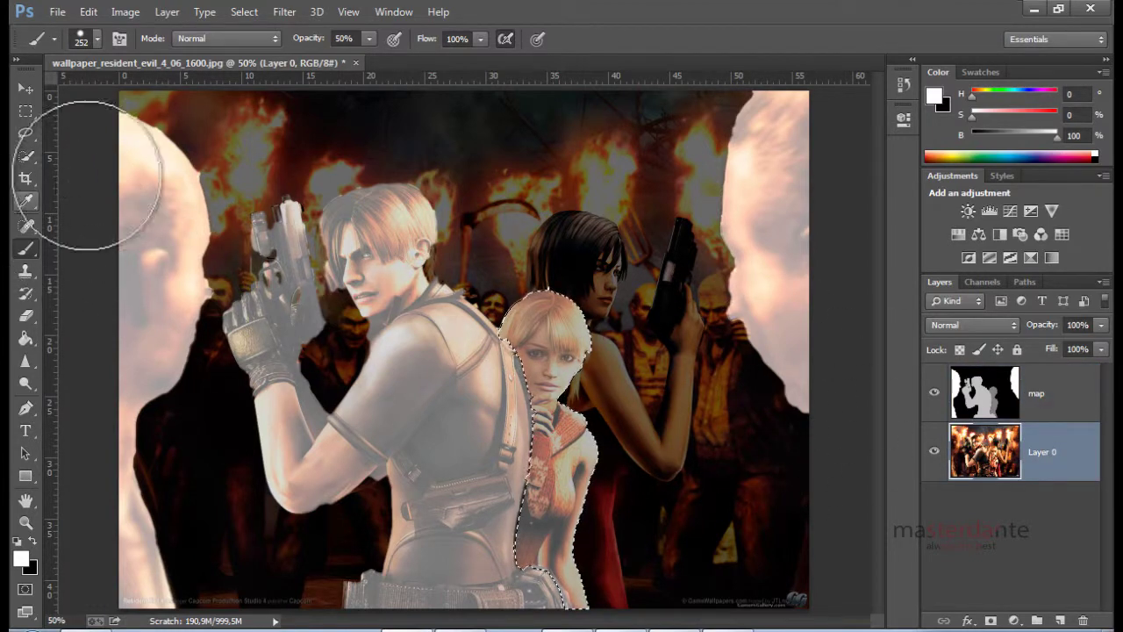
Quick-select the dark-haired woman in red, including her arm and pistol, then target the map layer
key(ctrl+d)
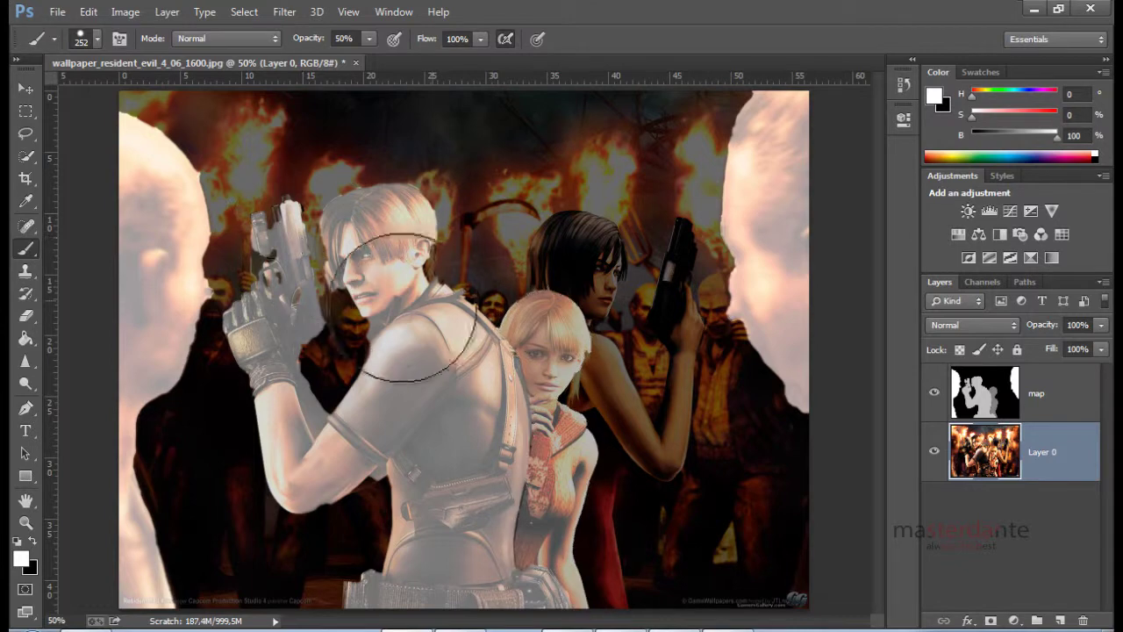
click(25, 156)
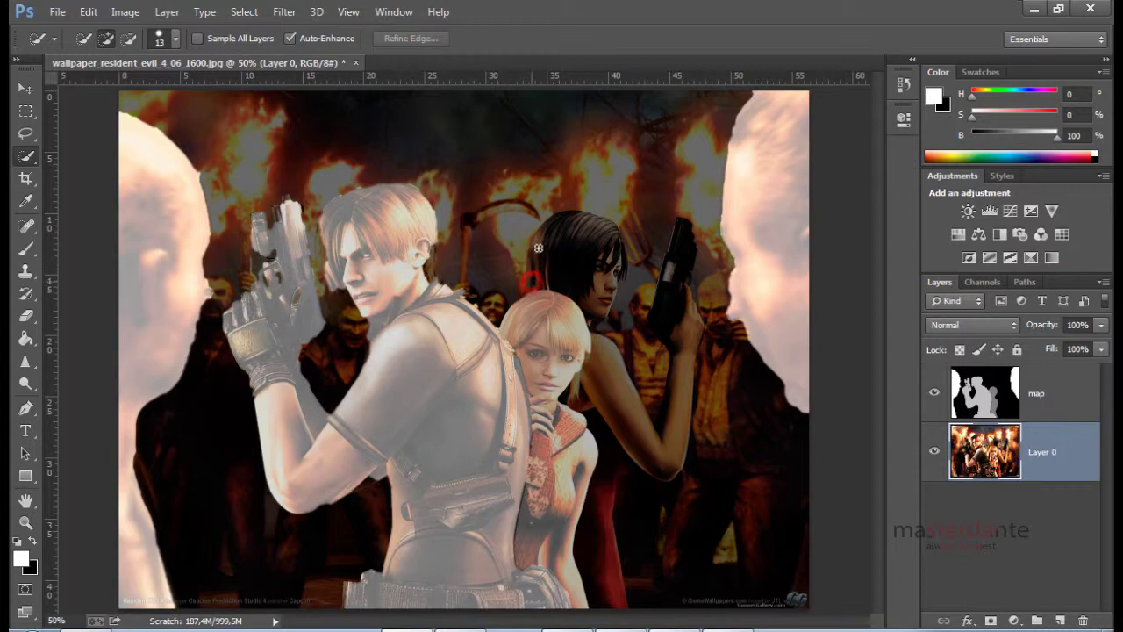
drag(538, 249, 573, 227)
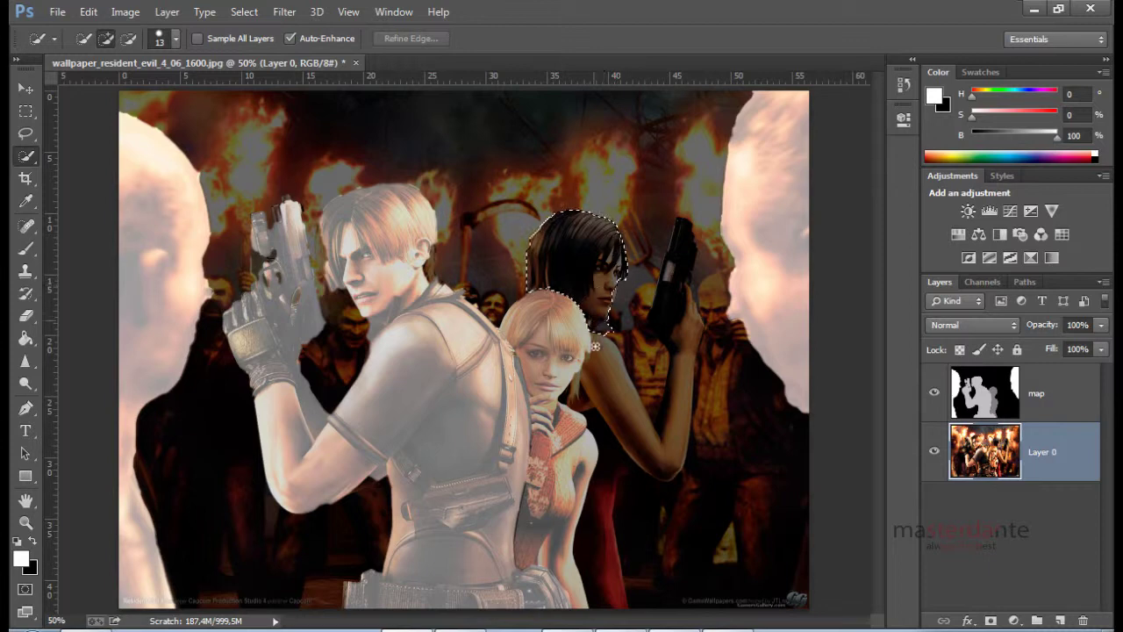
drag(611, 390, 597, 383)
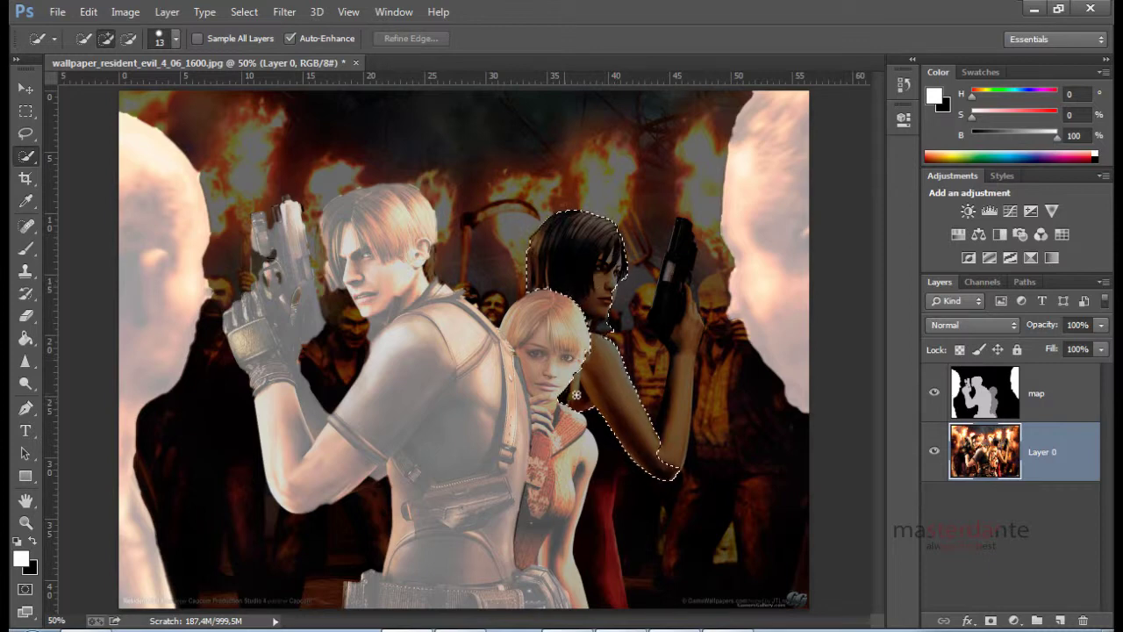
drag(602, 455, 605, 494)
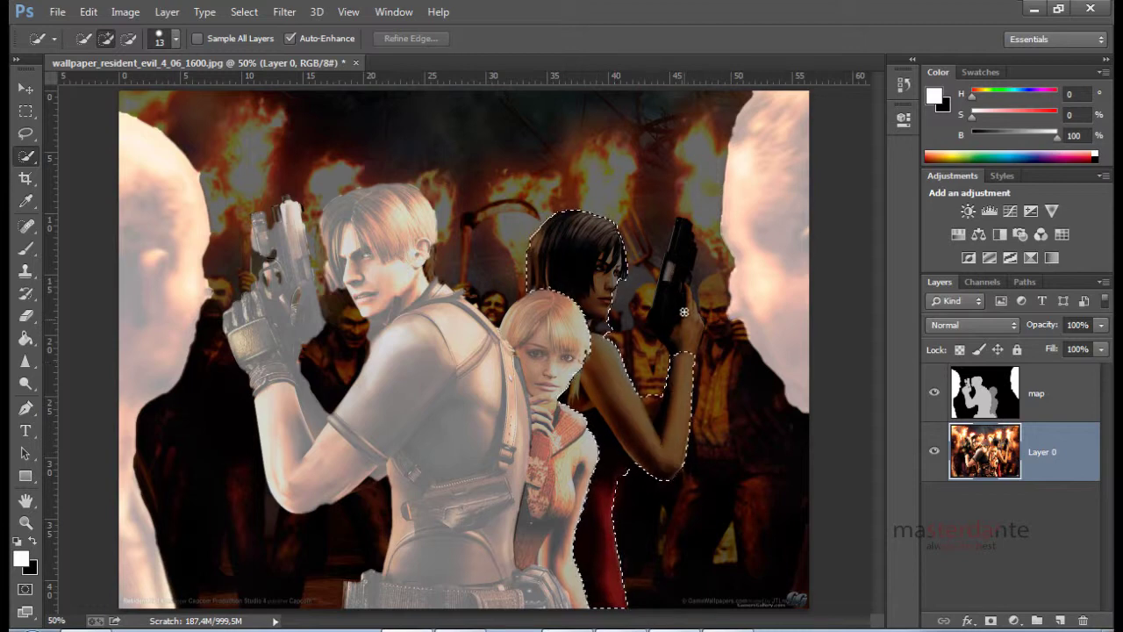
mouse_move(686, 312)
mouse_down()
mouse_move(673, 287)
mouse_move(646, 368)
mouse_up()
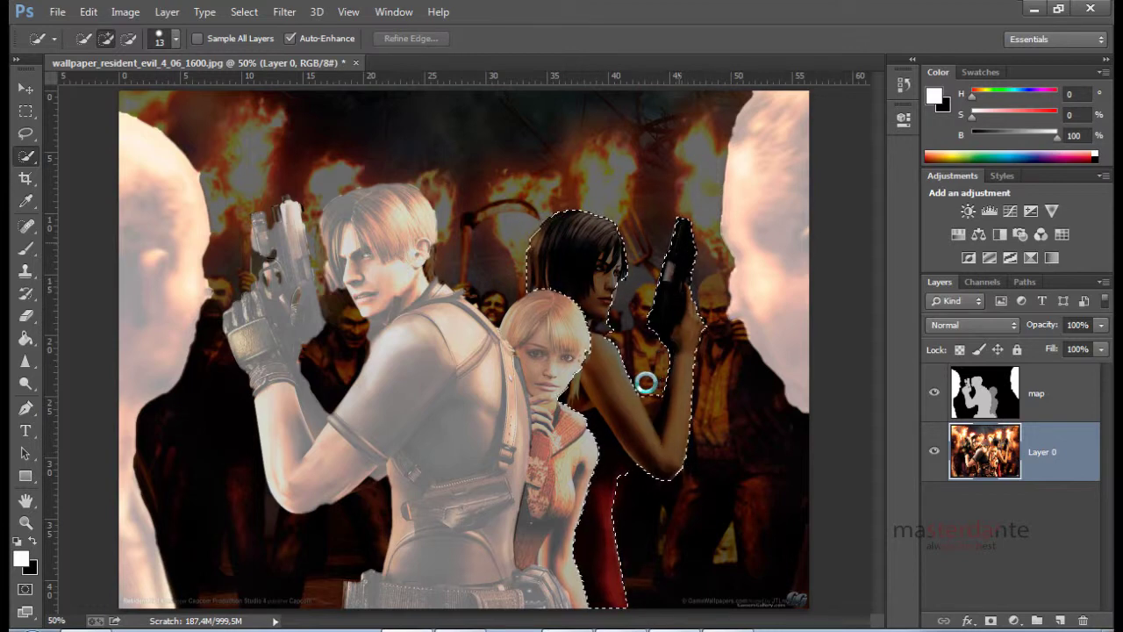
key(alt)
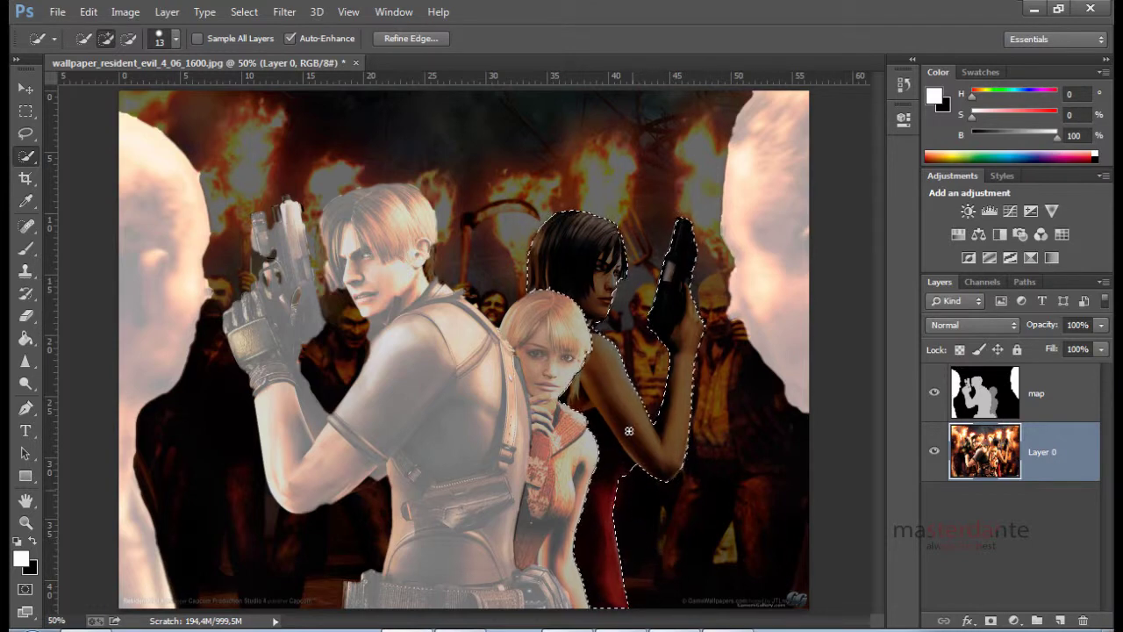
click(1009, 391)
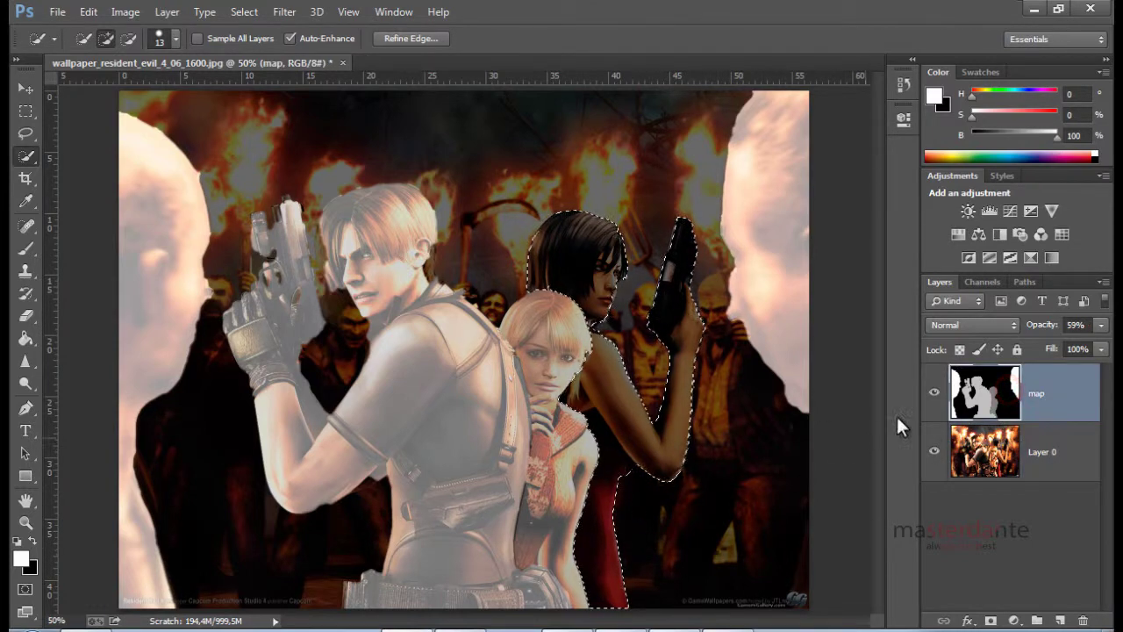
Paint the selected red-dress woman's face, body and gun arm with a 25% opacity brush
click(28, 245)
click(368, 38)
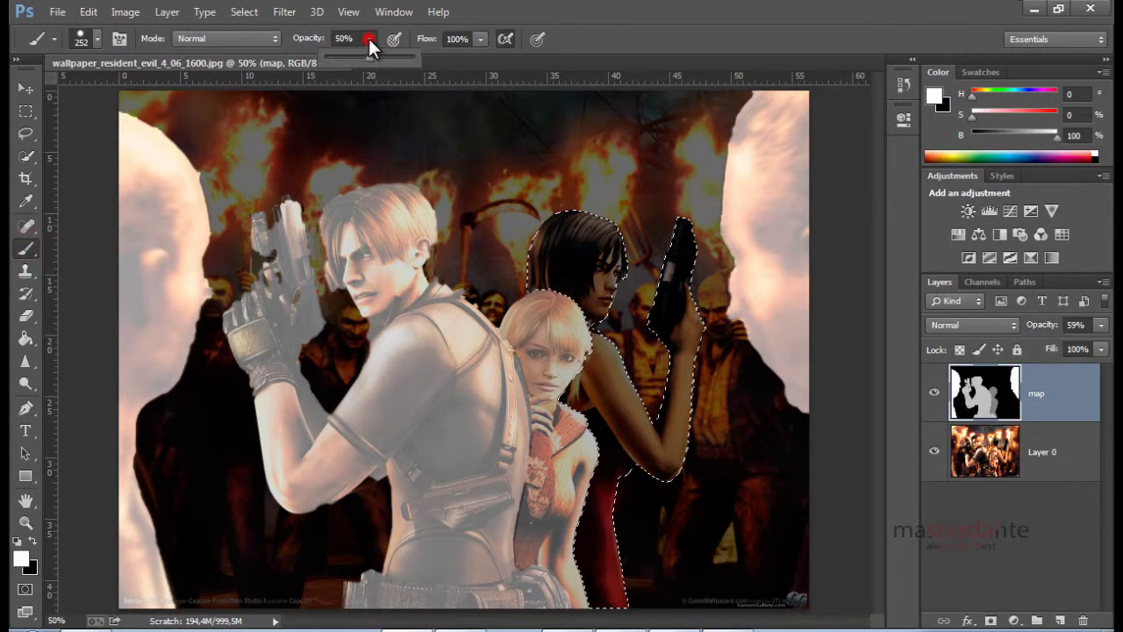
double_click(351, 39)
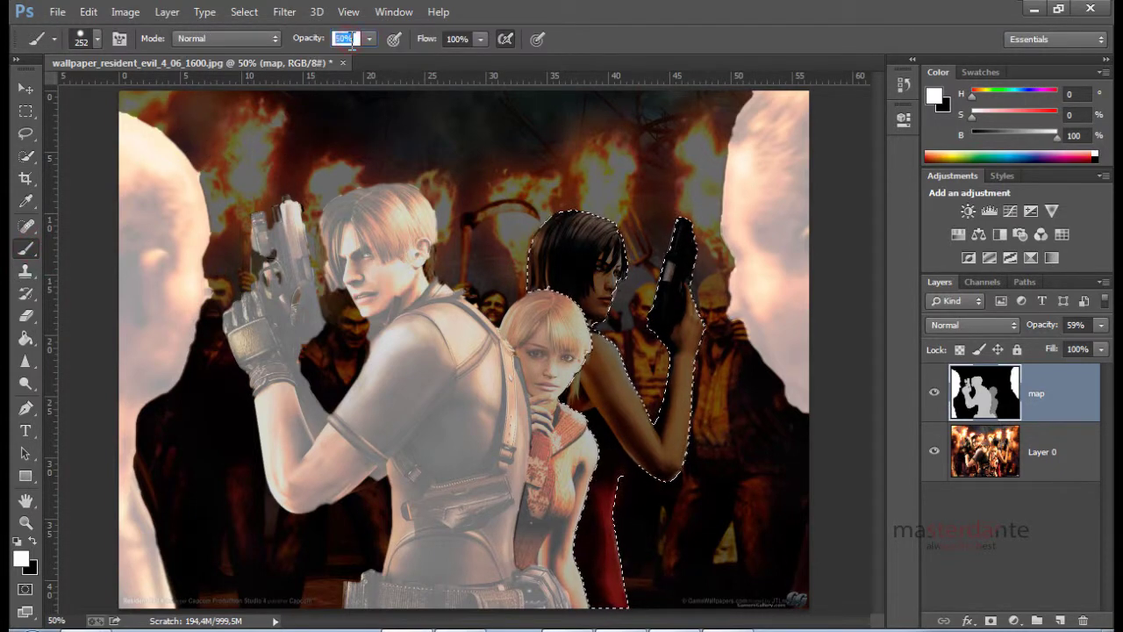
text(25)
key(Return)
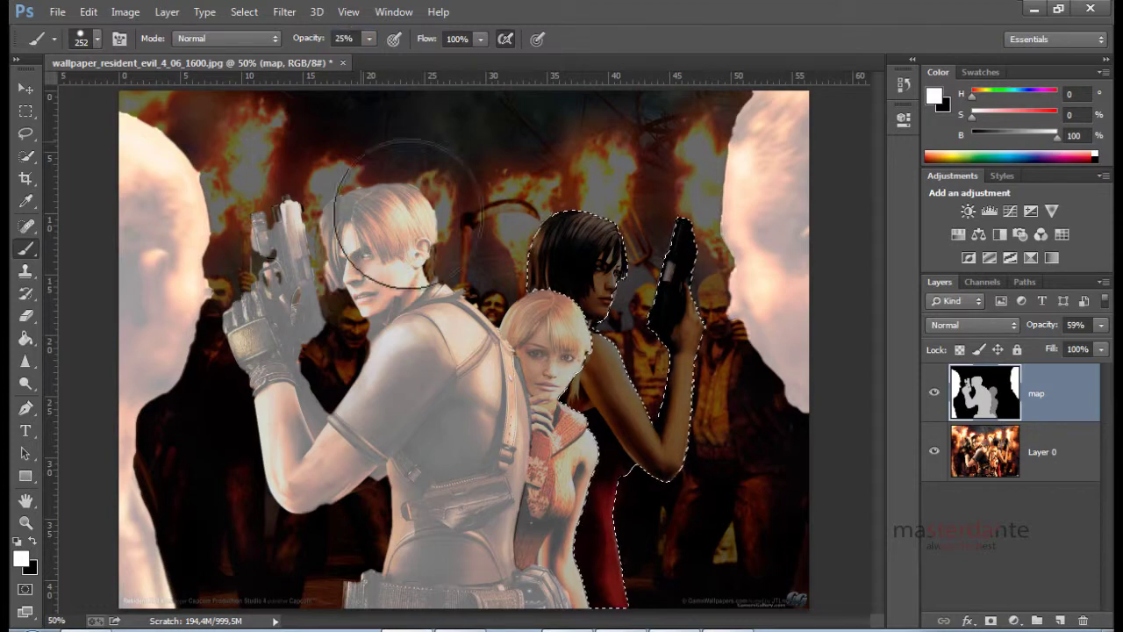
click(575, 283)
mouse_move(633, 368)
mouse_down()
mouse_move(657, 464)
mouse_move(641, 413)
mouse_move(594, 582)
mouse_move(671, 263)
mouse_up()
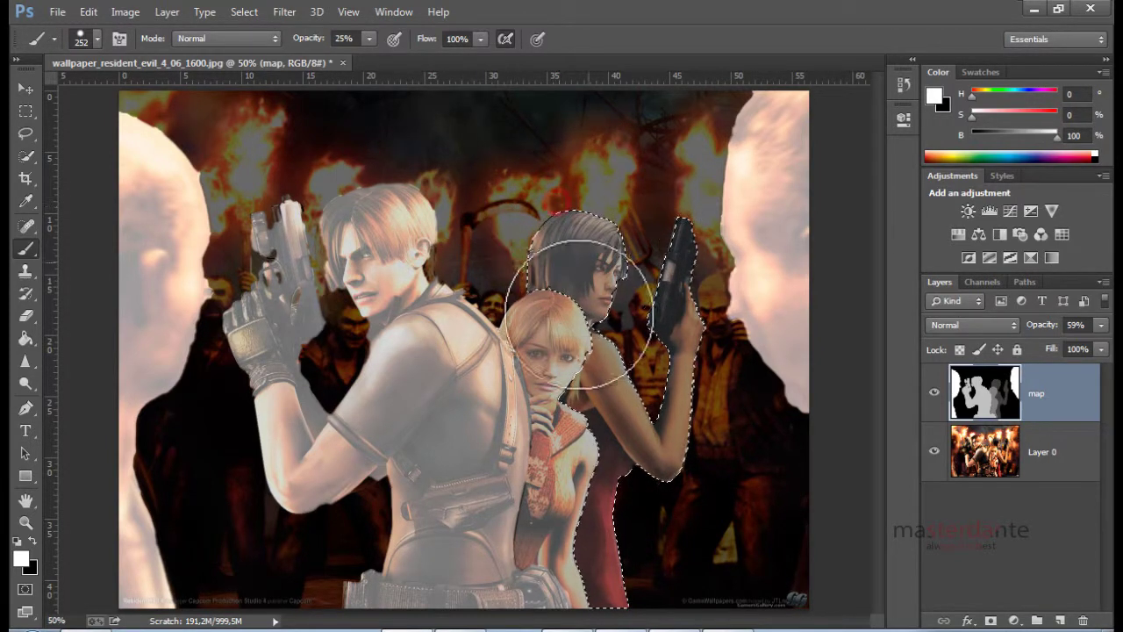
drag(681, 372, 627, 502)
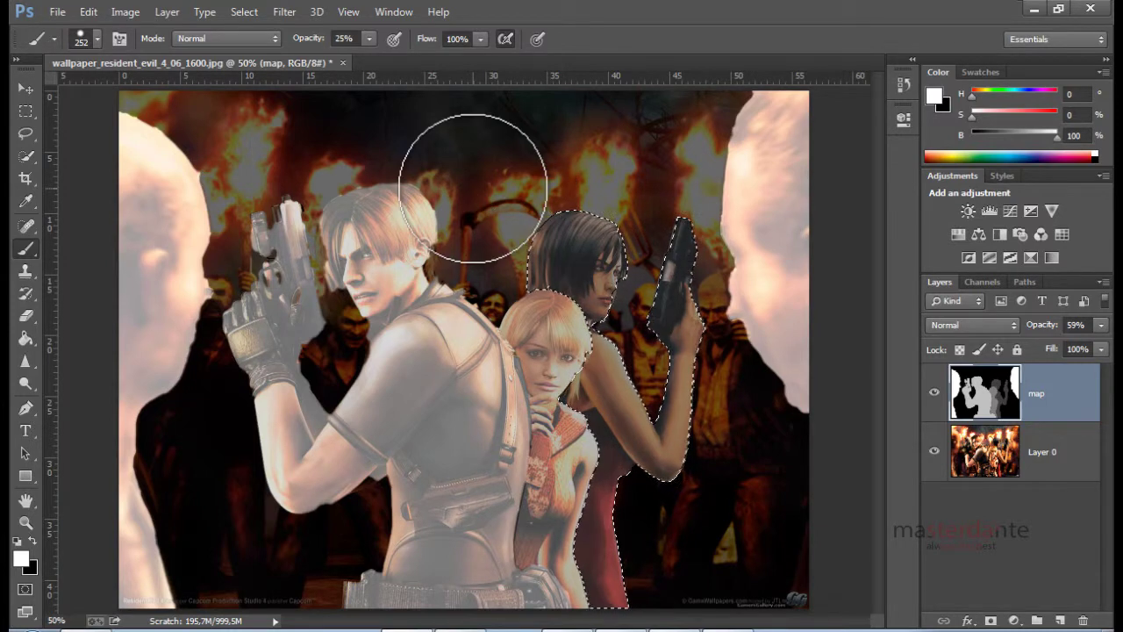
Hide Layer 0, raise the map layer to 100% opacity and drop the selection
click(933, 451)
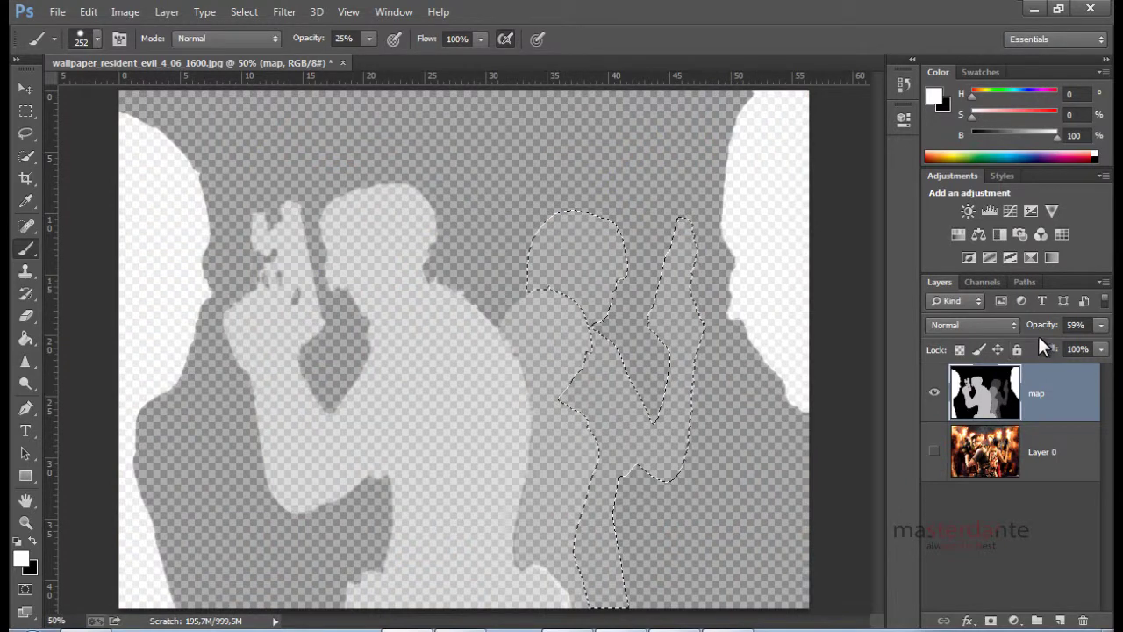
click(1101, 326)
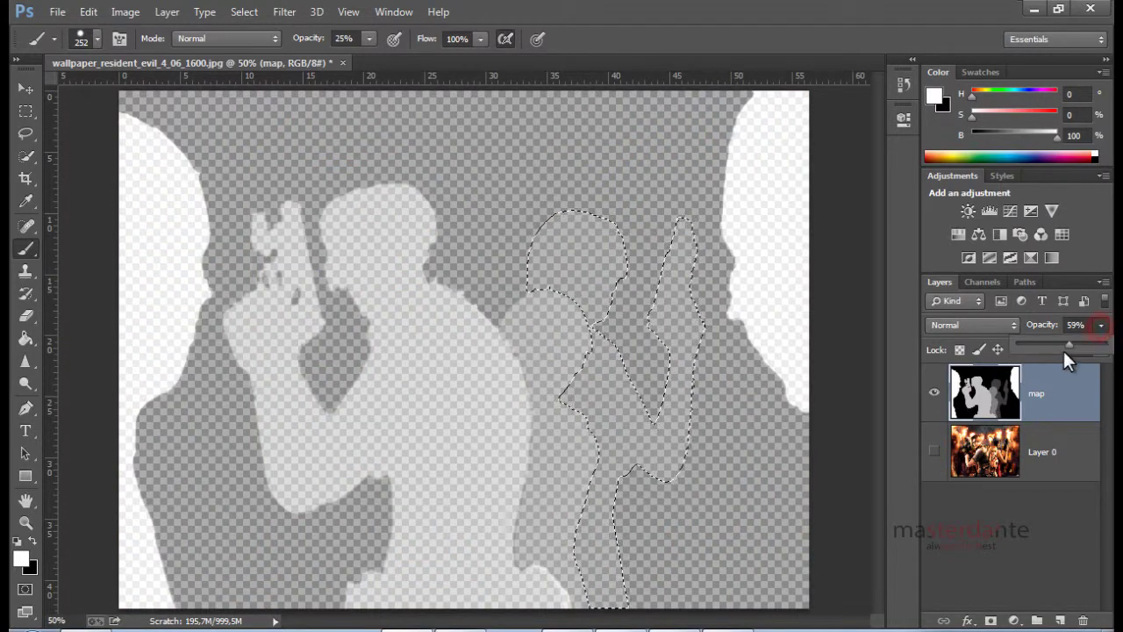
drag(1086, 349, 1107, 350)
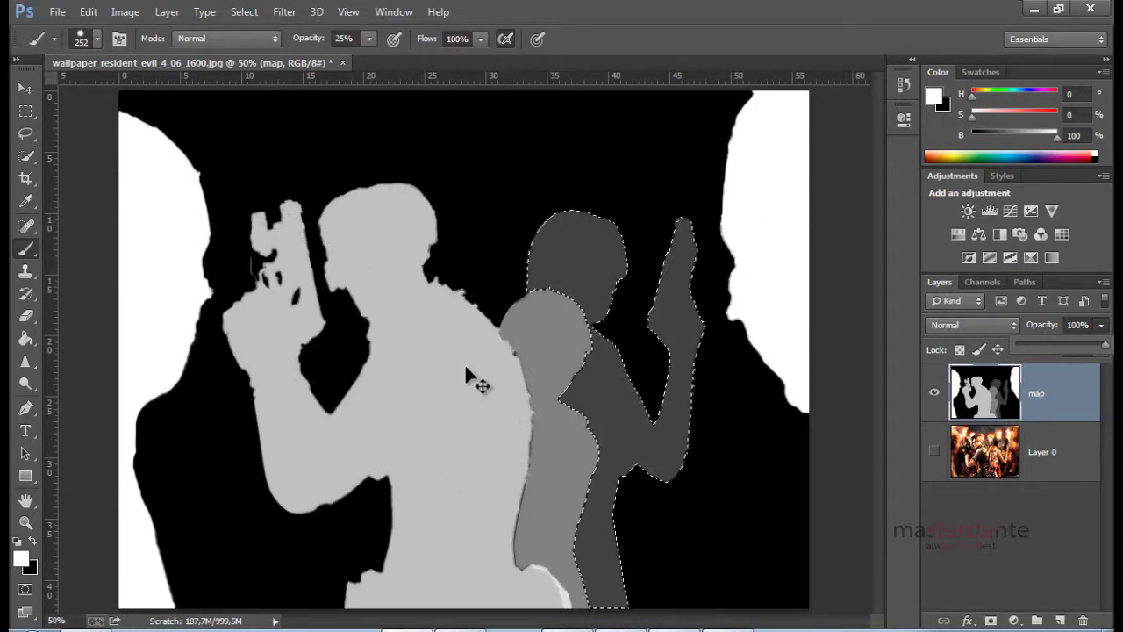
key(ctrl+d)
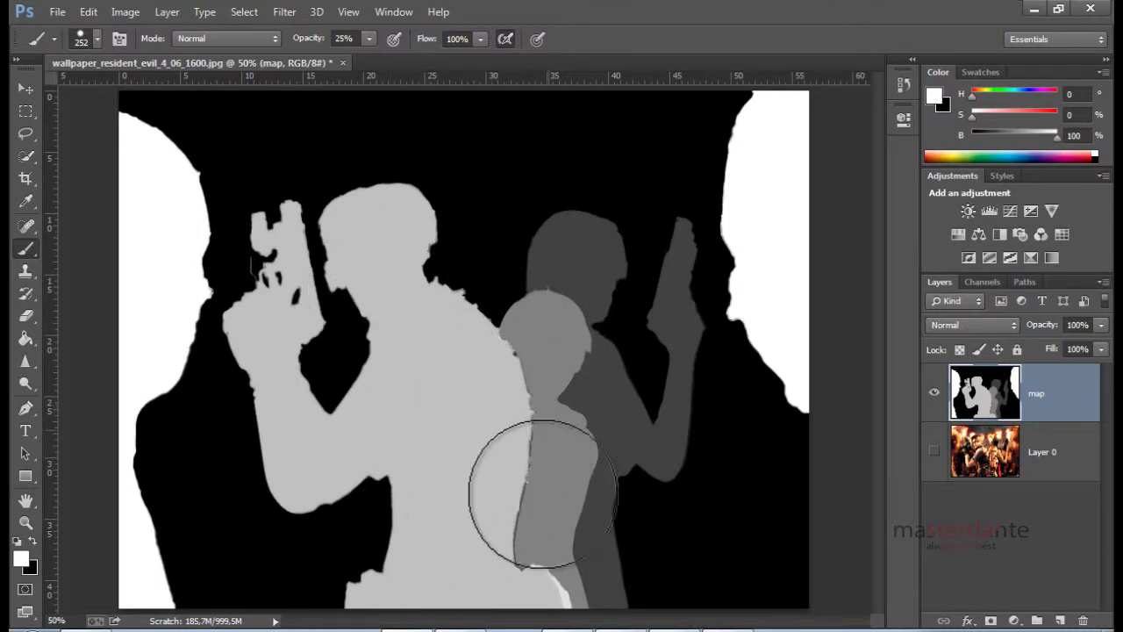
Compare the map against the photo by toggling visibility and opacity, ending at 100%
click(934, 451)
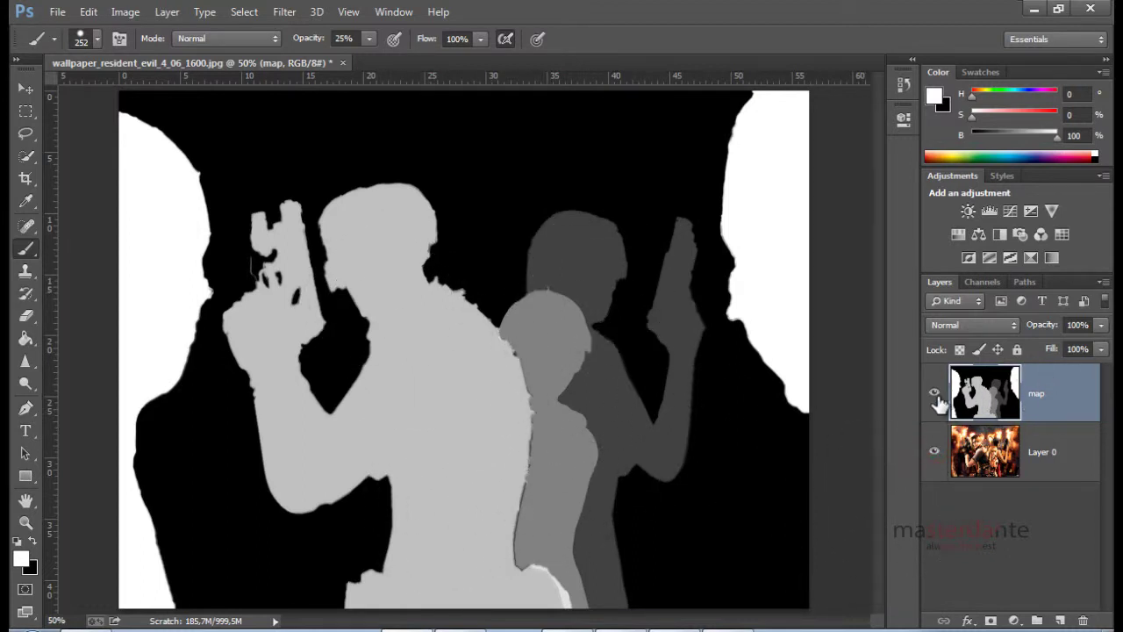
click(934, 392)
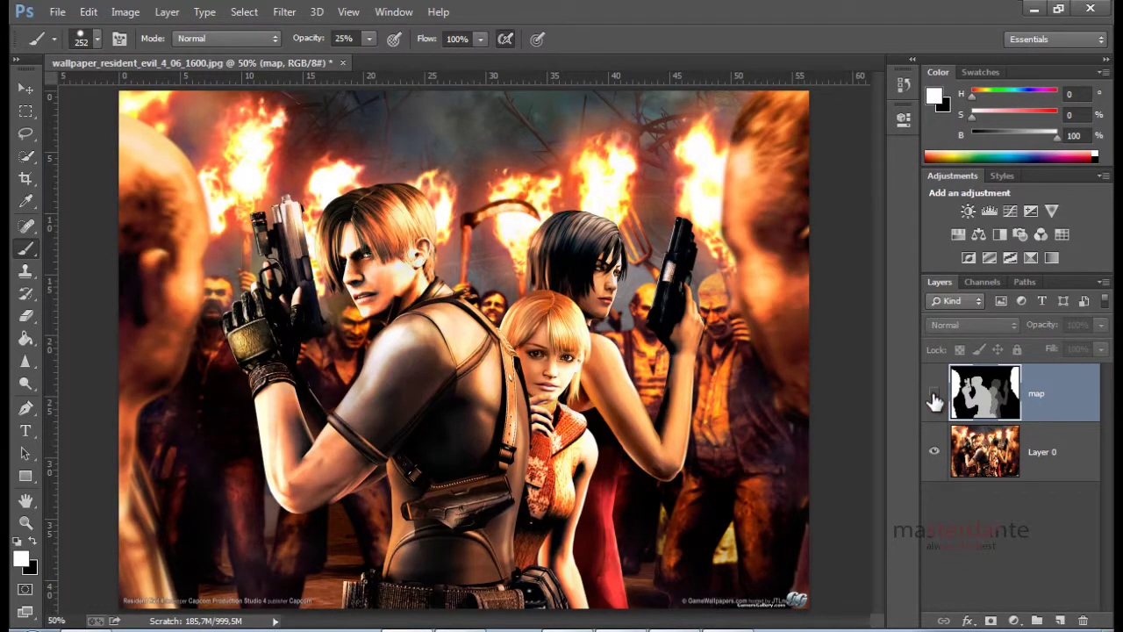
click(935, 395)
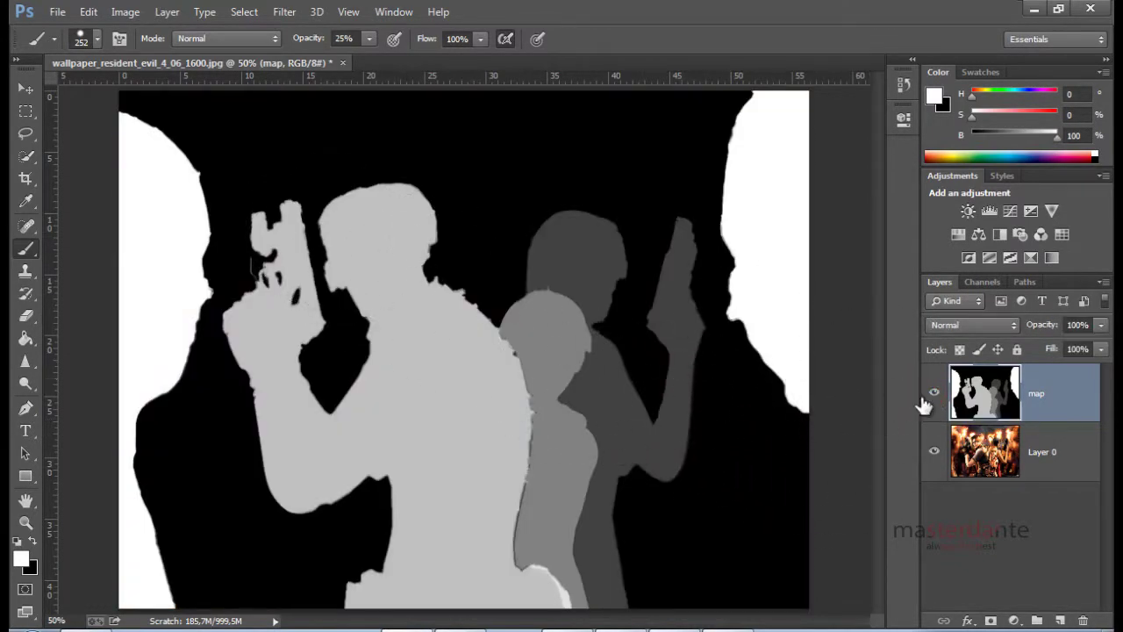
click(1101, 325)
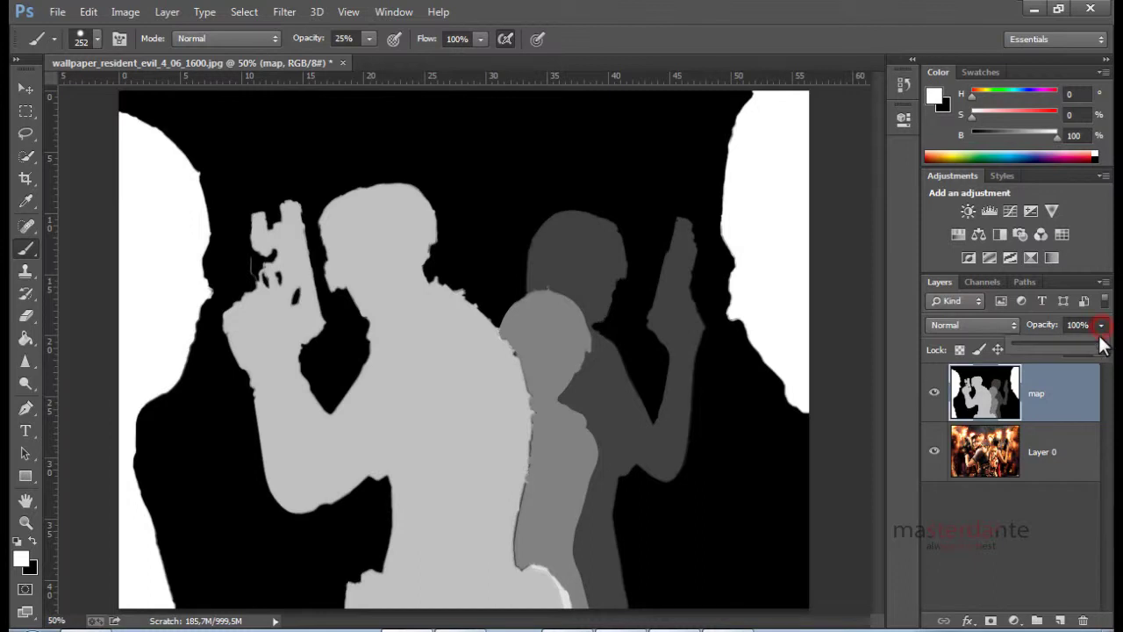
drag(1084, 345, 1064, 344)
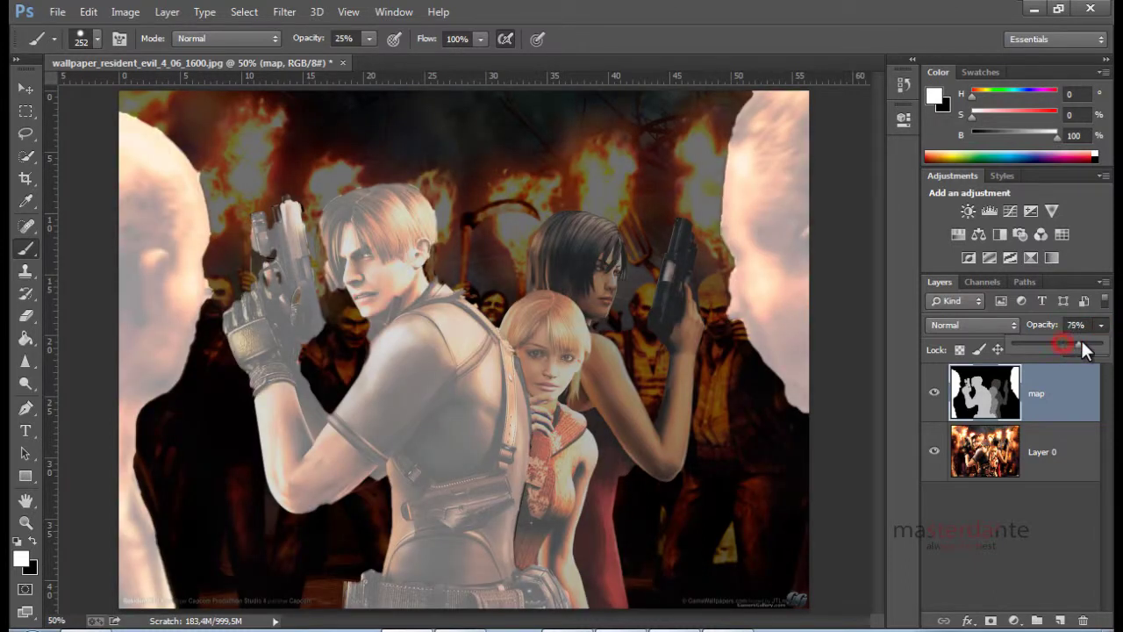
drag(1103, 349, 1111, 349)
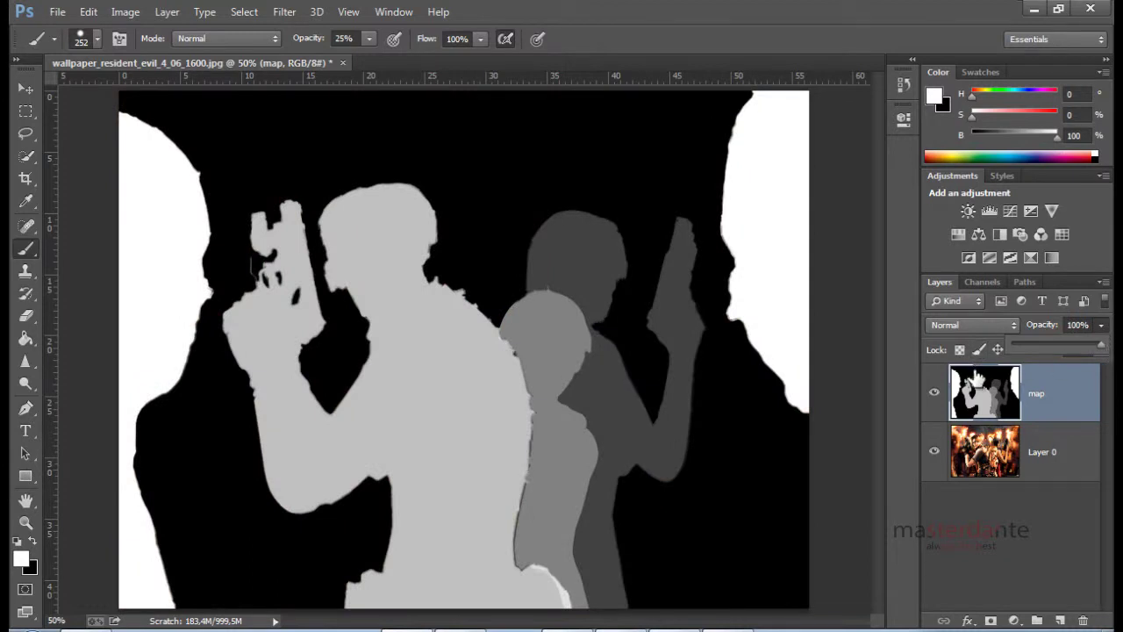
Save the document to the Bureau desktop as the Photoshop file resident 4.psd, keeping Maximize Compatibility
click(52, 13)
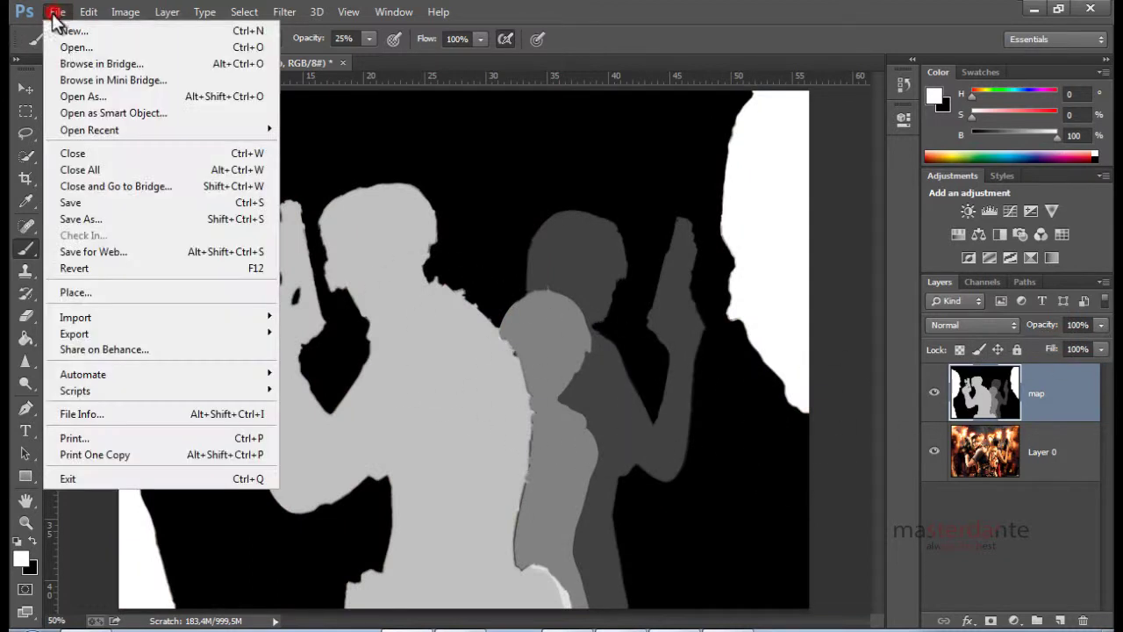
click(116, 220)
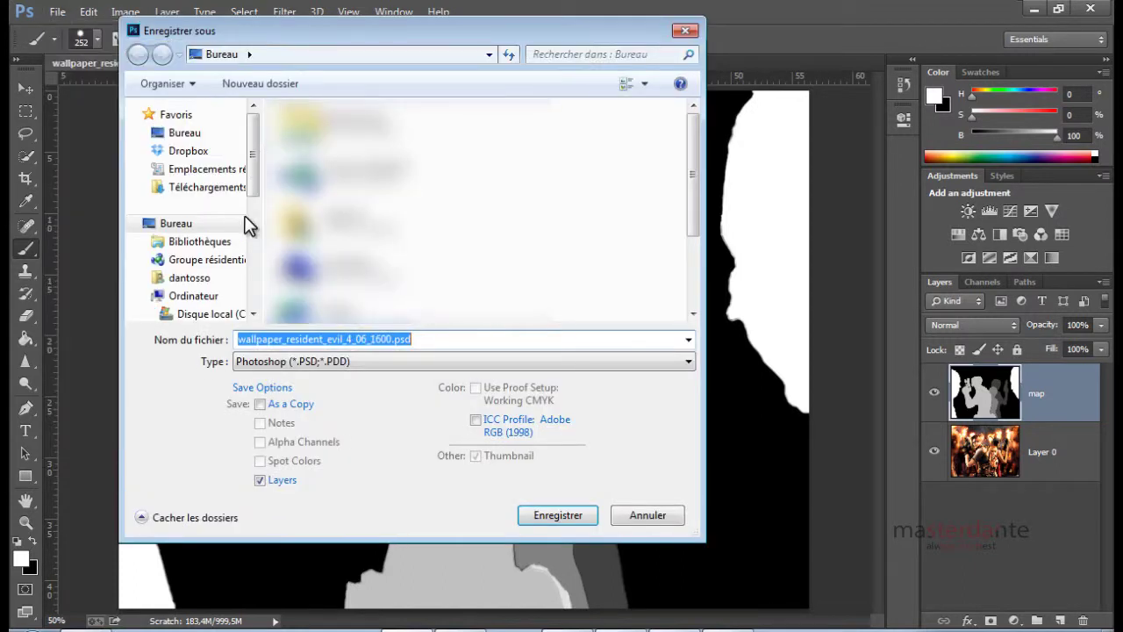
click(178, 224)
click(276, 339)
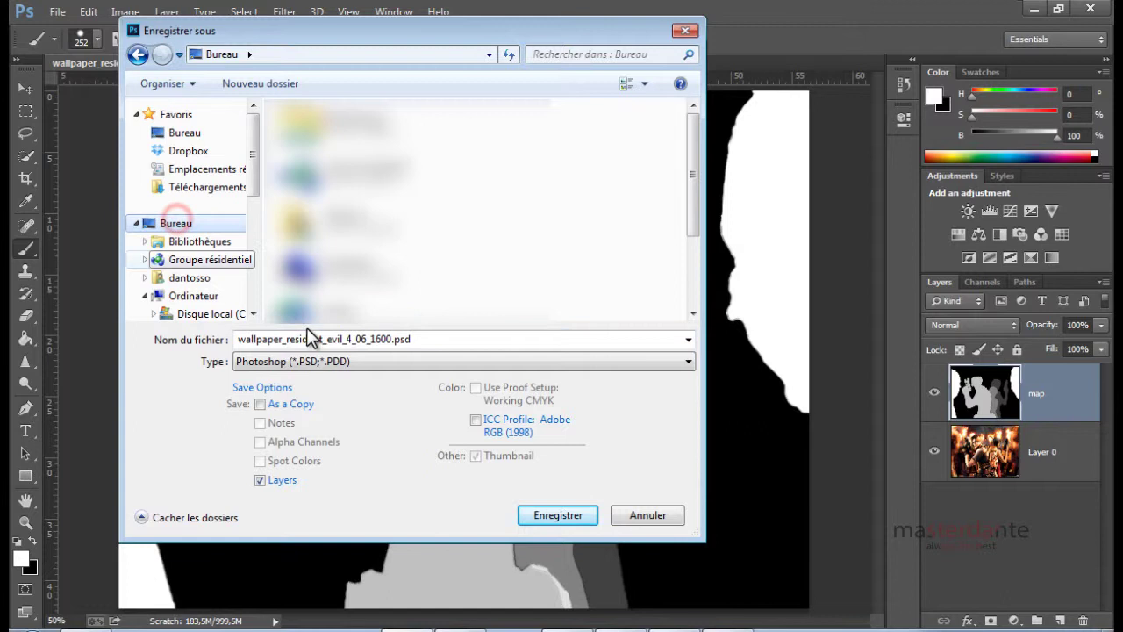
double_click(394, 341)
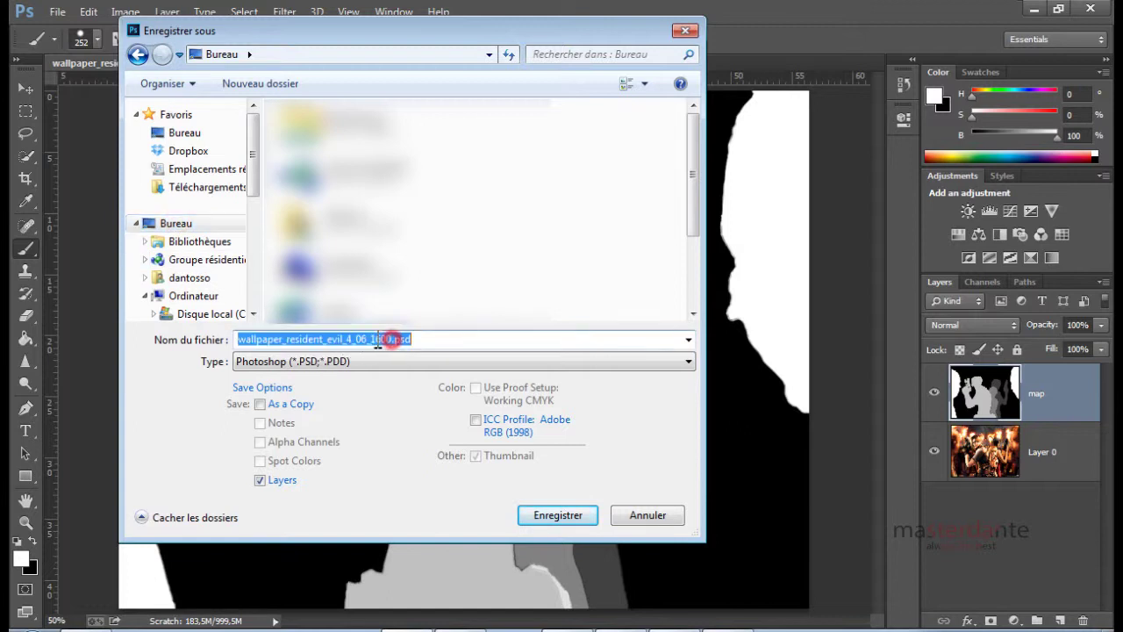
drag(392, 340, 183, 345)
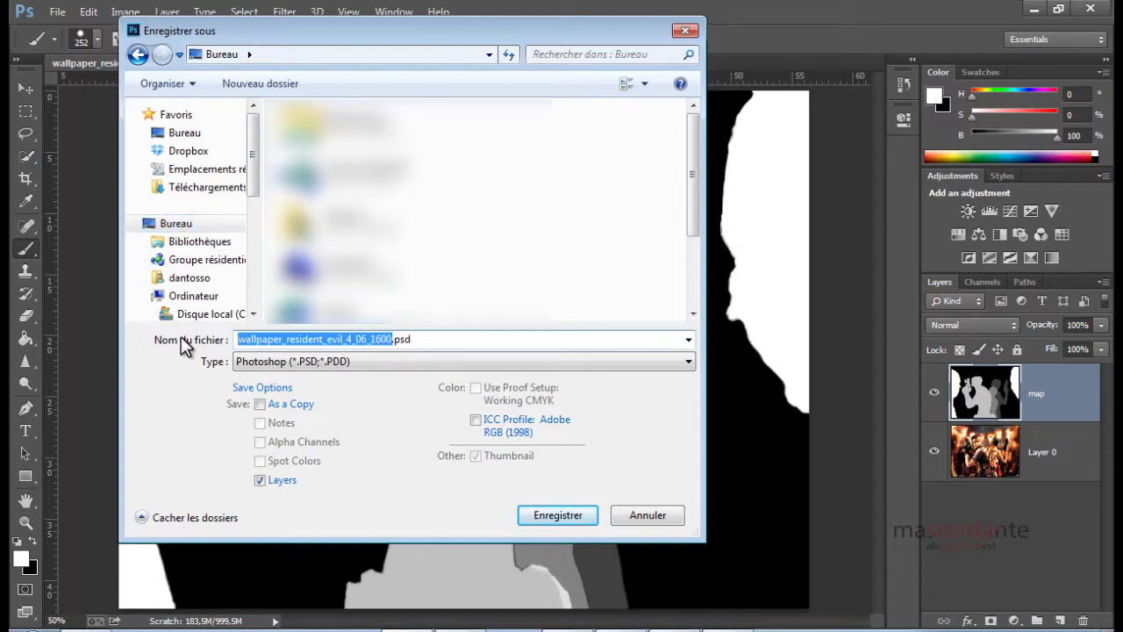
text(1)
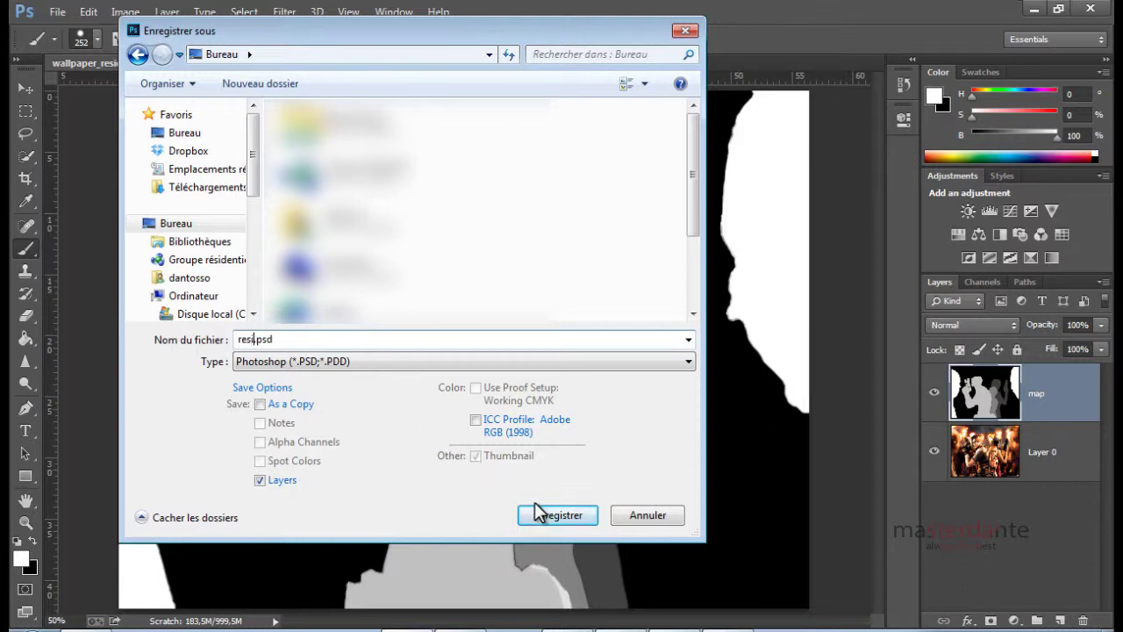
text(dent 4)
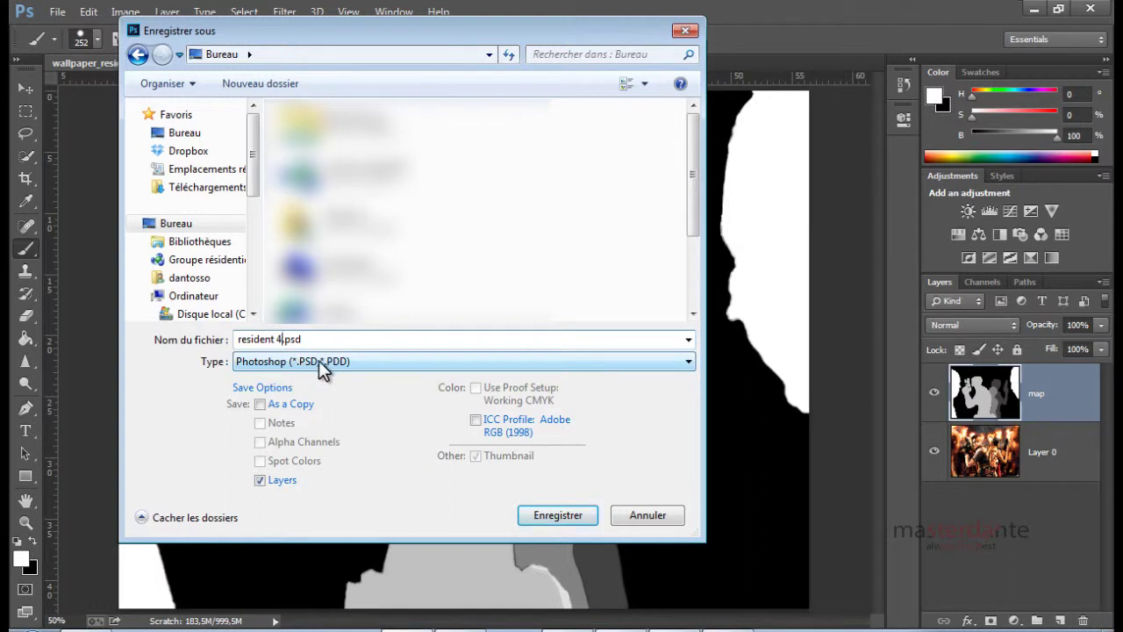
click(566, 515)
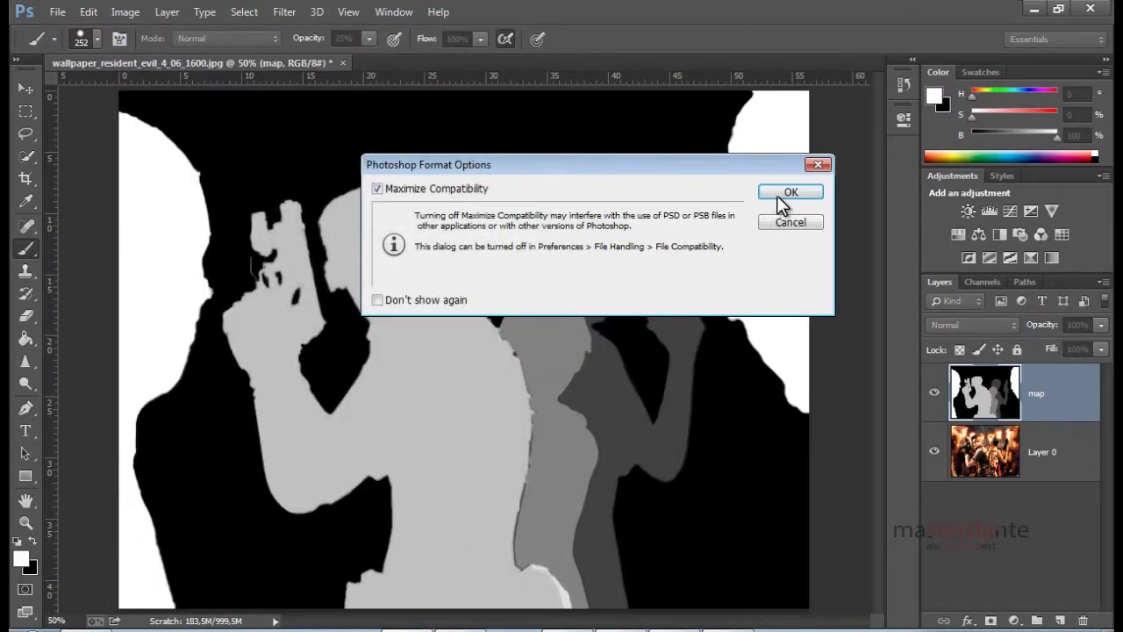
click(784, 193)
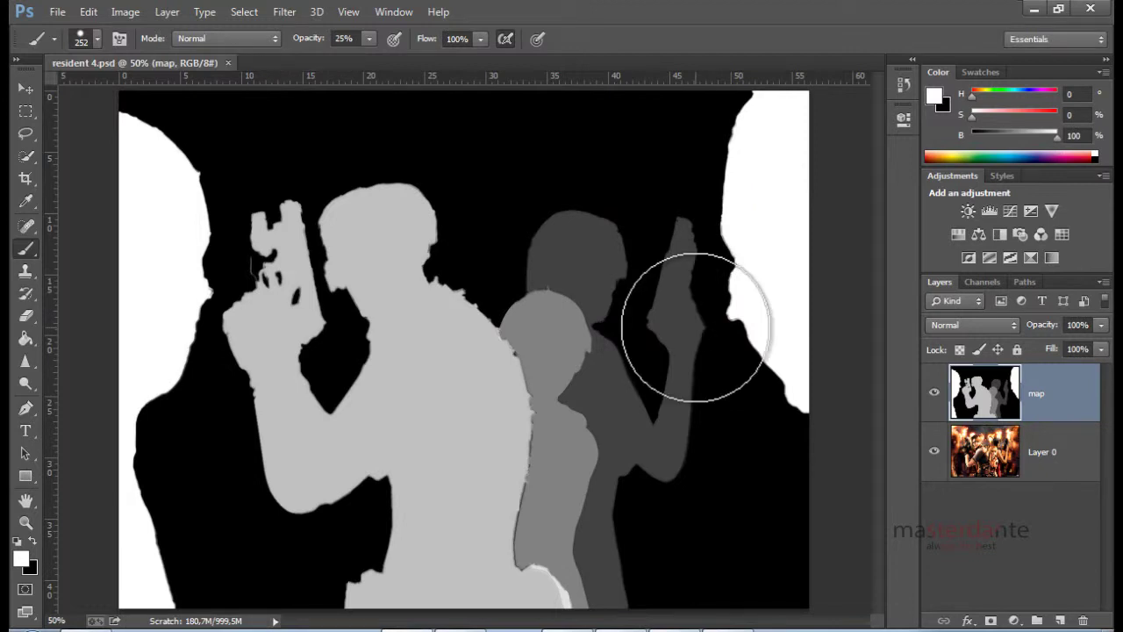